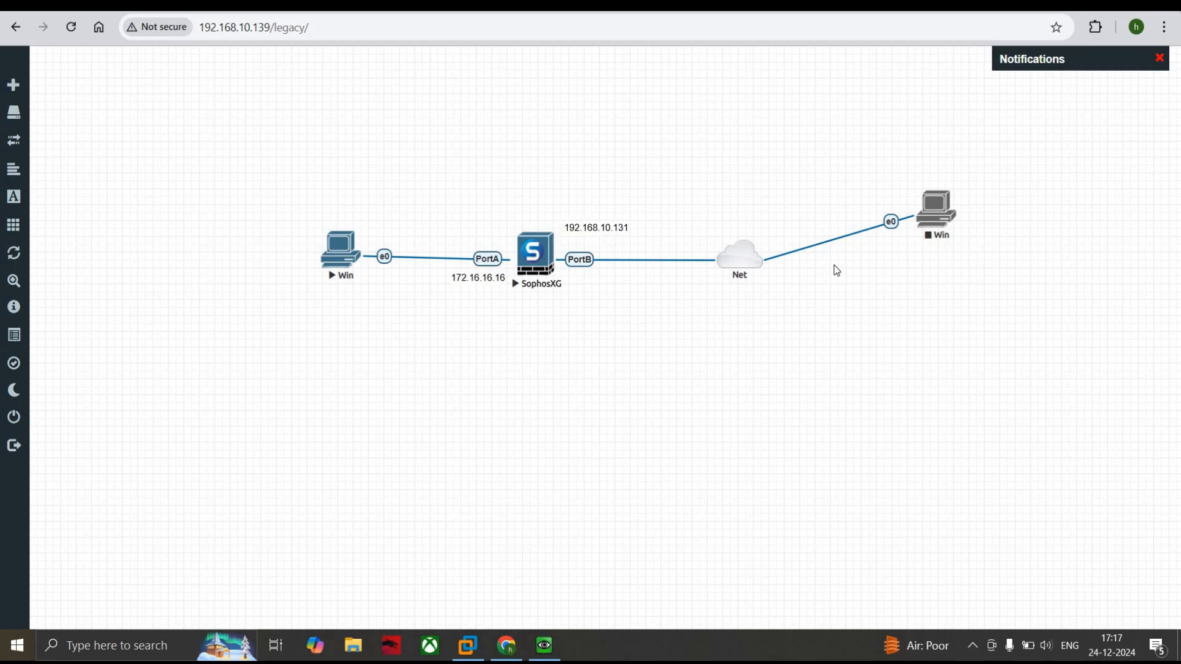
# Step: Move the stopped Win node so that it lines up horizontally with the Net cloud in the topology
pyautogui.moveTo(940, 215); pyautogui.dragTo(1022, 267)
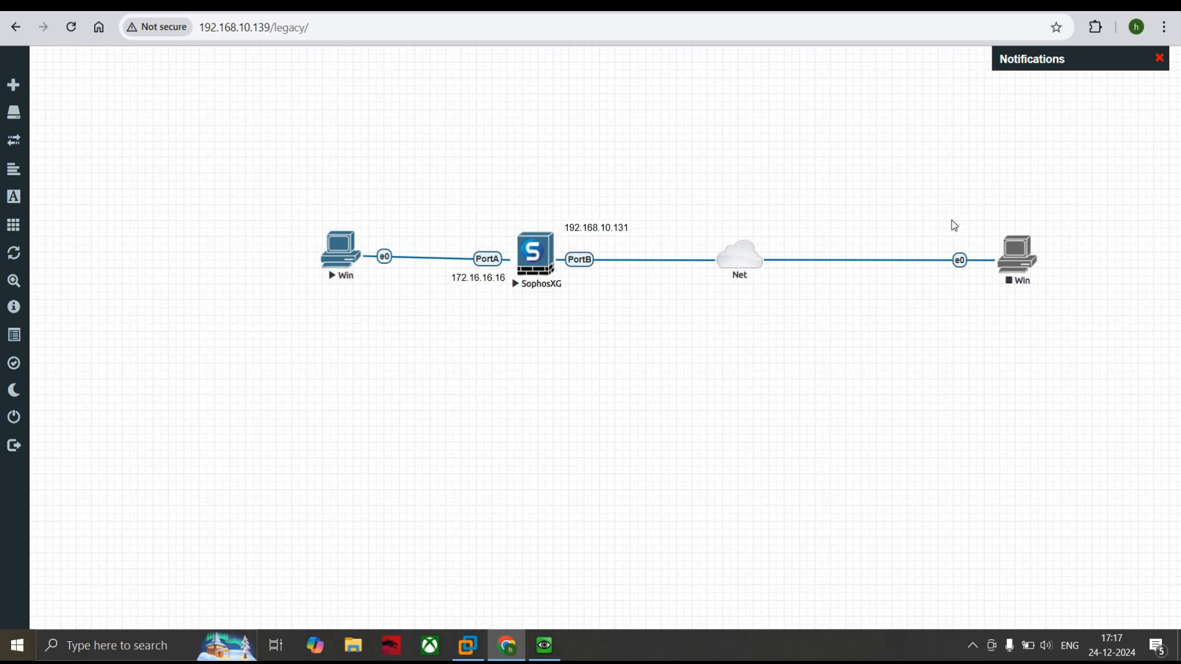
pyautogui.moveTo(1018, 270)
pyautogui.moveTo(1018, 257); pyautogui.dragTo(996, 266)
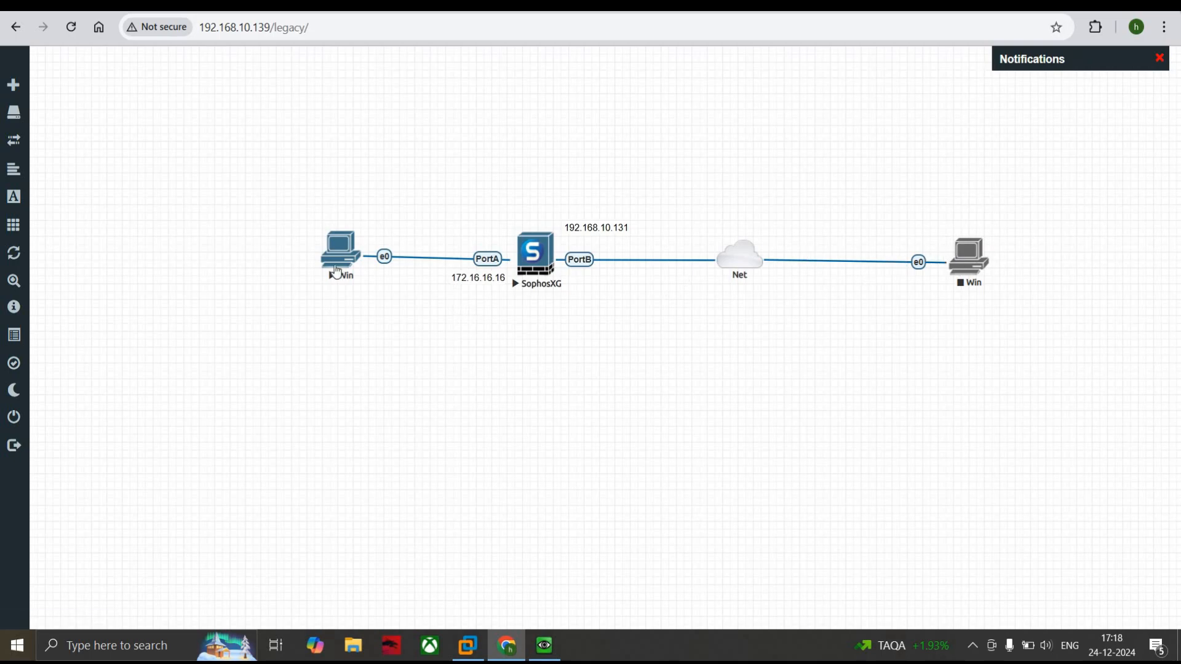
# Step: Open the console of the running Win node and reposition its window over the topology
pyautogui.click(340, 253)
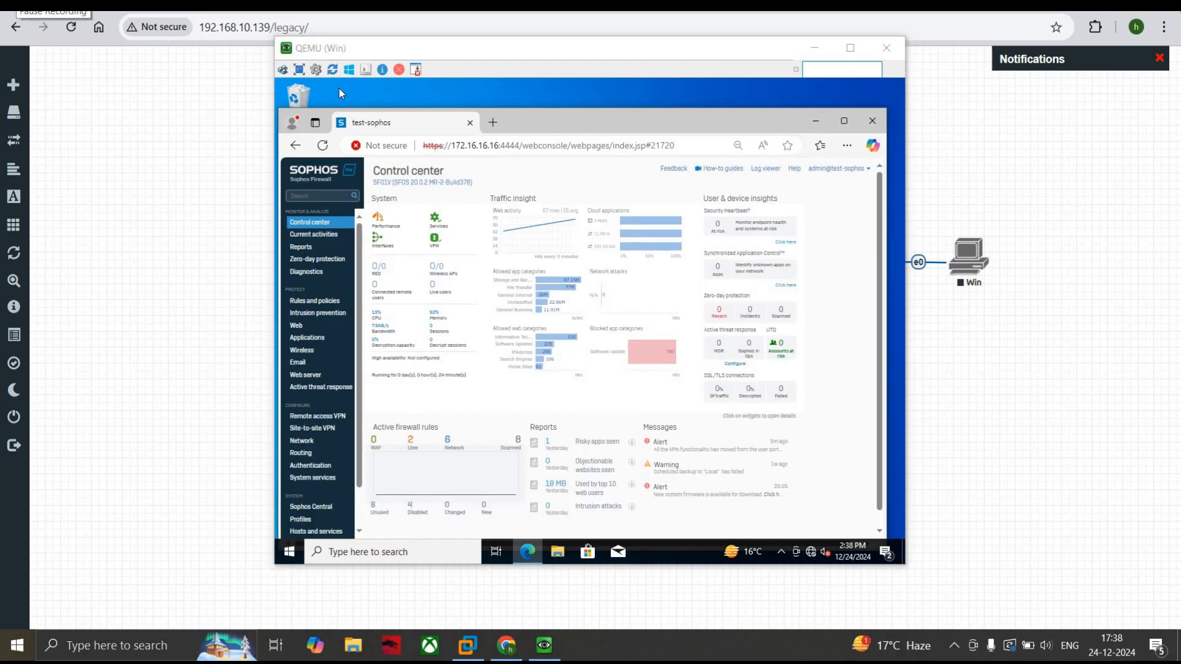
pyautogui.moveTo(442, 48); pyautogui.dragTo(740, 133)
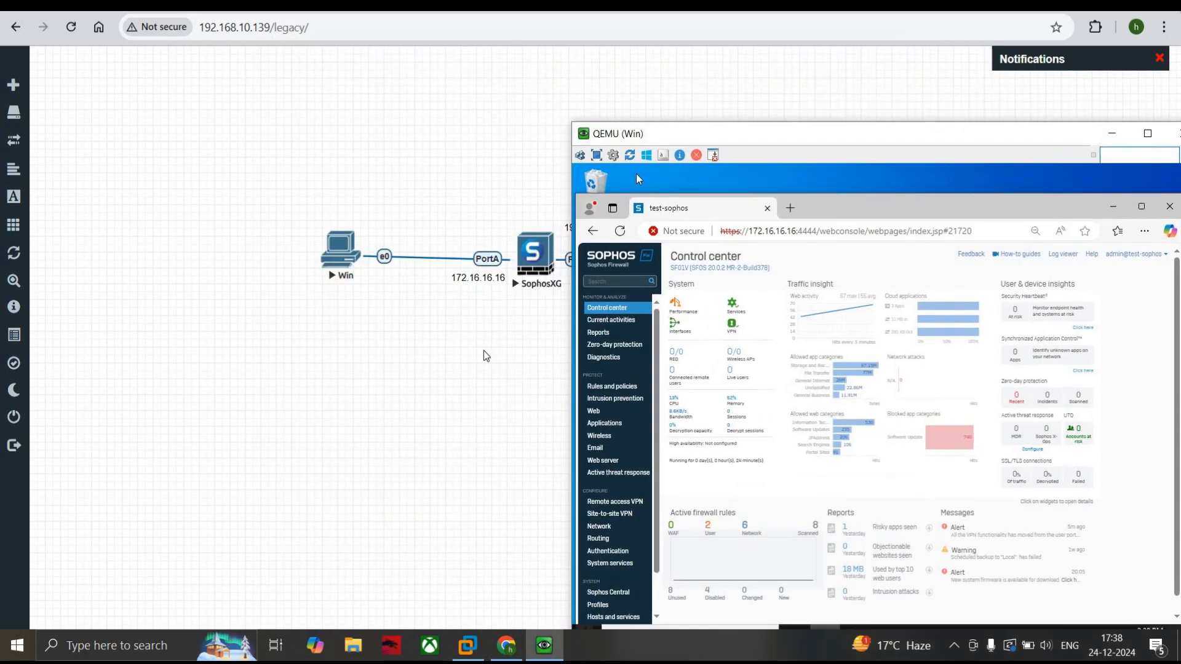
pyautogui.moveTo(636, 174); pyautogui.dragTo(633, 94)
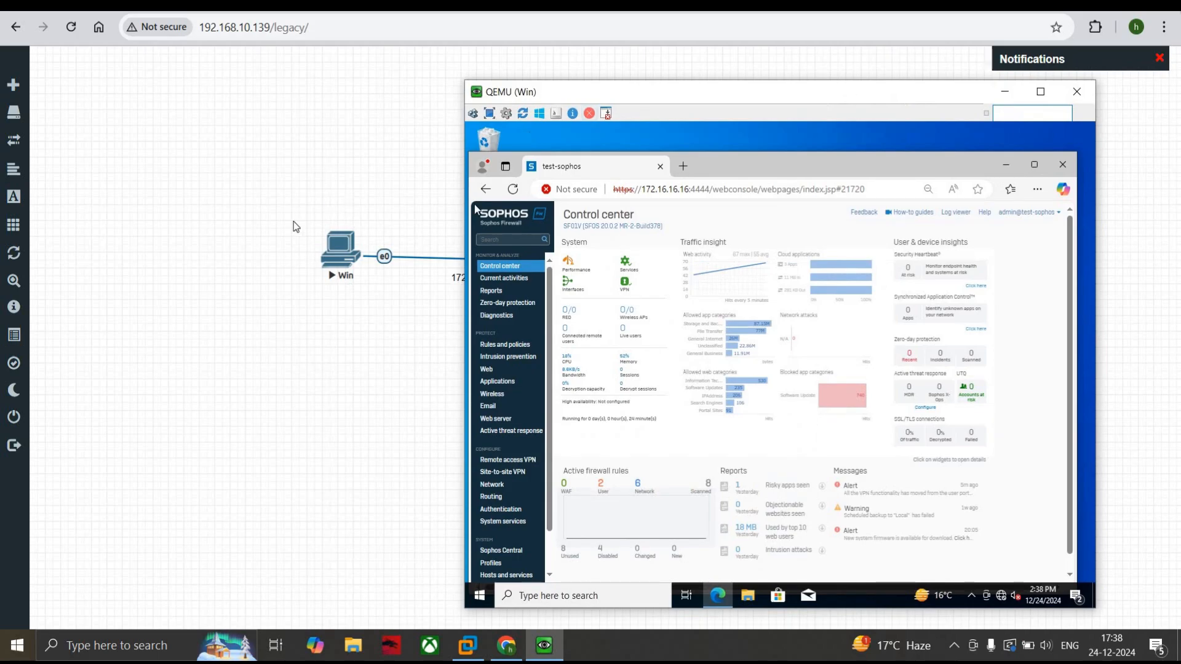
pyautogui.moveTo(665, 93); pyautogui.dragTo(618, 105)
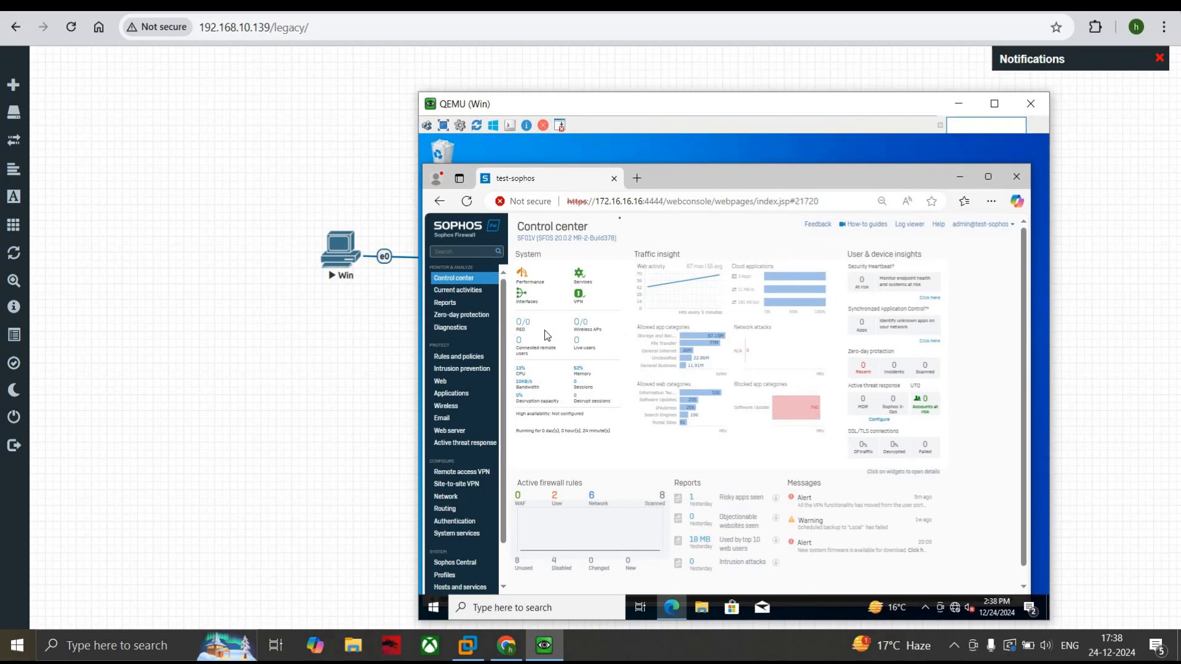
pyautogui.scroll(-1, 547, 335)
pyautogui.moveTo(724, 117); pyautogui.dragTo(683, 72)
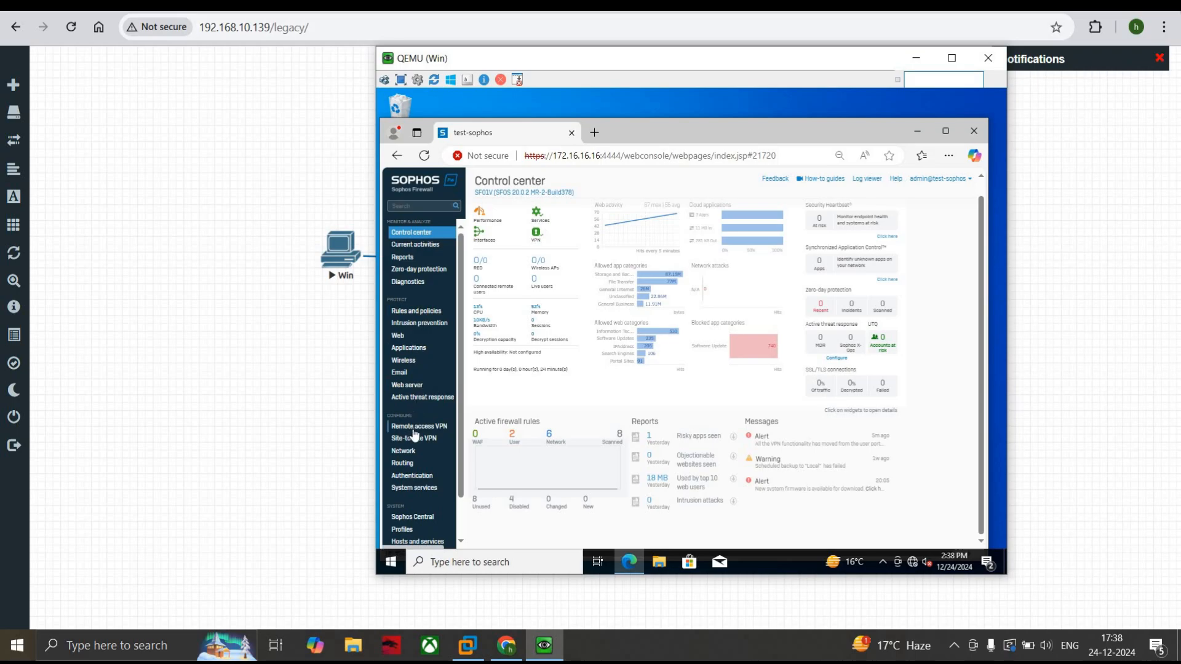
# Step: Open the device access settings under Administration and apply the local service ACL
pyautogui.scroll(-2, 414, 434)
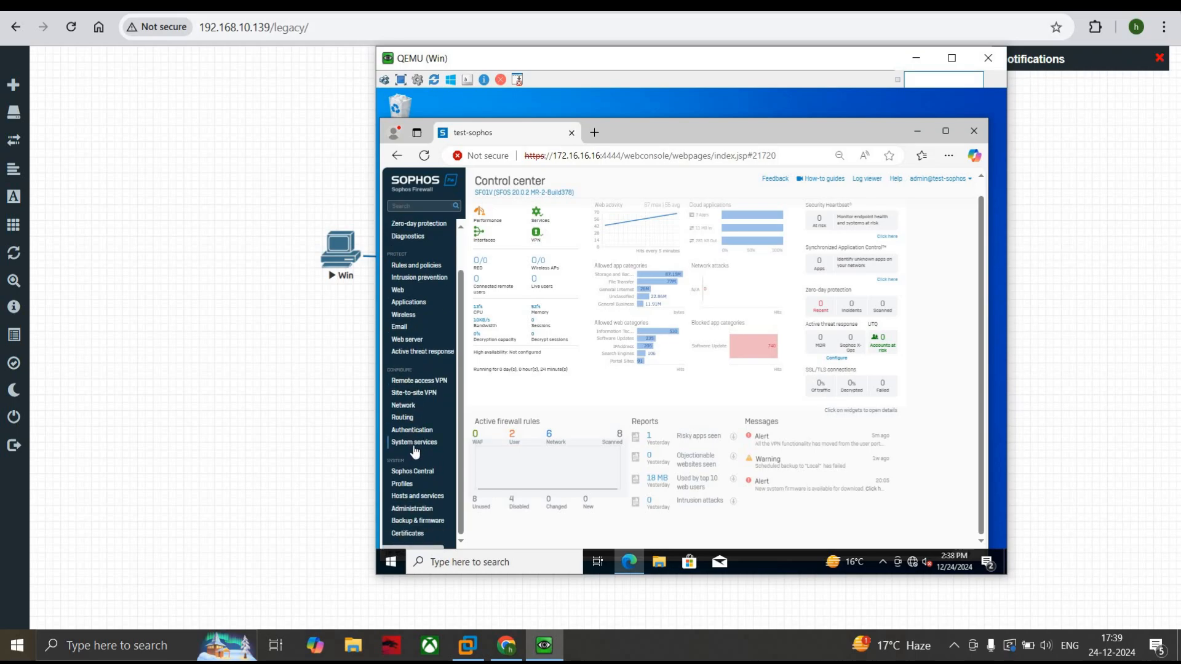
pyautogui.click(419, 509)
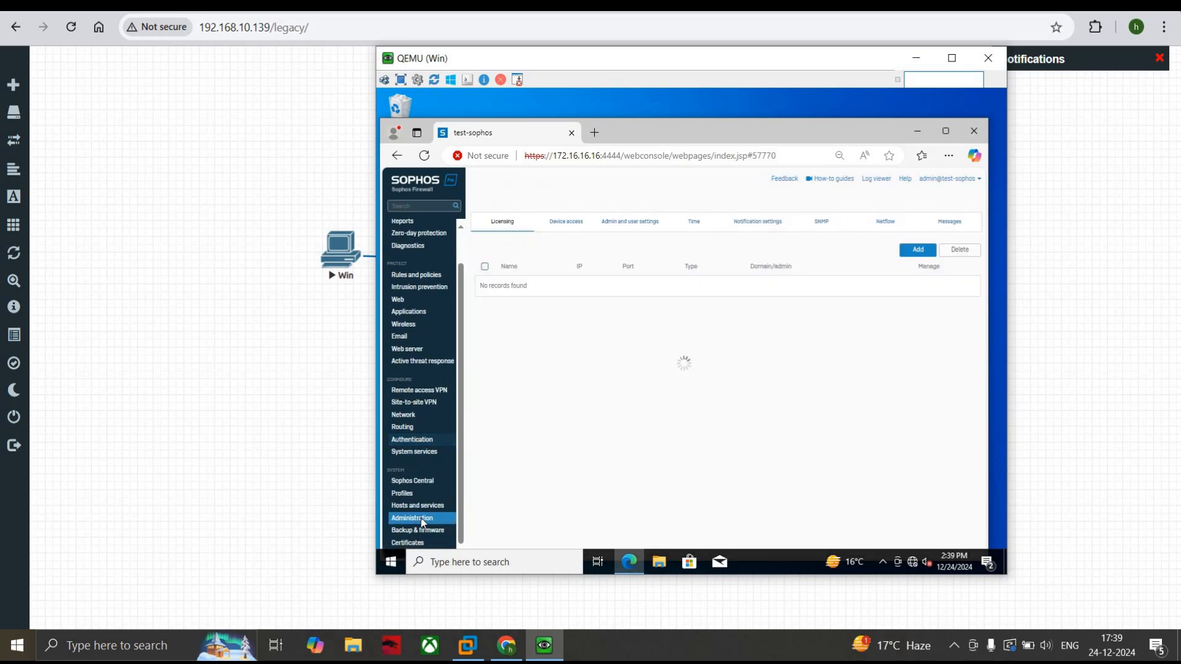
pyautogui.click(554, 225)
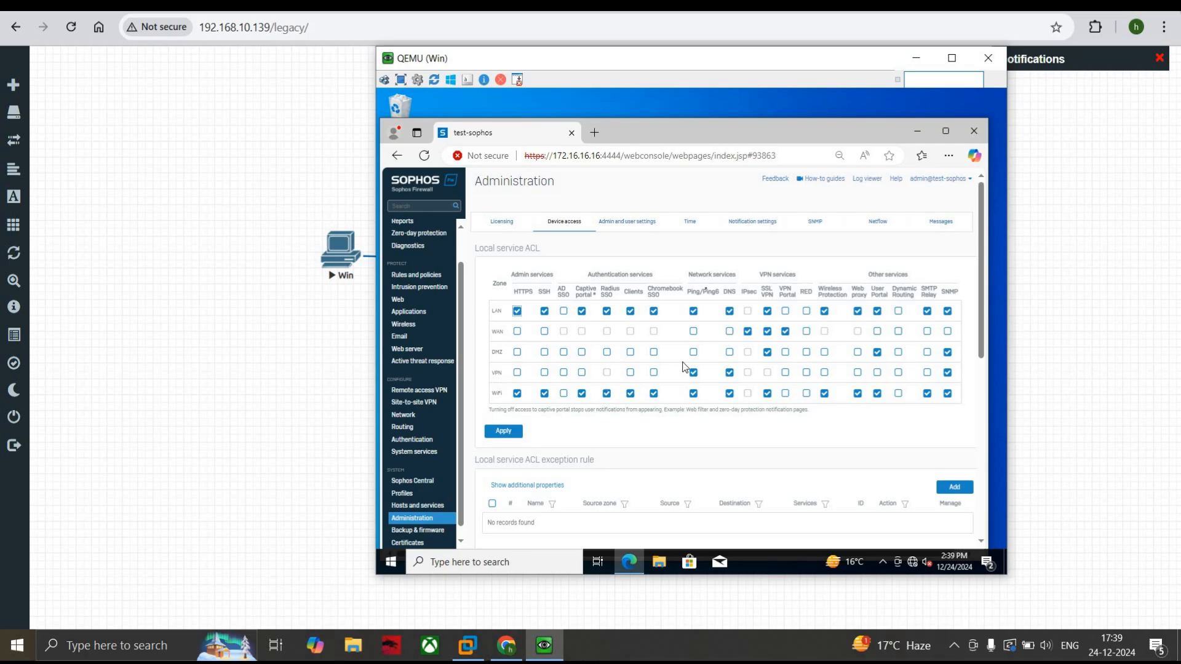
pyautogui.moveTo(692, 291); pyautogui.dragTo(728, 292)
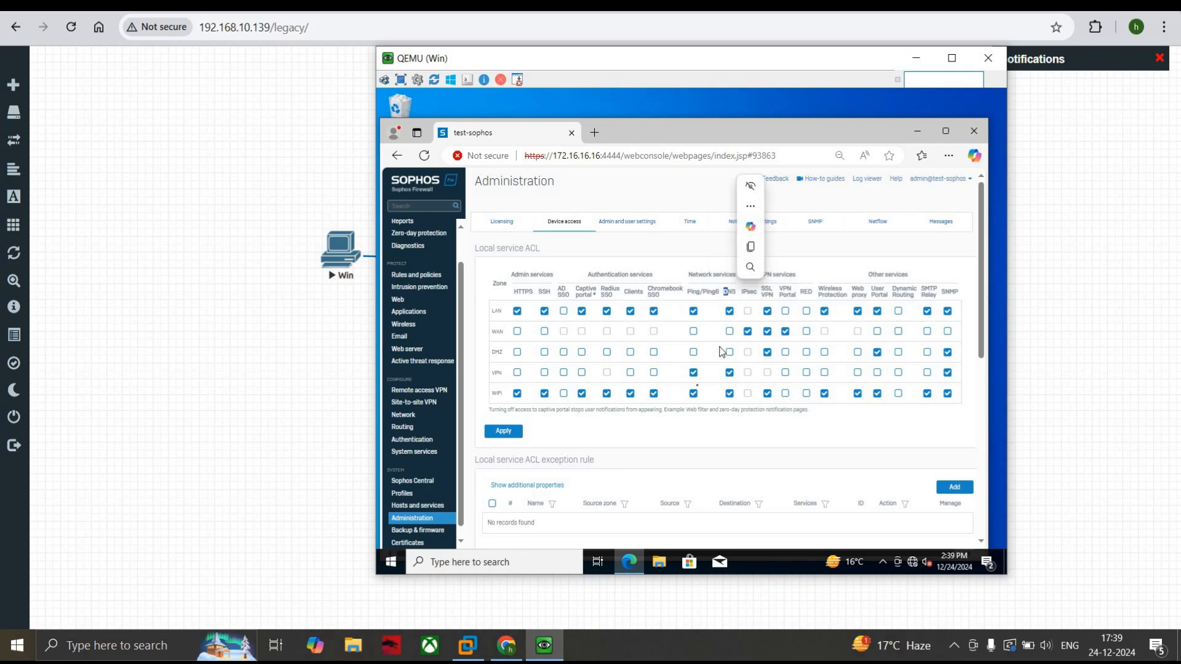
pyautogui.click(514, 433)
pyautogui.click(658, 362)
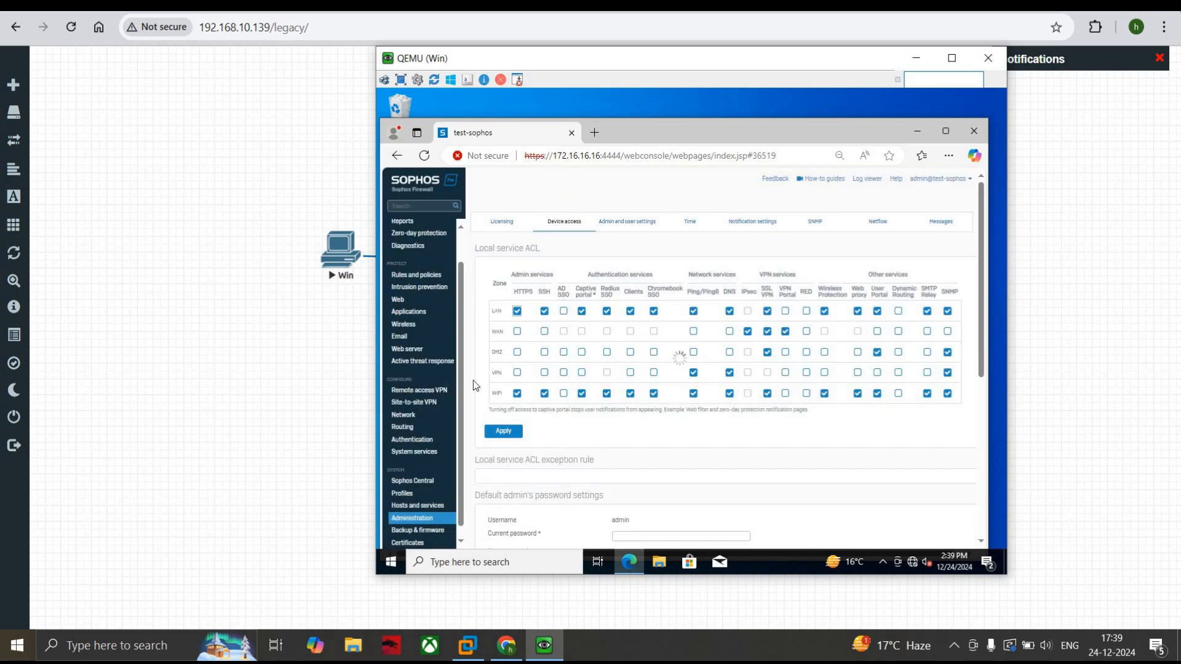
# Step: Enable IPsec remote access VPN on interface PortB - 192.168.10.131 and compare the port with the topology
pyautogui.click(443, 392)
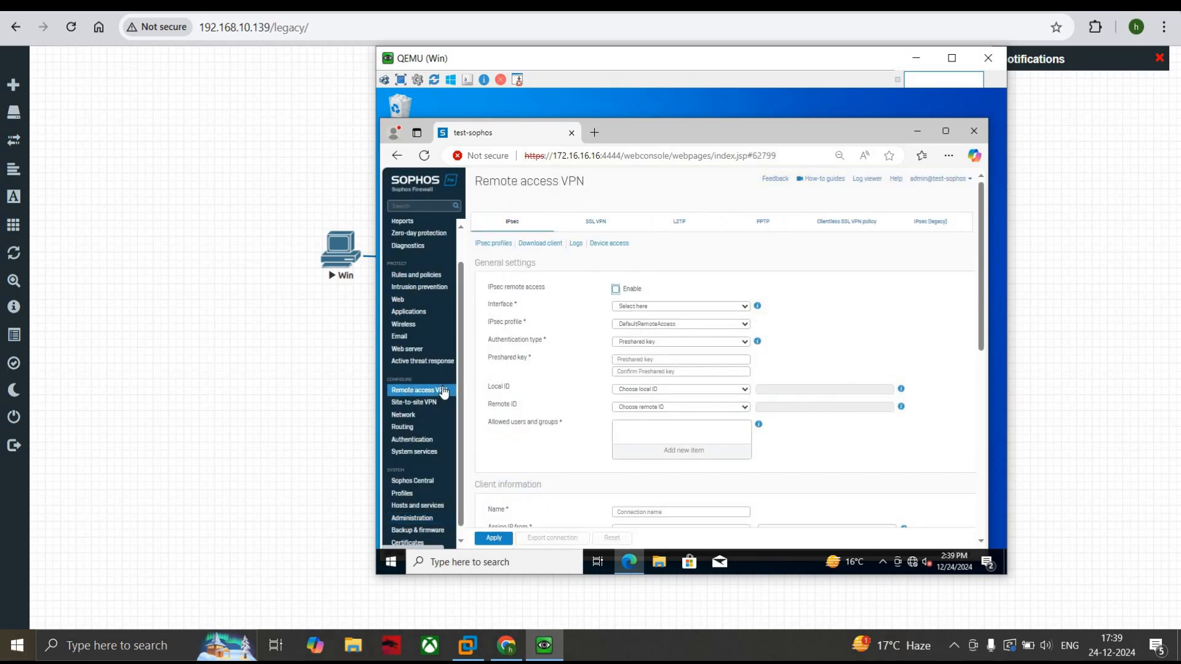
pyautogui.click(615, 290)
pyautogui.click(660, 307)
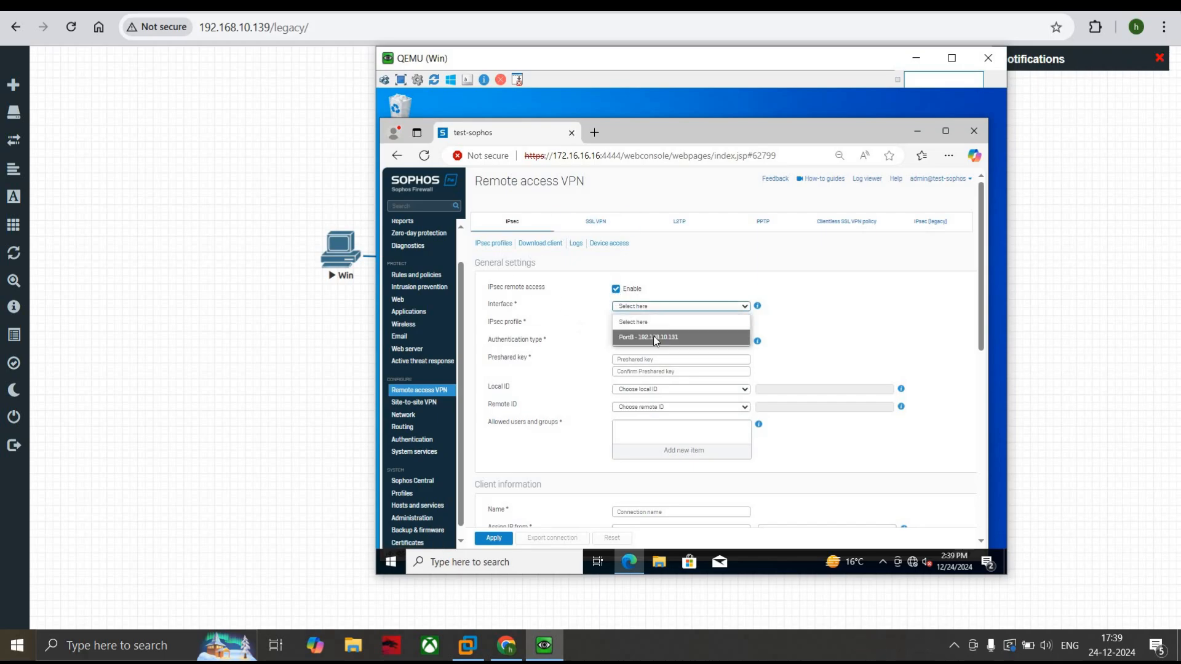
pyautogui.click(653, 337)
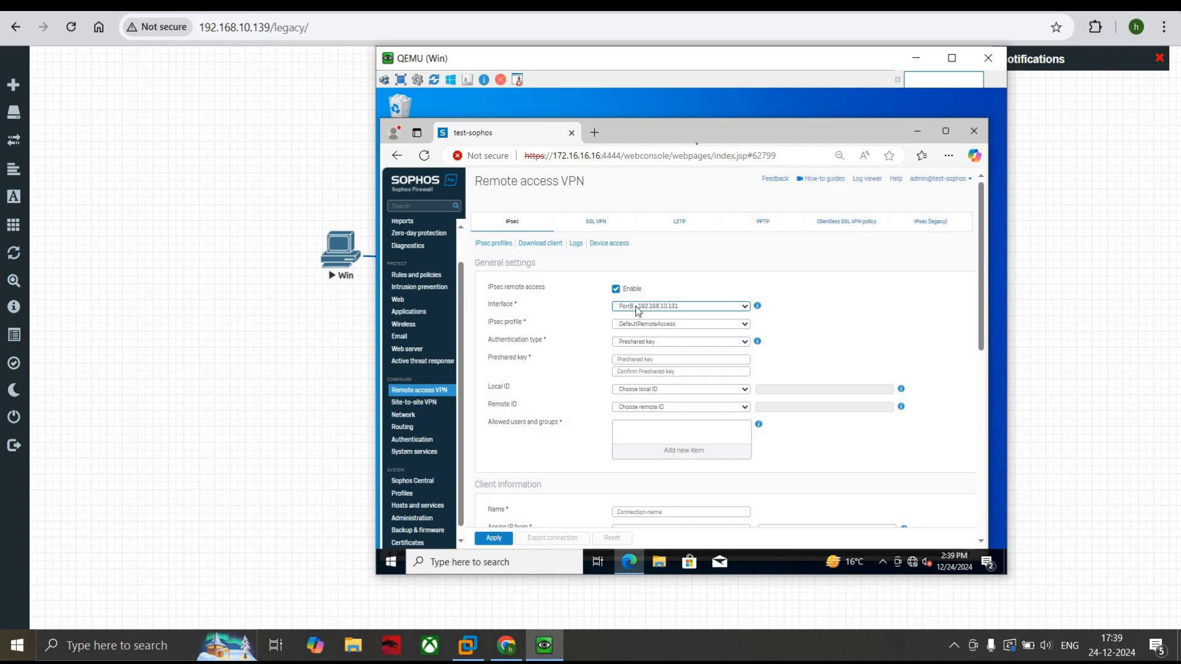
pyautogui.moveTo(697, 71); pyautogui.dragTo(670, 324)
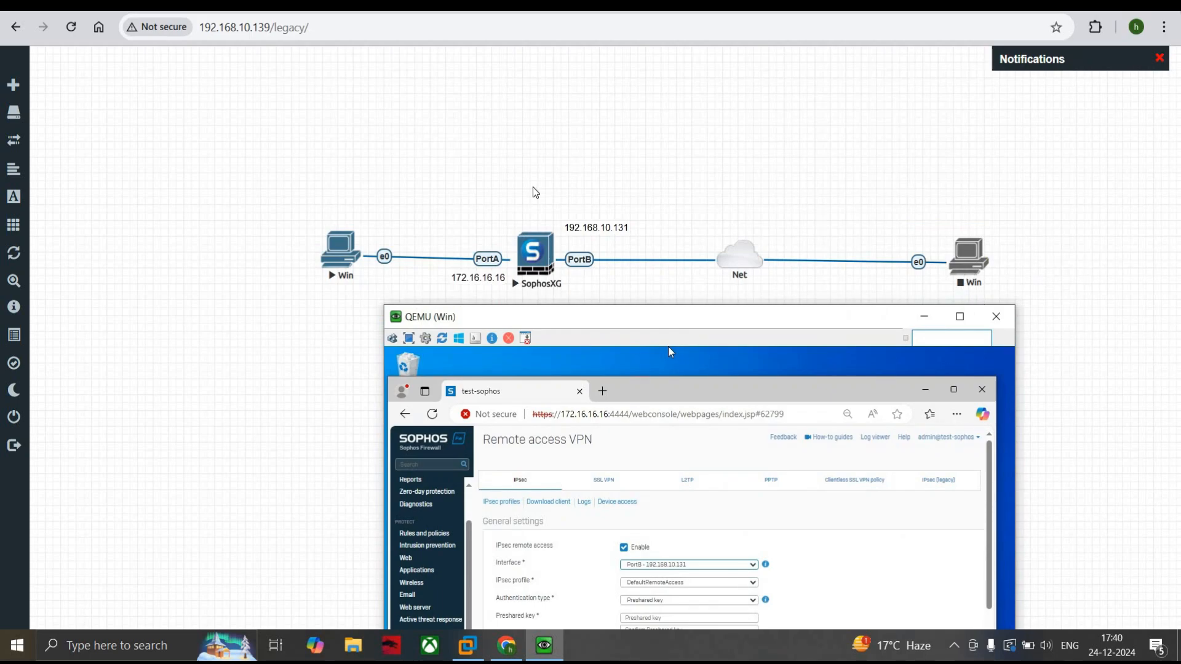
pyautogui.moveTo(627, 319); pyautogui.dragTo(623, 133)
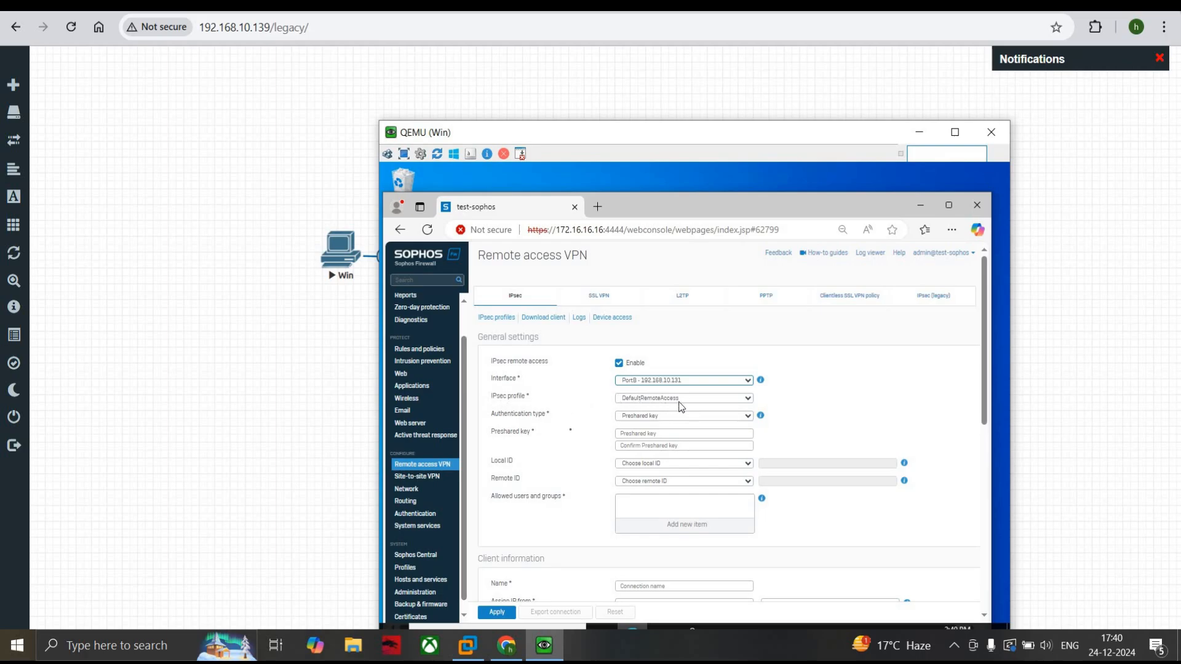
# Step: Set the IPsec authentication type to Preshared key, then enter and confirm the preshared key
pyautogui.click(658, 417)
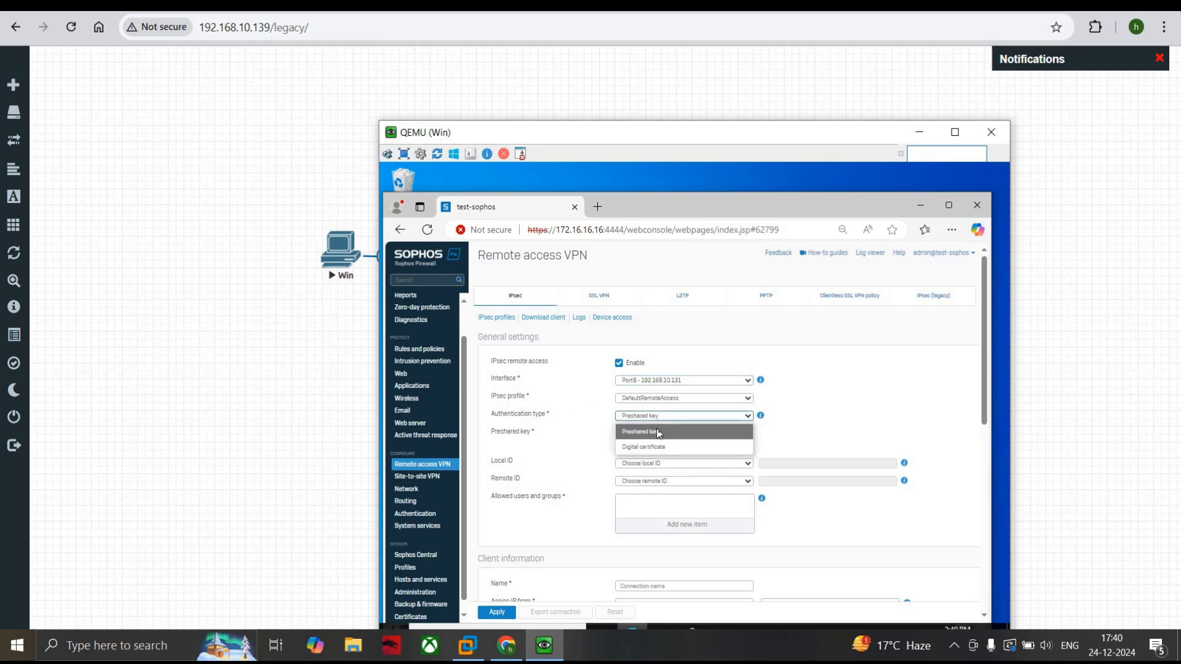
pyautogui.click(658, 433)
pyautogui.click(659, 434)
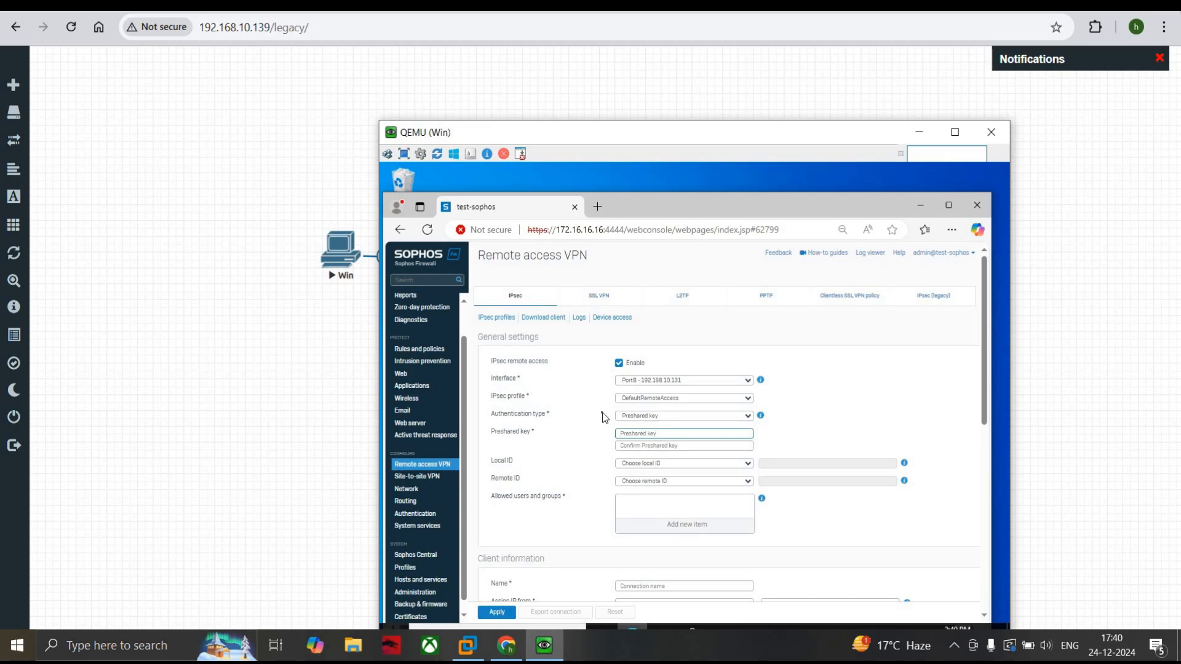
pyautogui.write('••••••••••')
pyautogui.click(626, 443)
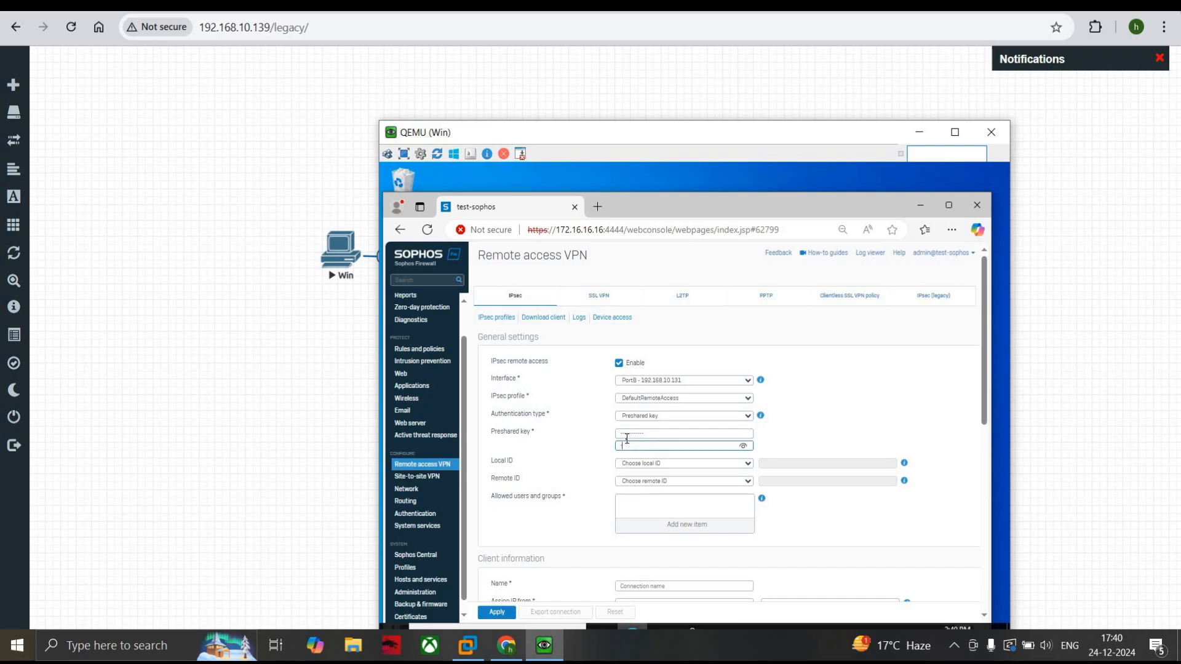
pyautogui.write('••••••••••')
# Step: Add Open Group and user1 to the allowed users and groups of the IPsec connection
pyautogui.scroll(-1, 501, 459)
pyautogui.click(682, 461)
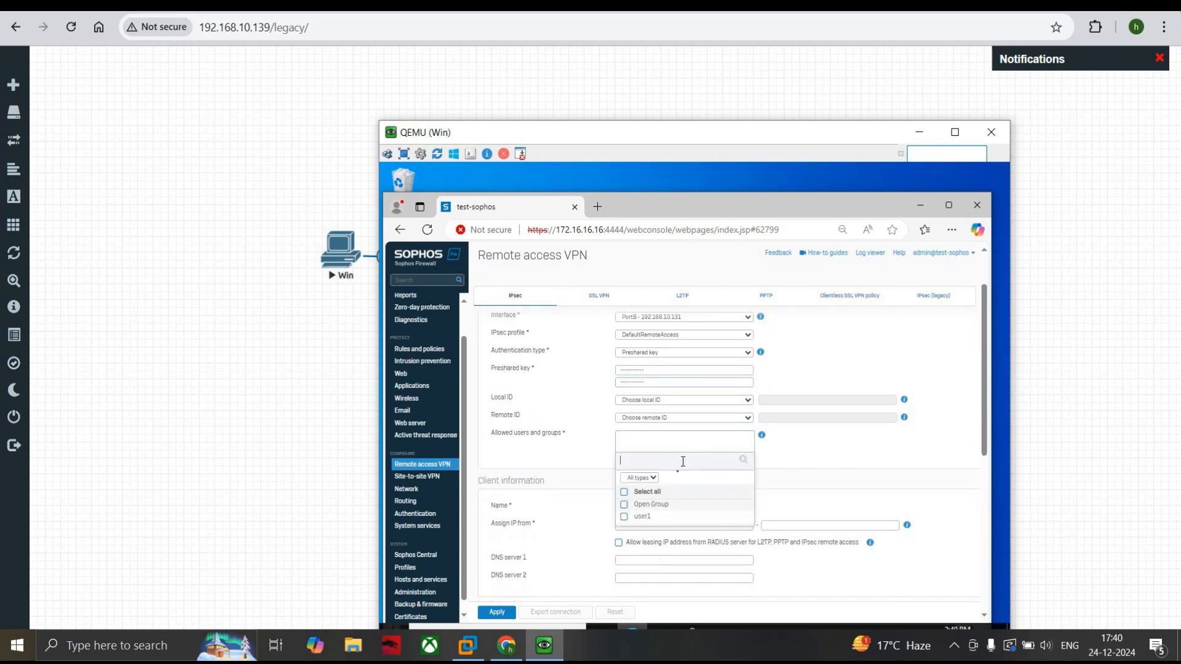
pyautogui.click(625, 517)
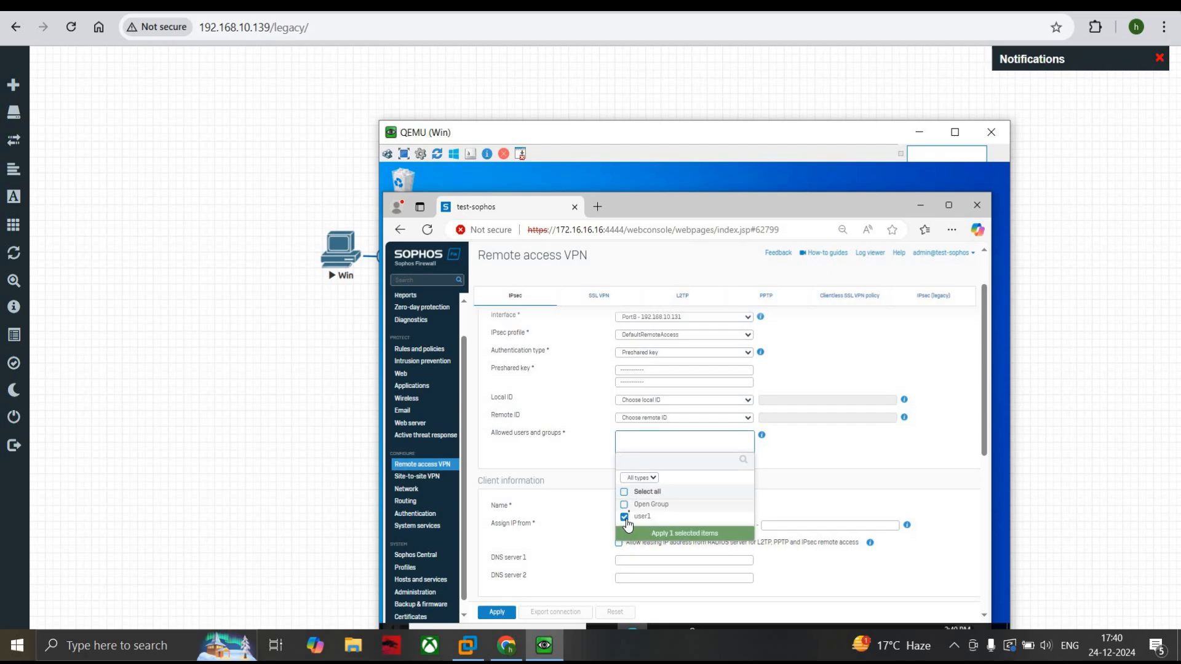
pyautogui.click(625, 504)
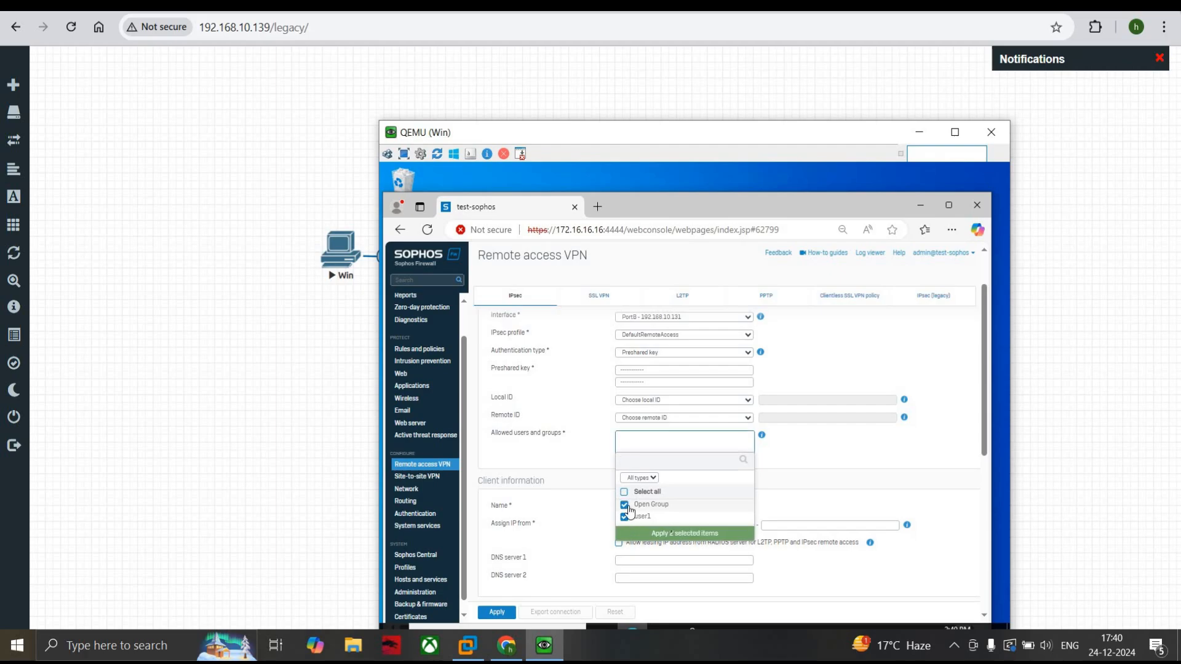
pyautogui.click(672, 533)
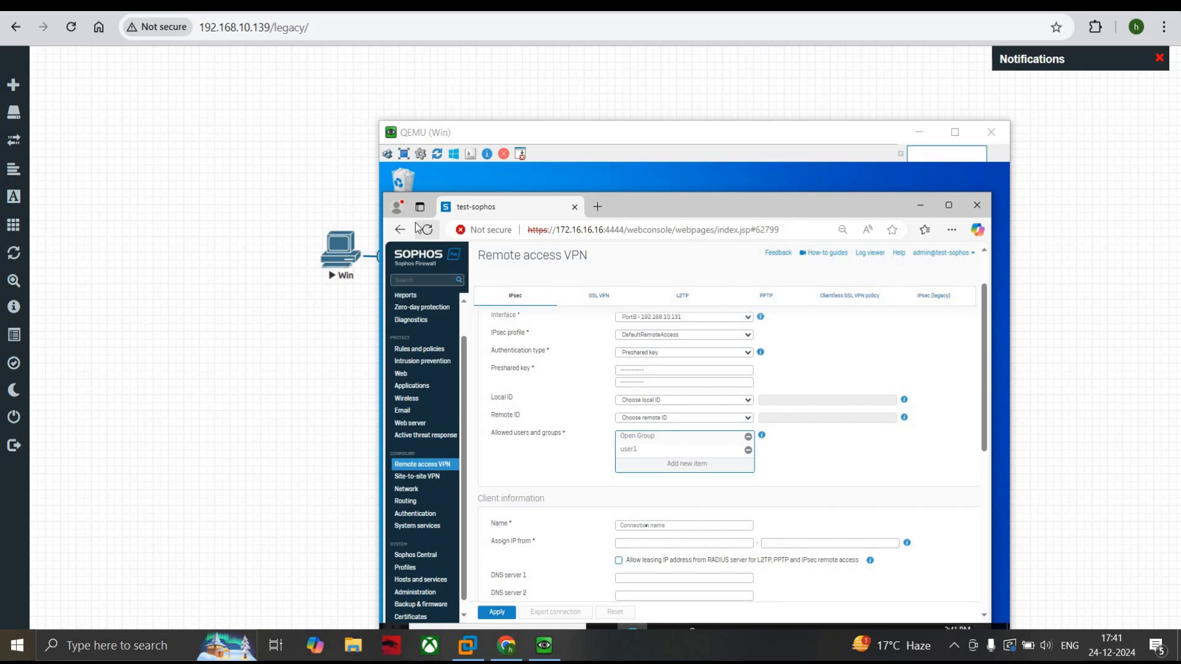
# Step: Name the client connection ipsecvpn and set its assigned IP range from 192.168.10.10 to 192.168.10.20
pyautogui.click(634, 525)
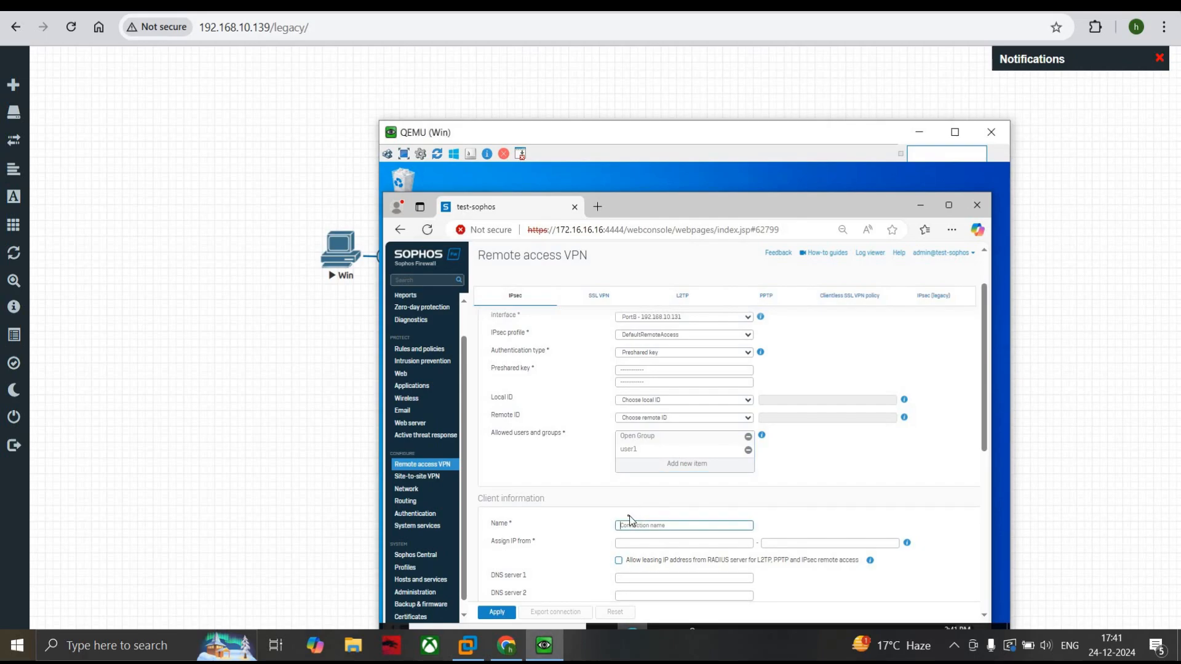
pyautogui.write('ipsecvpn')
pyautogui.scroll(-3, 632, 489)
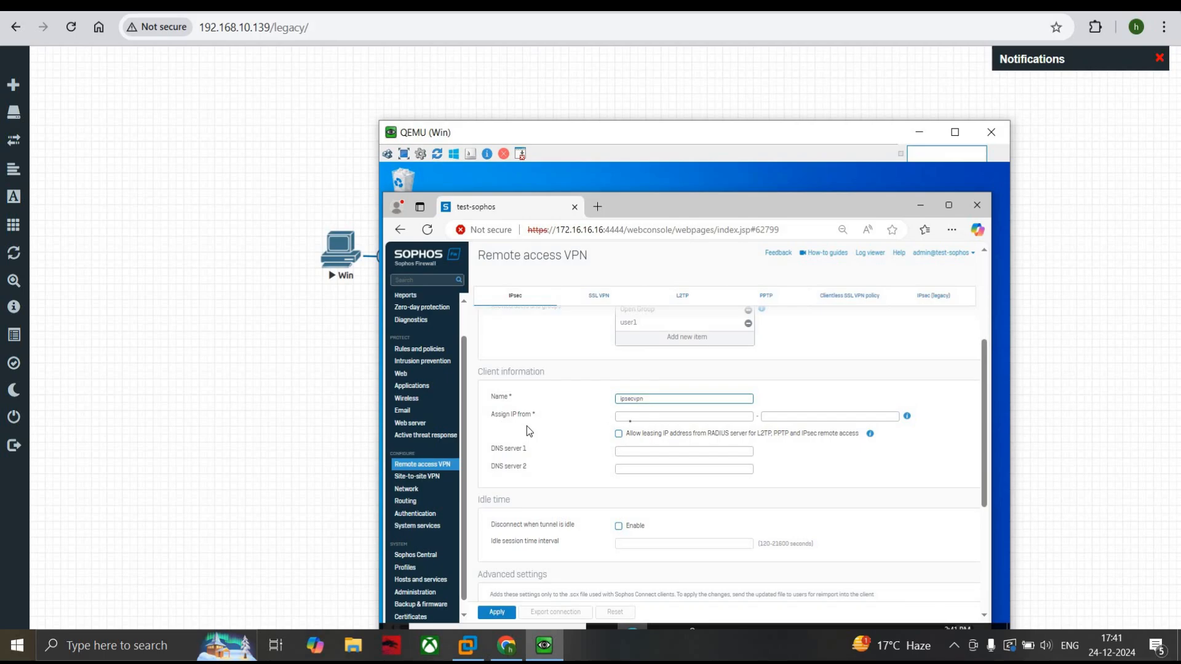
pyautogui.click(632, 416)
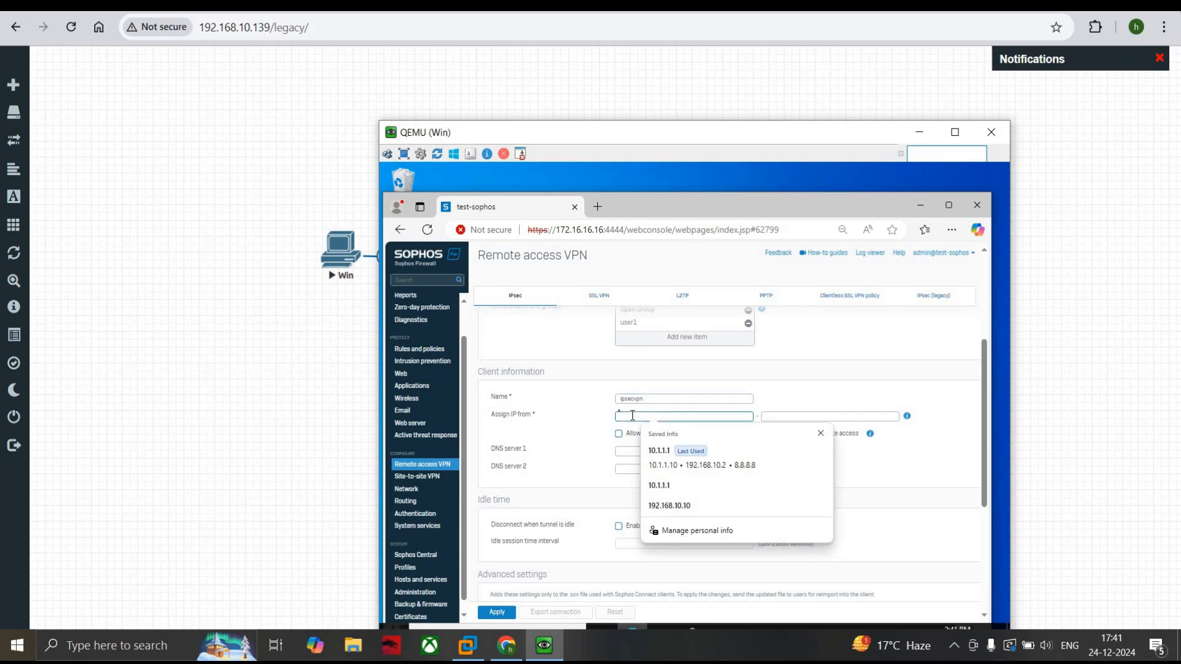
pyautogui.write('192.168.10.10')
pyautogui.press('Tab')
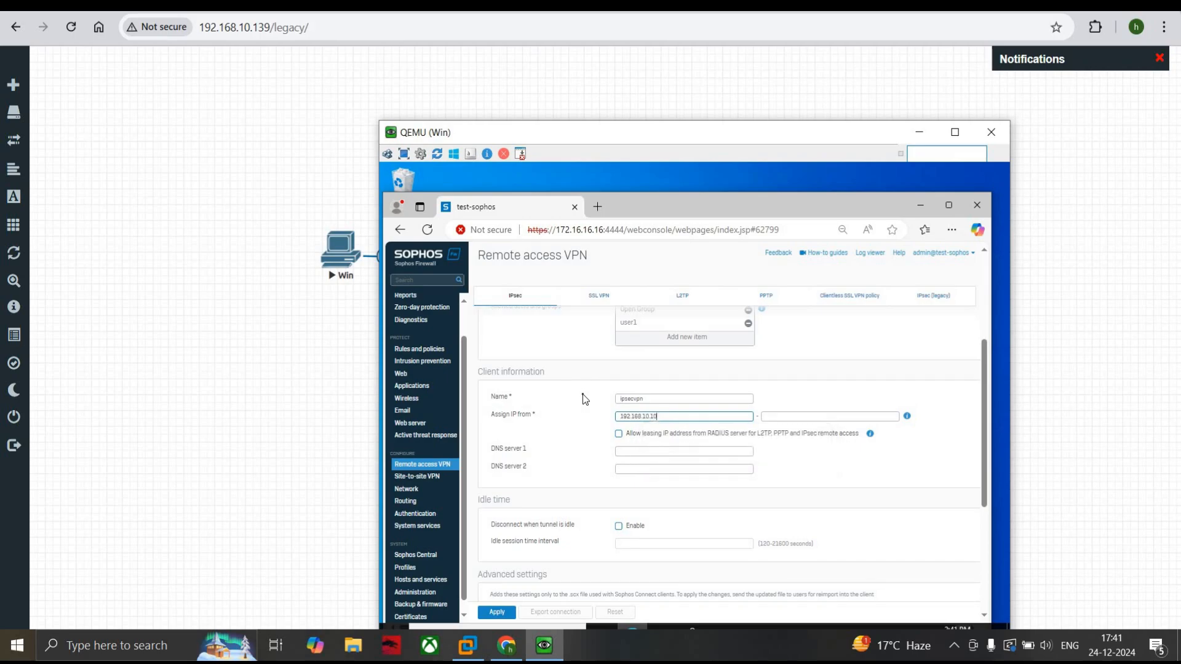
pyautogui.click(795, 419)
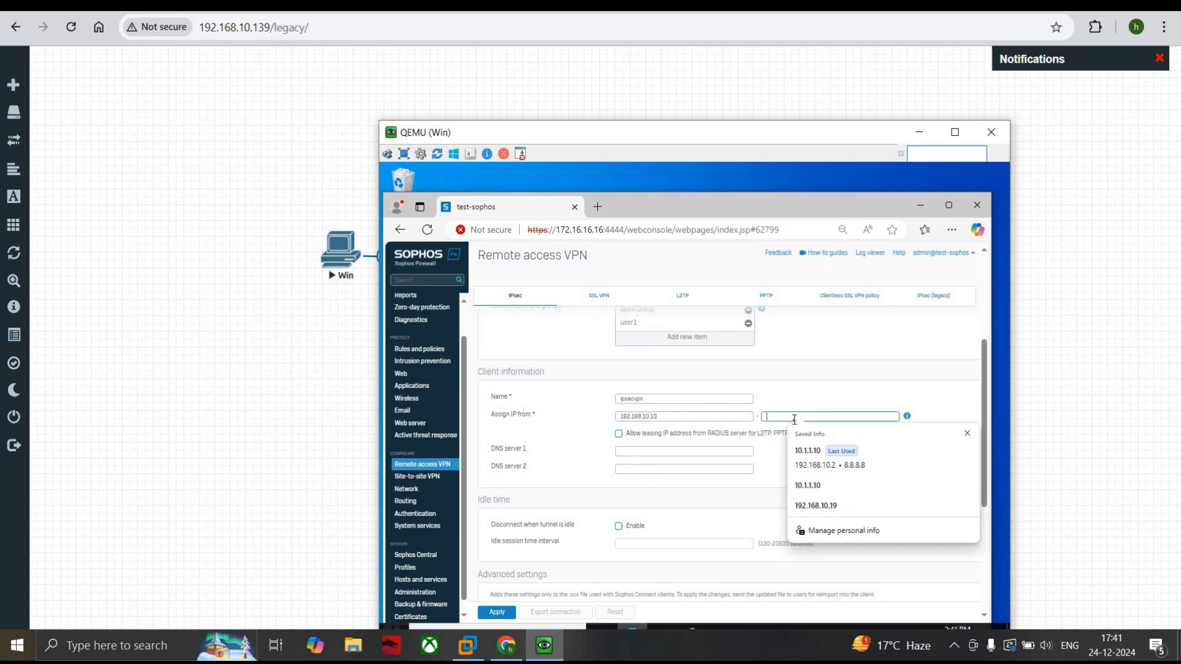
pyautogui.write('192.')
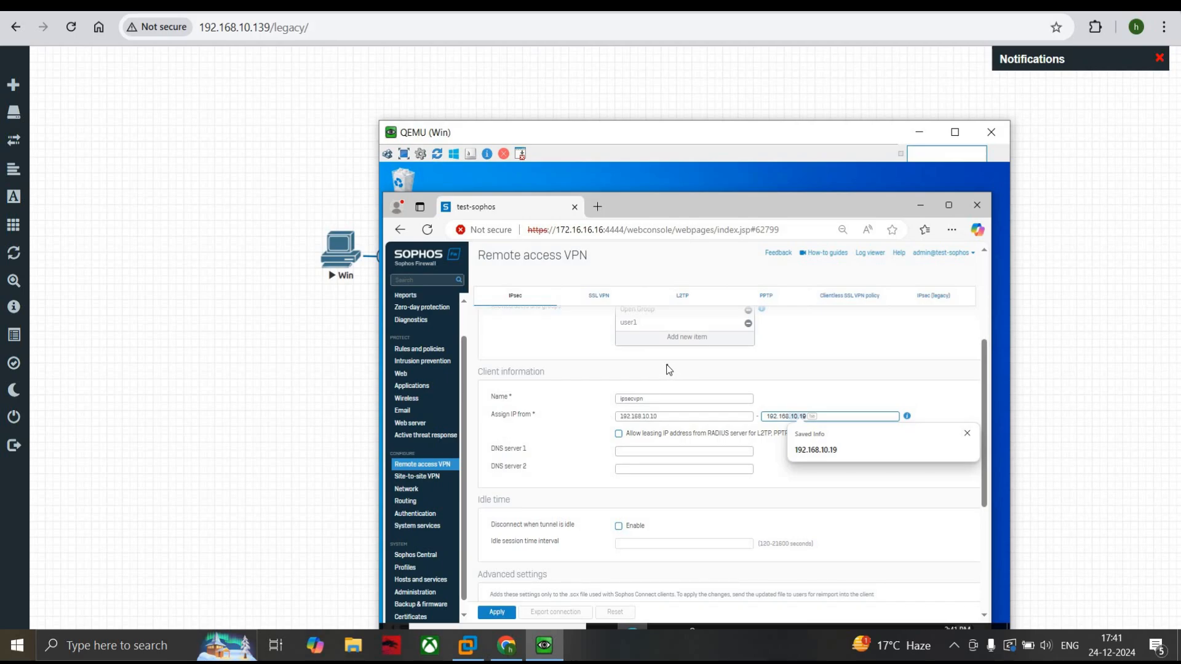
pyautogui.write('168.10.20')
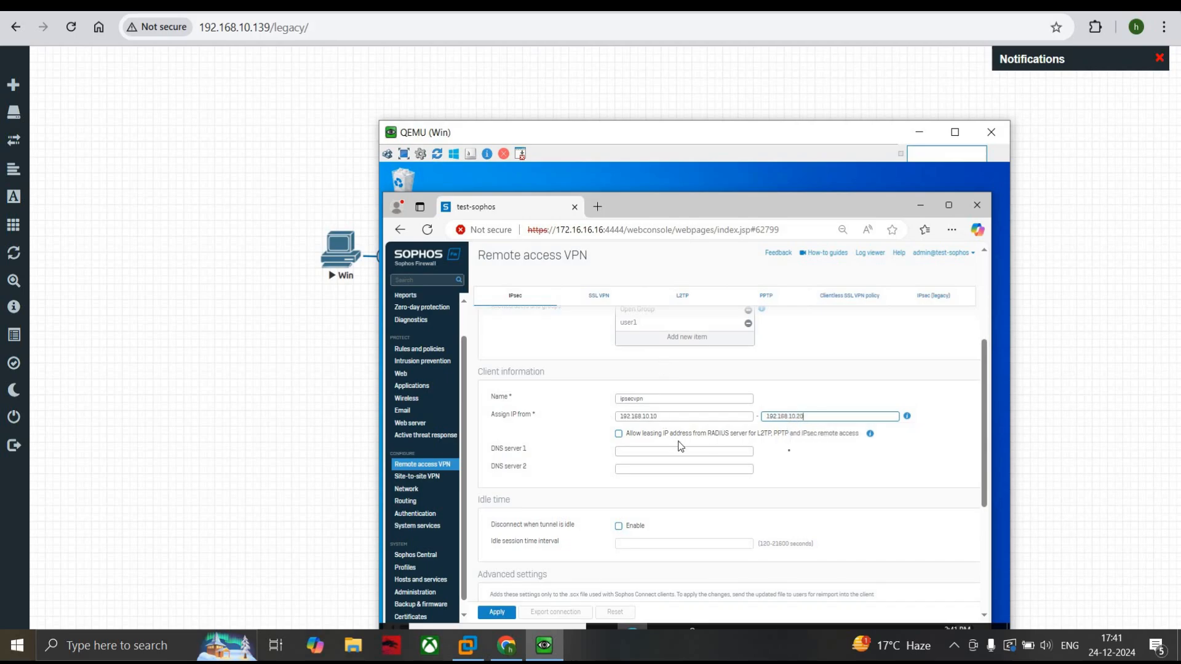
pyautogui.click(796, 455)
# Step: Set DNS server 1 to 192.168.10.2 and DNS server 2 to 8.8.8.8 for the VPN clients
pyautogui.click(632, 452)
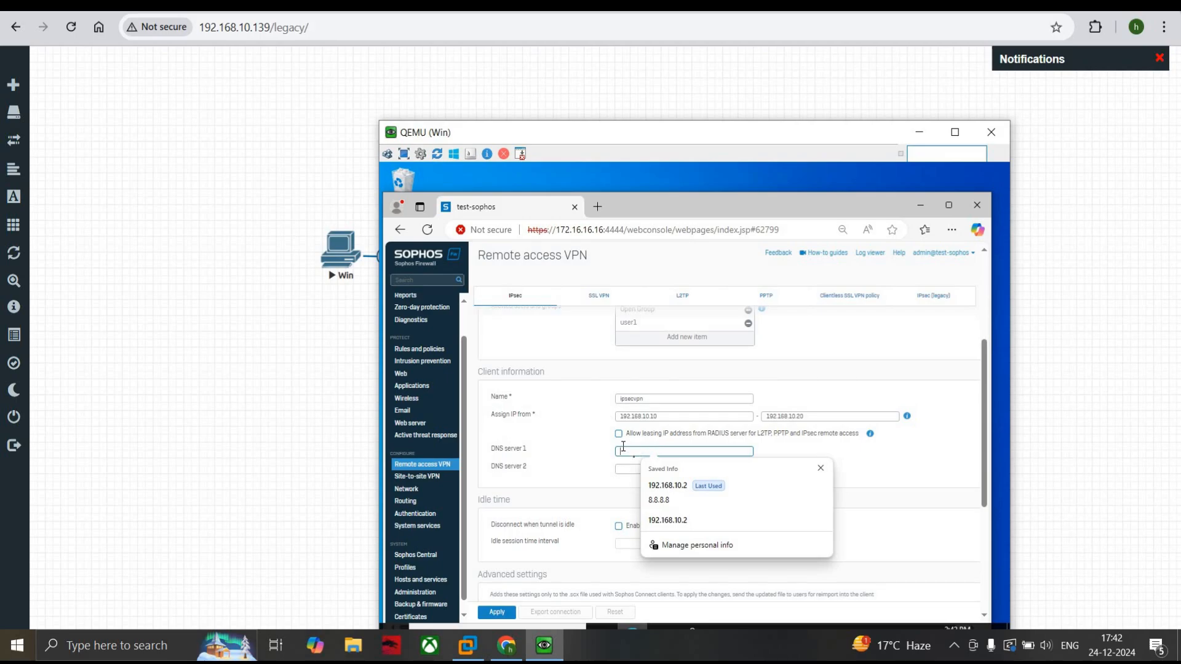
pyautogui.write('192.168.10.2')
pyautogui.press('Tab')
pyautogui.click(651, 468)
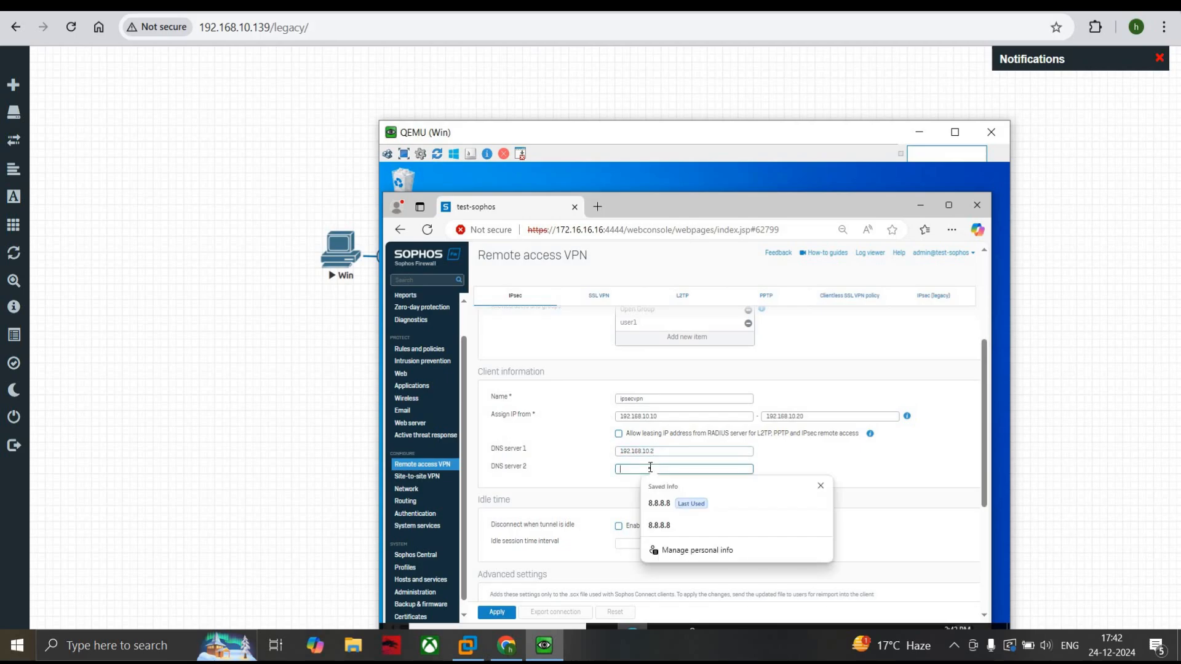
pyautogui.click(660, 504)
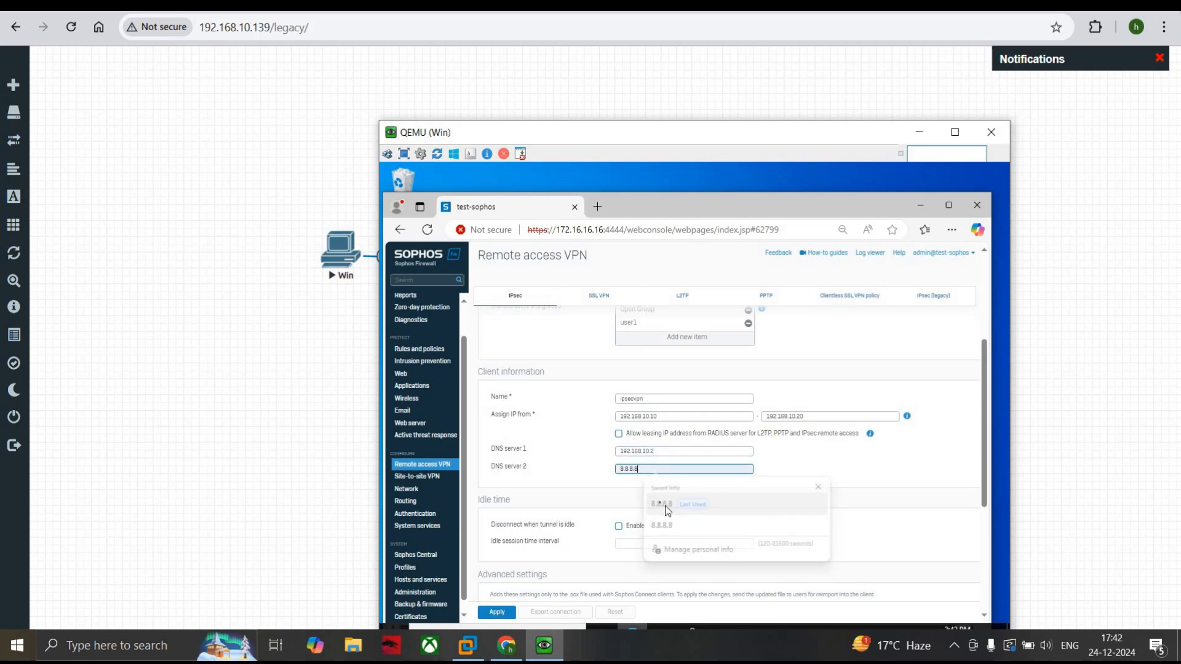
pyautogui.scroll(-2, 658, 498)
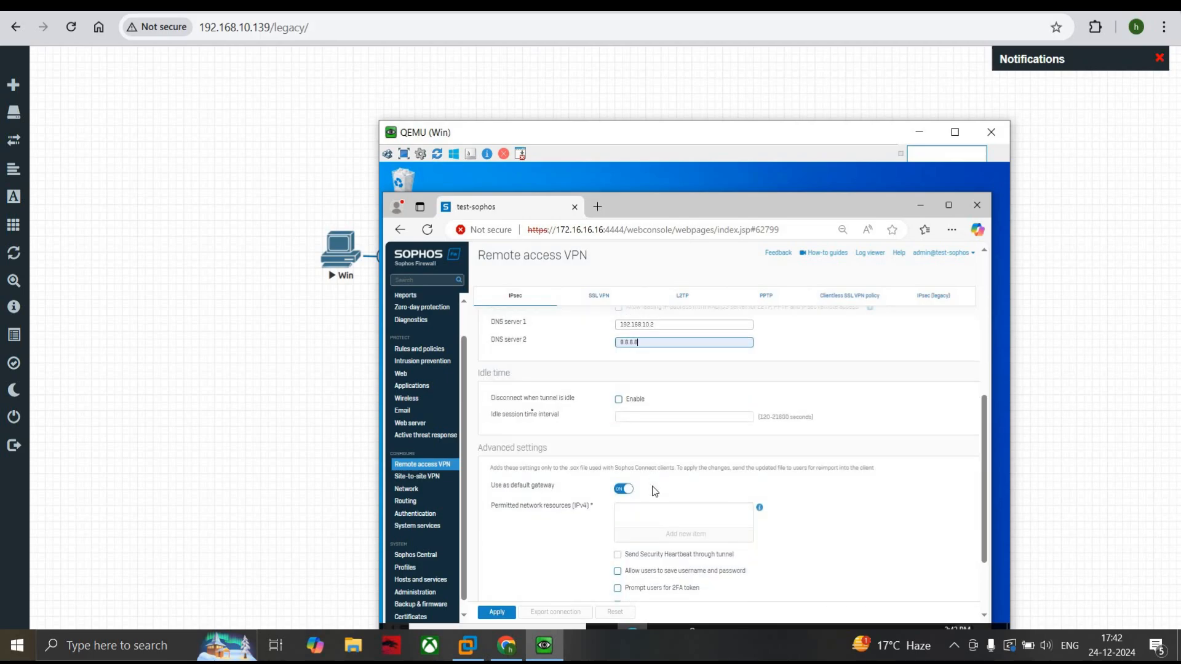
# Step: Enable disconnecting when the tunnel is idle and set the idle session time interval to 240 seconds
pyautogui.click(619, 401)
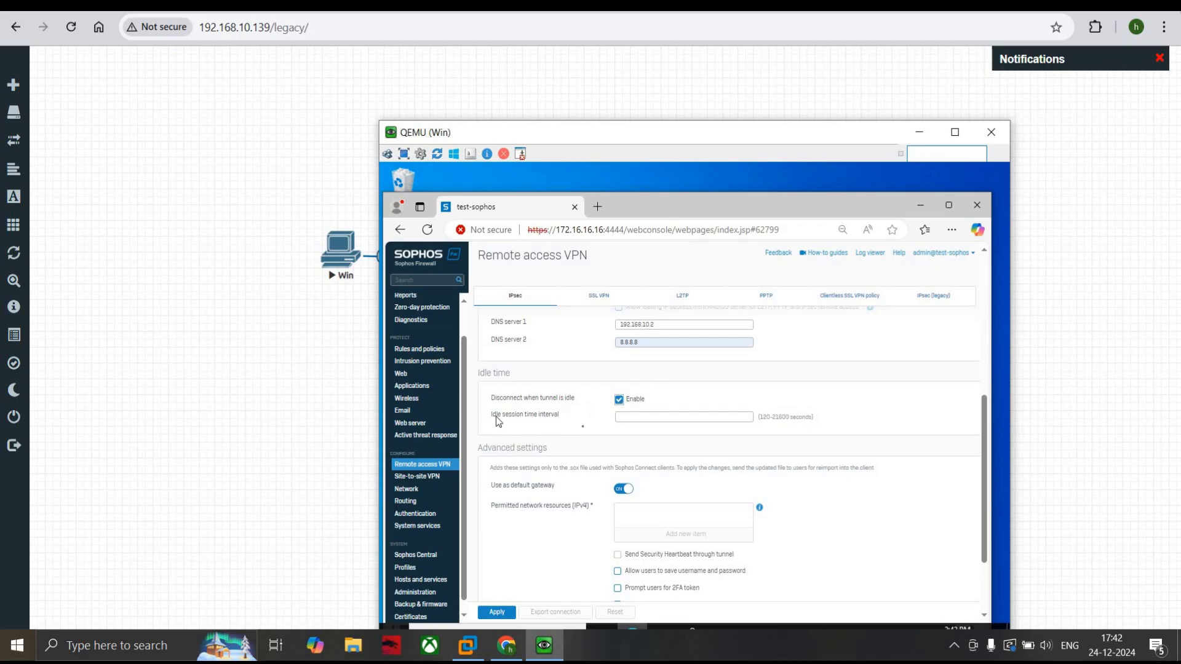
pyautogui.click(628, 416)
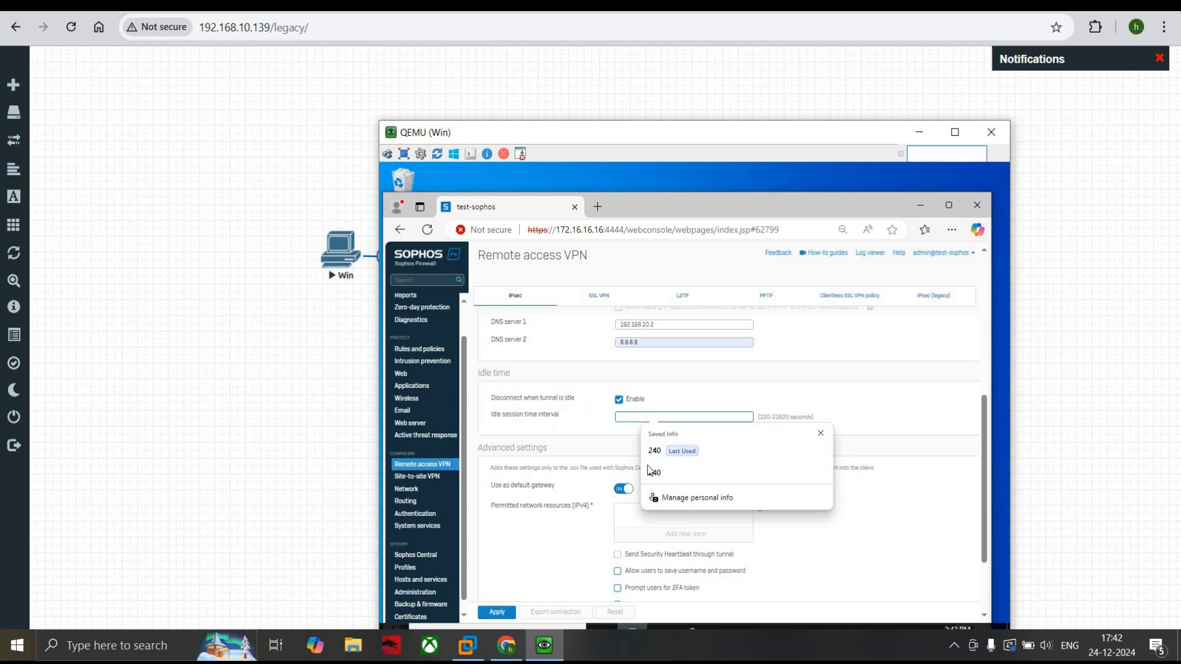
pyautogui.click(680, 450)
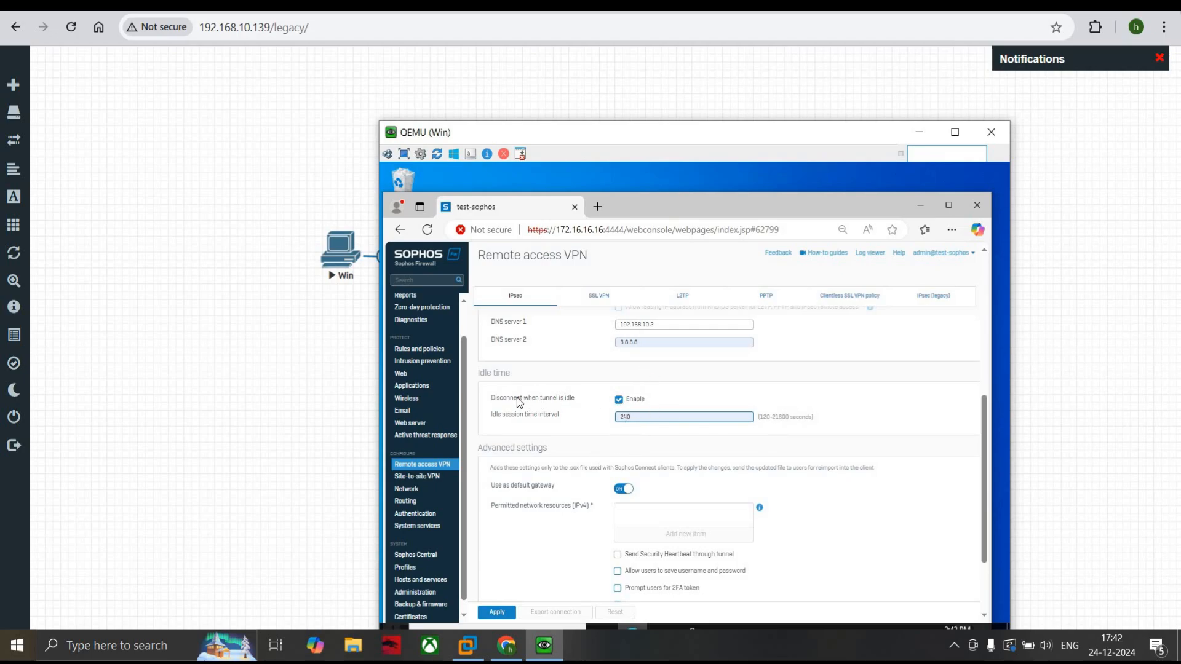
# Step: Turn off Use as default gateway in the advanced settings and check the lab's network topology diagram
pyautogui.scroll(-3, 519, 402)
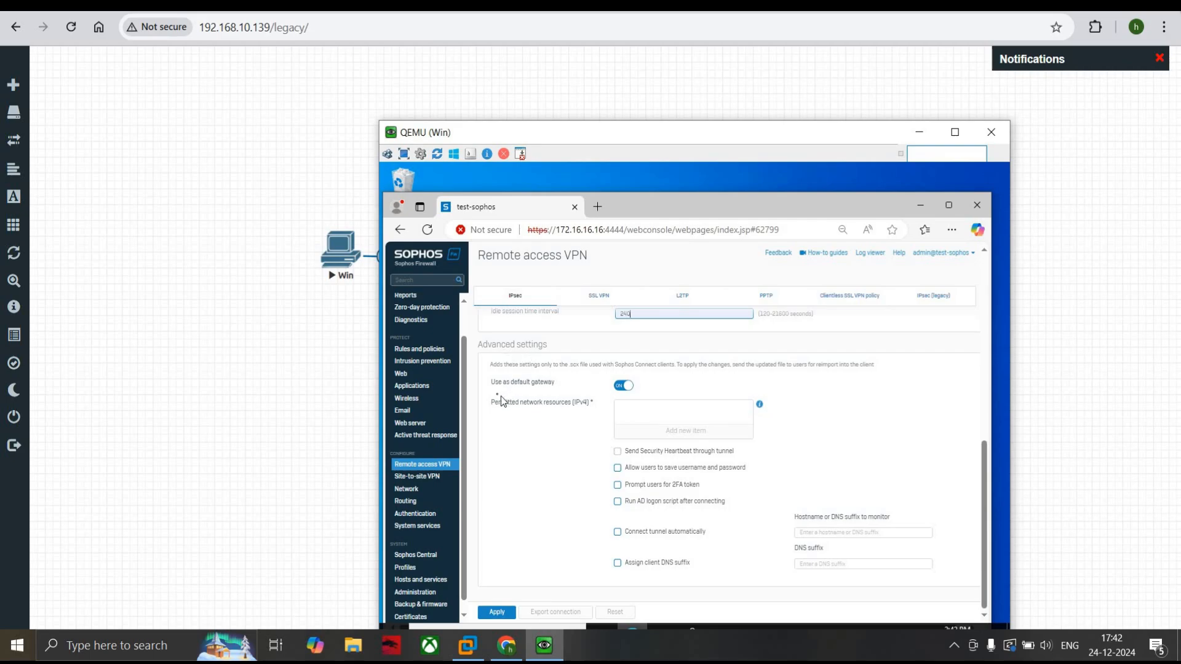
pyautogui.click(620, 387)
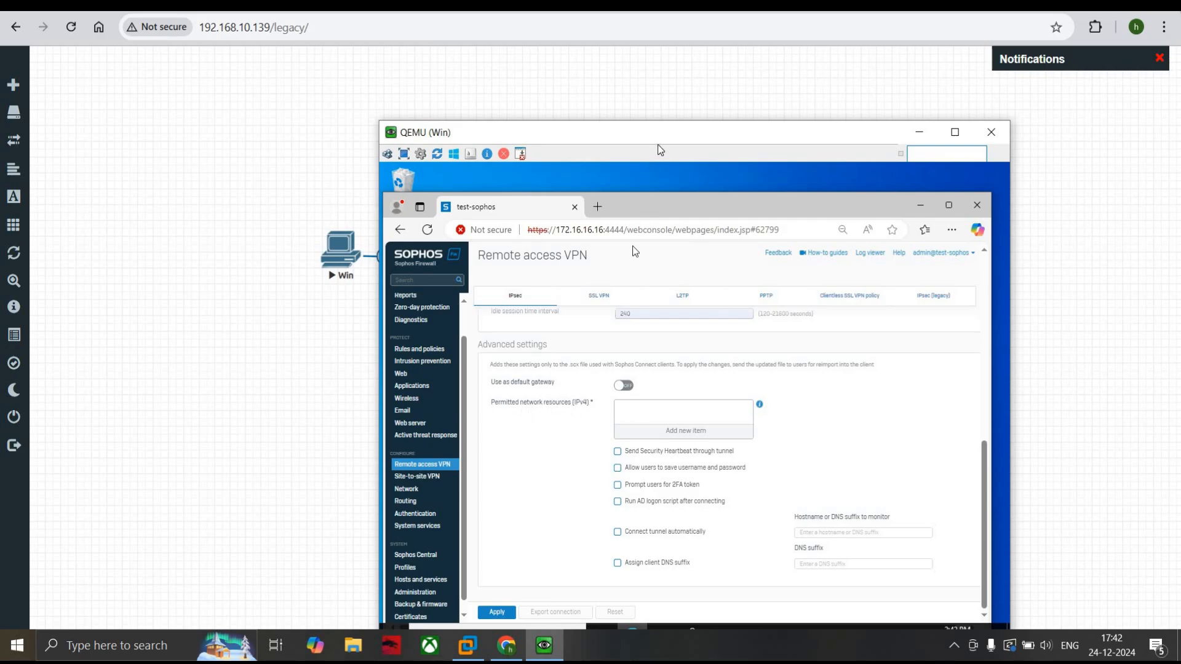
pyautogui.moveTo(661, 142); pyautogui.dragTo(665, 396)
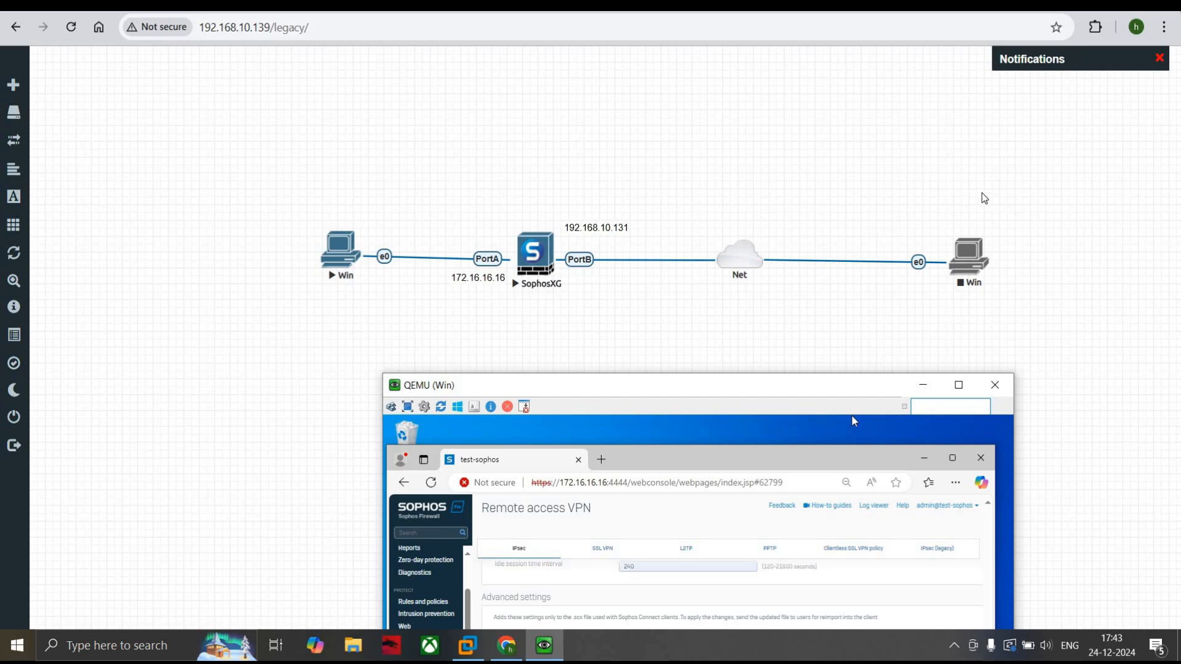
pyautogui.moveTo(810, 391); pyautogui.dragTo(793, 183)
pyautogui.moveTo(839, 215); pyautogui.dragTo(836, 169)
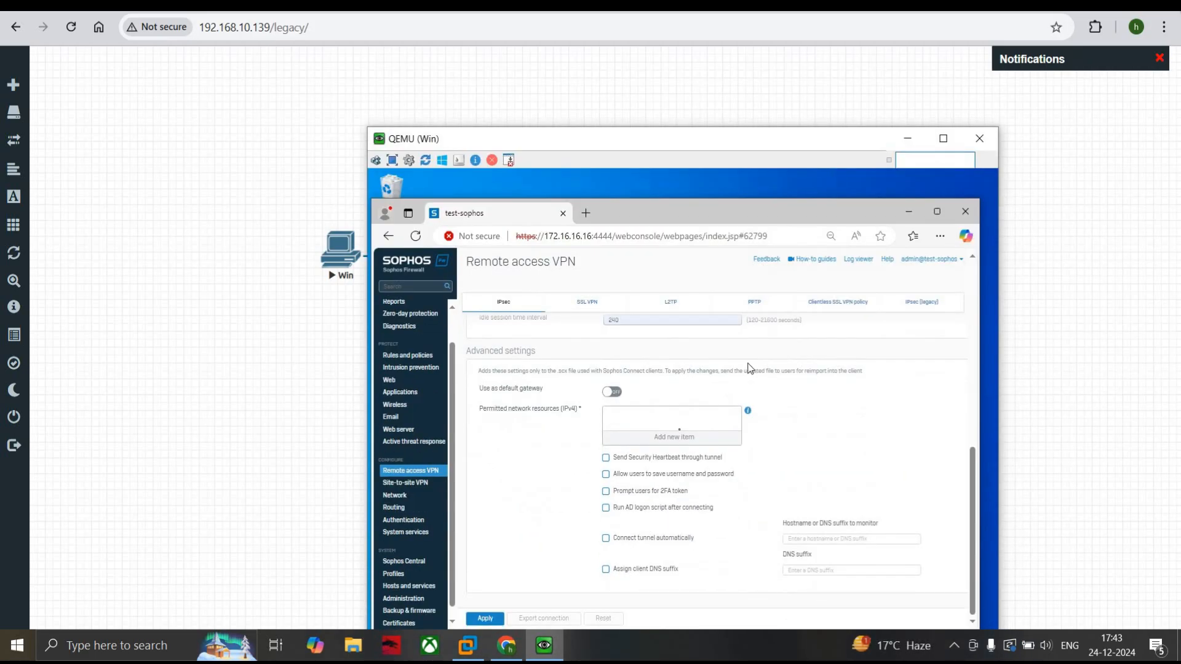
# Step: Add the lan remote ip network to the permitted IPv4 network resources and save its network definition
pyautogui.click(676, 437)
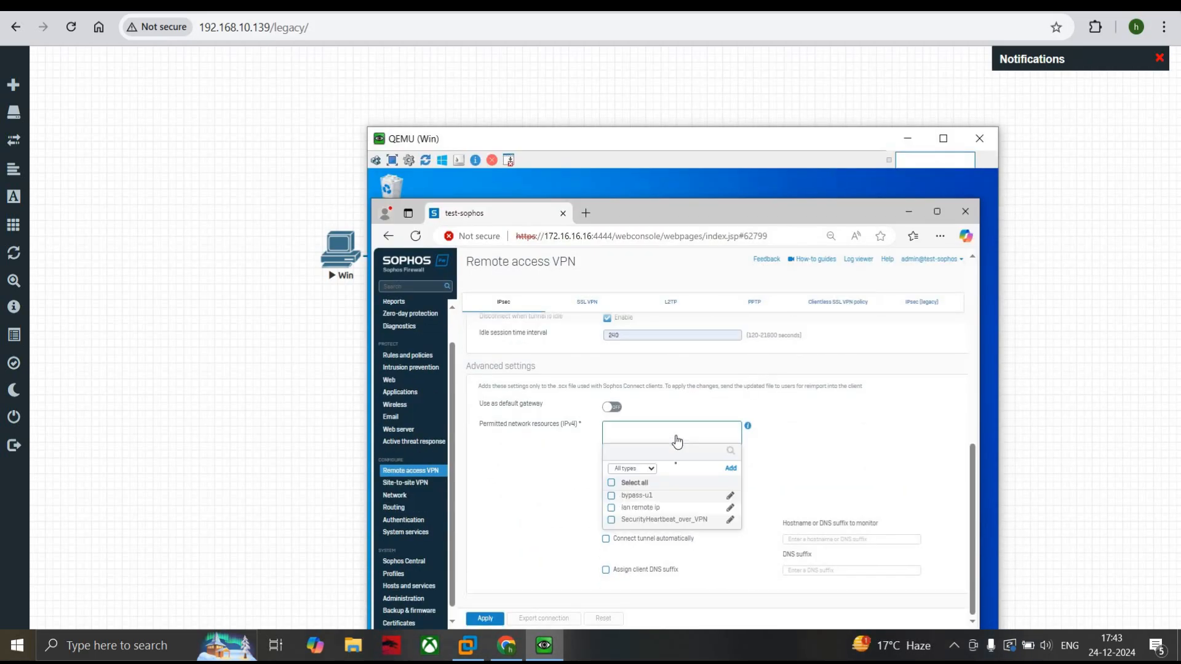
pyautogui.click(612, 508)
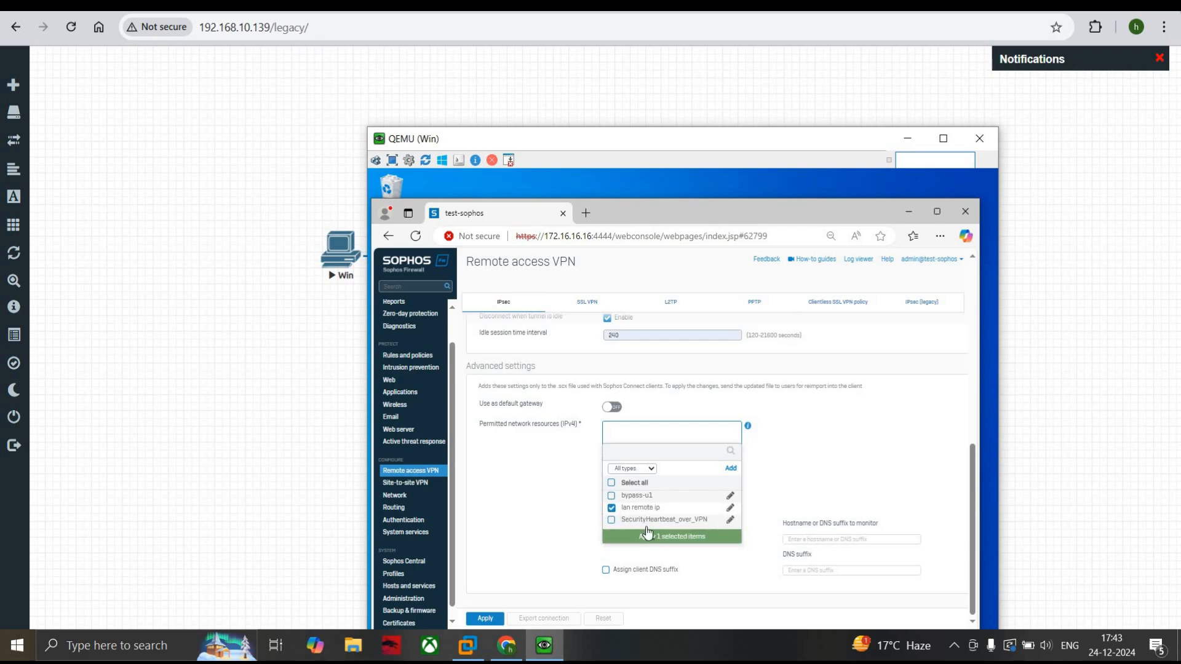
pyautogui.click(653, 540)
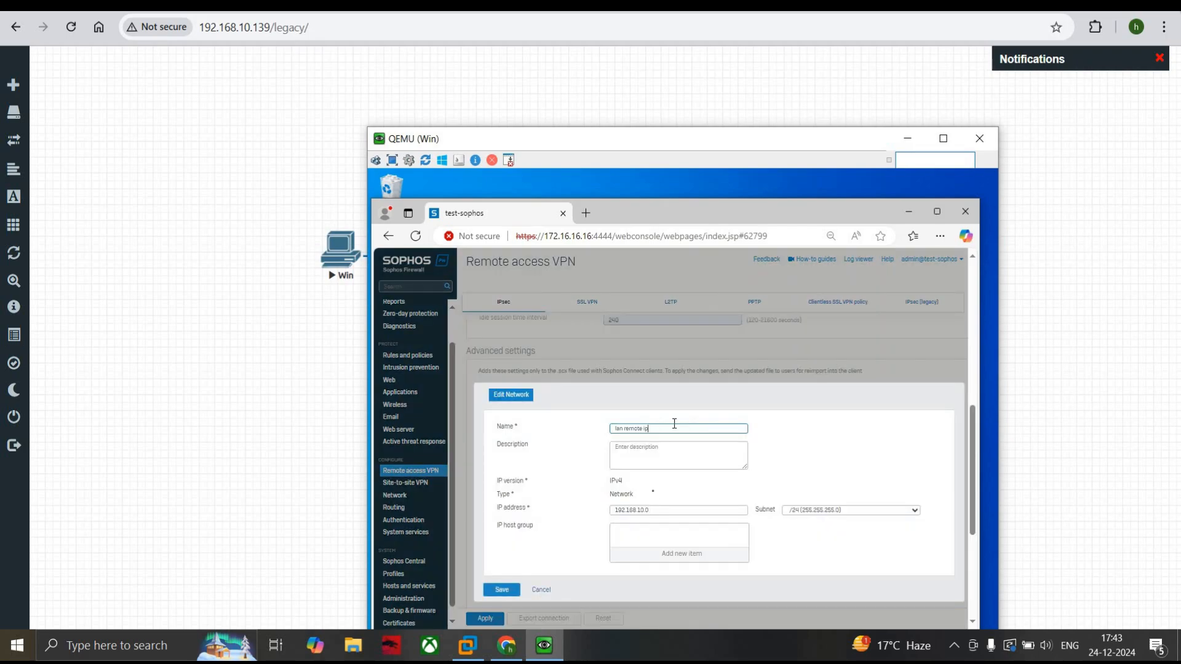
pyautogui.scroll(-2, 653, 485)
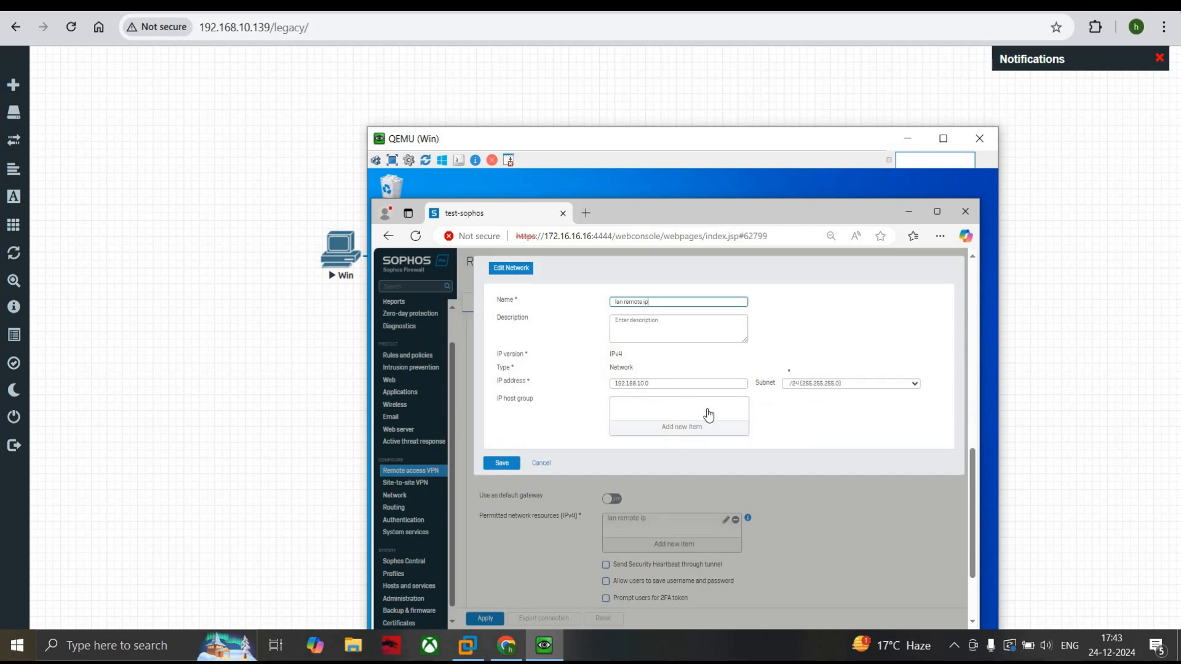
pyautogui.click(502, 463)
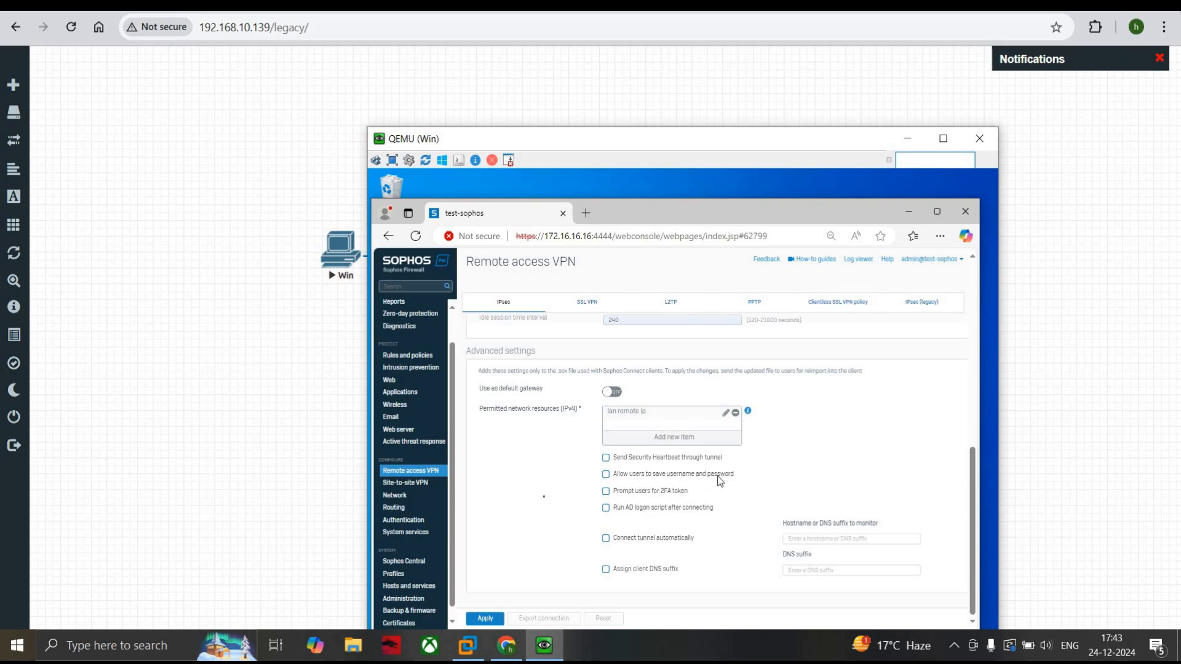
# Step: Apply the IPsec remote access settings and accept the preshared key update for matching connections
pyautogui.click(606, 476)
pyautogui.click(606, 477)
pyautogui.click(489, 620)
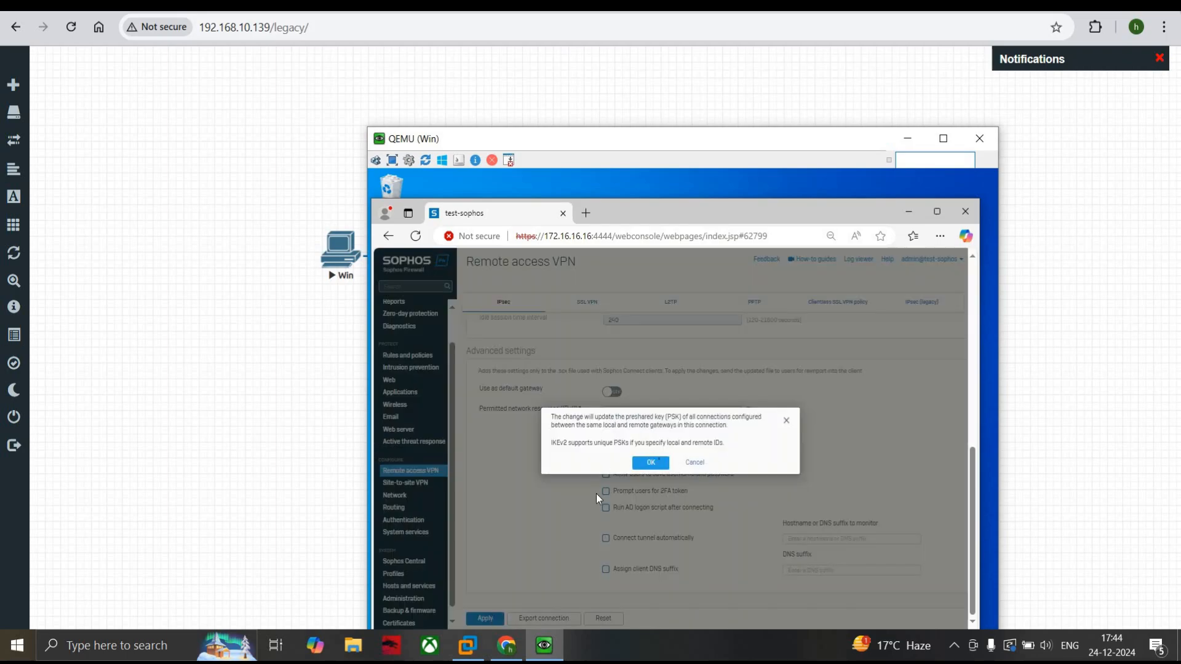
pyautogui.click(651, 462)
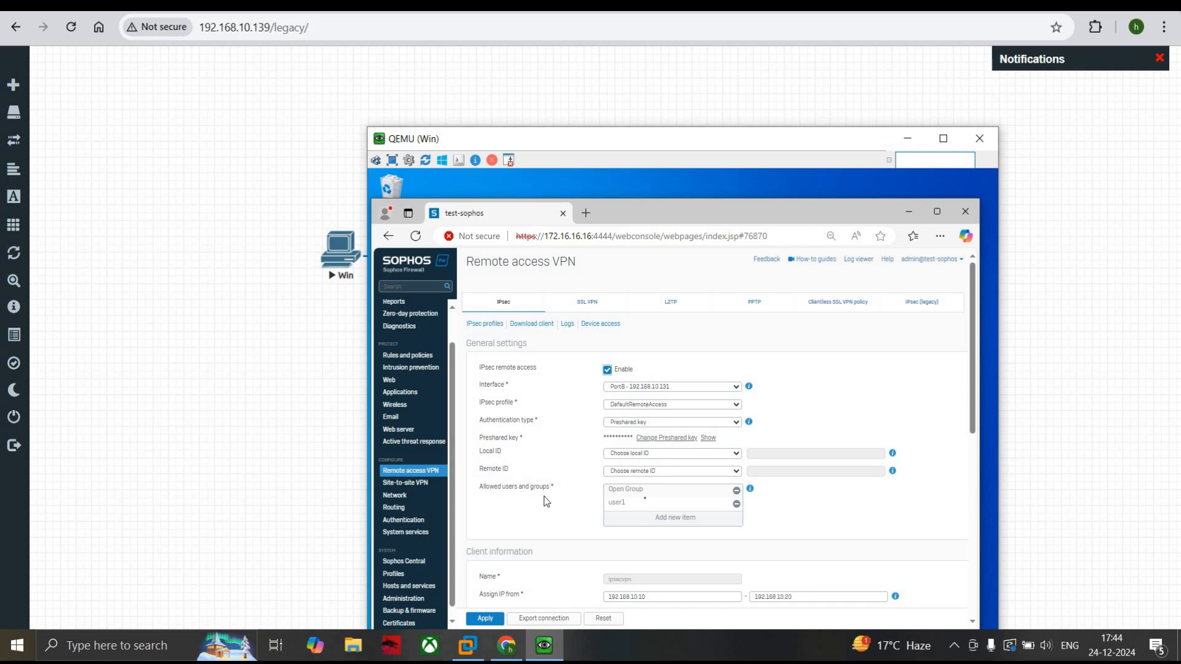
# Step: Export the IPsec connection configuration and download the Sophos Connect client installer
pyautogui.scroll(-5, 637, 511)
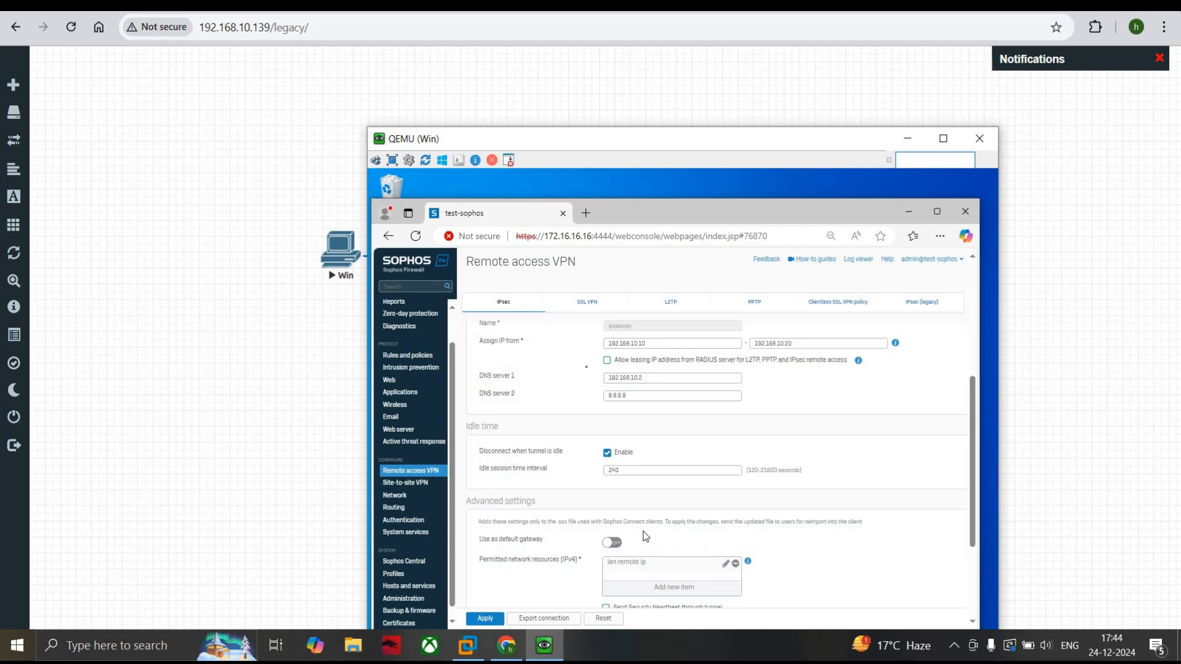
pyautogui.scroll(1, 609, 349)
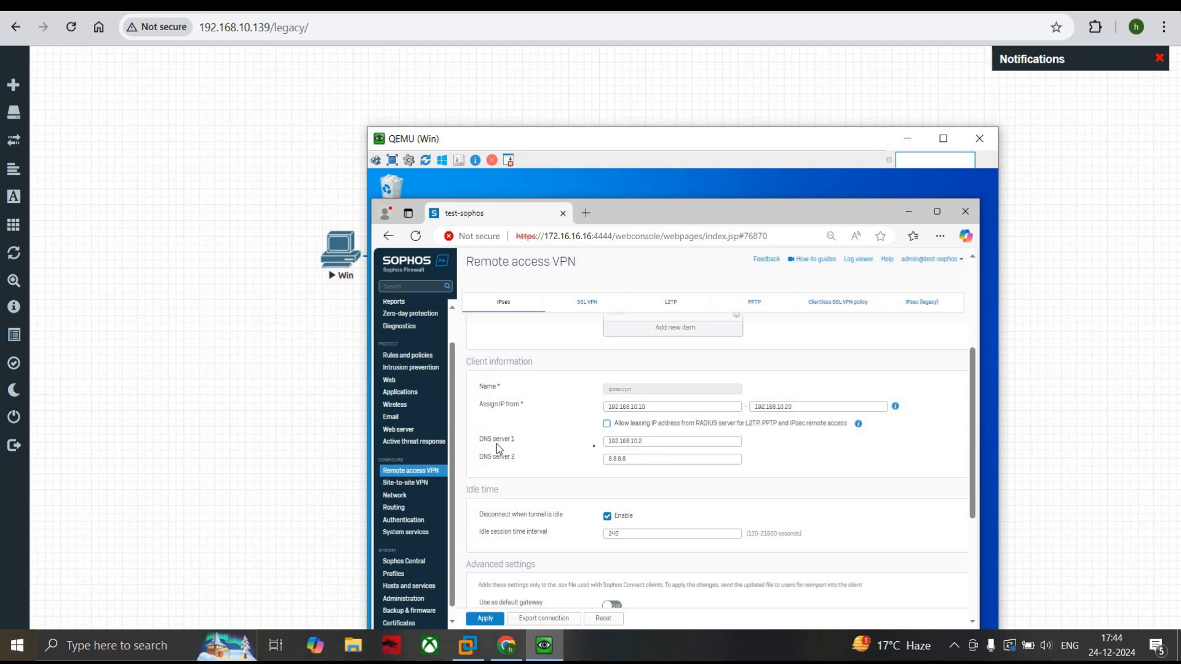
pyautogui.scroll(-2, 486, 438)
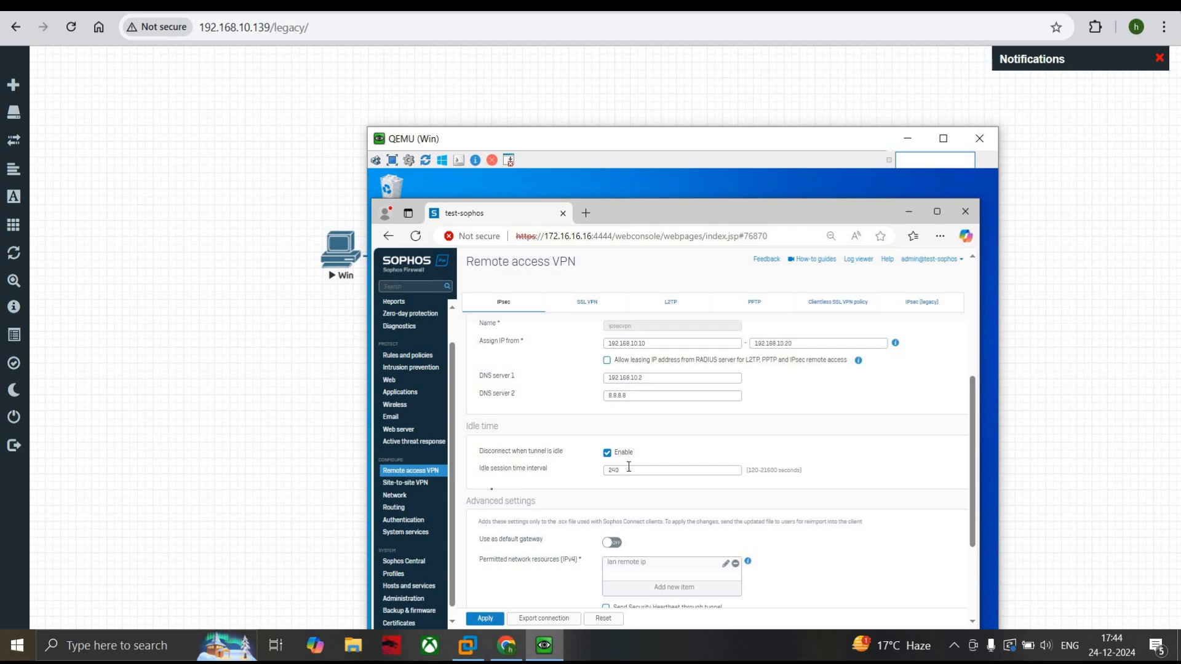
pyautogui.scroll(-4, 479, 473)
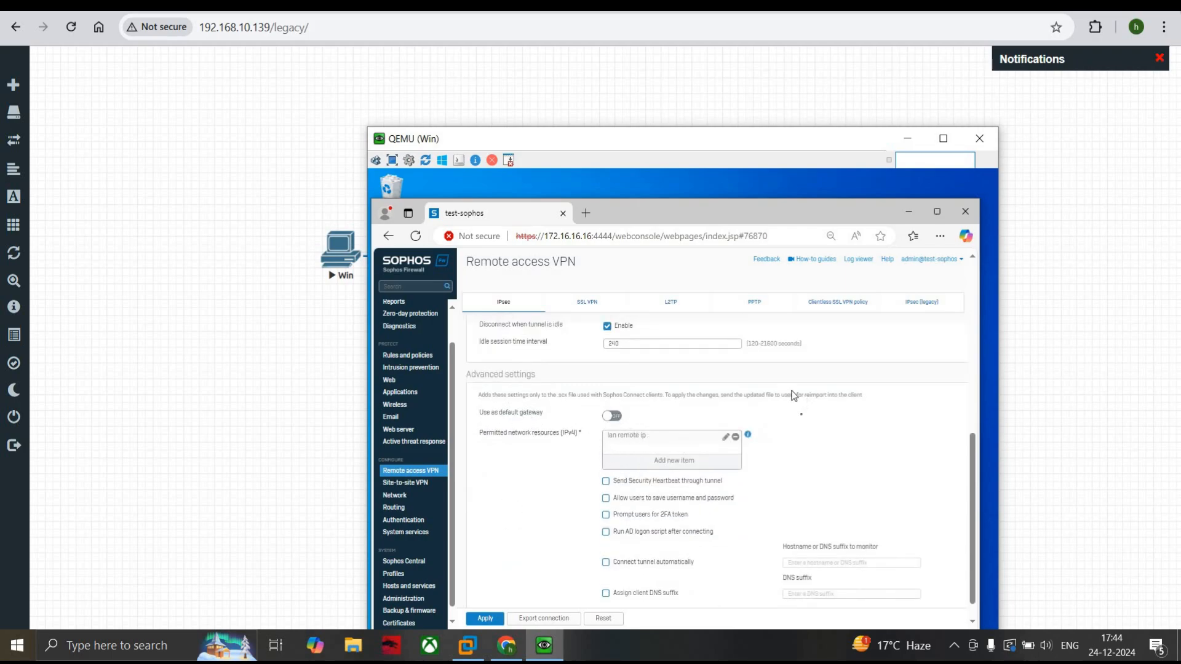
pyautogui.scroll(-1, 799, 422)
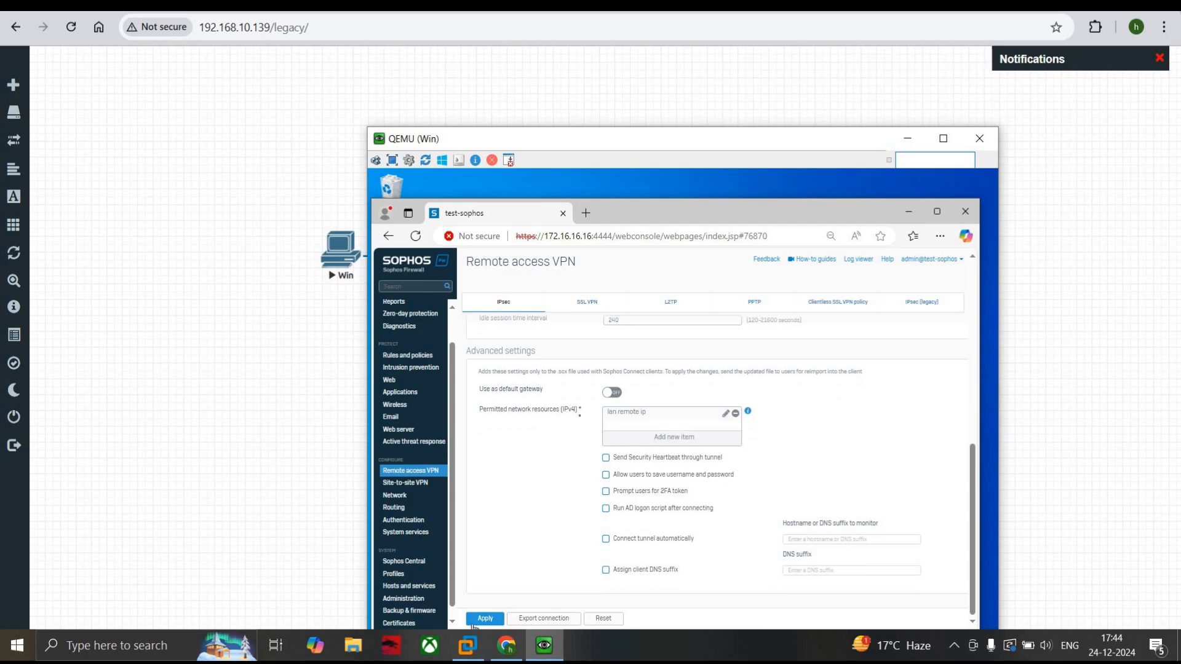
pyautogui.click(559, 617)
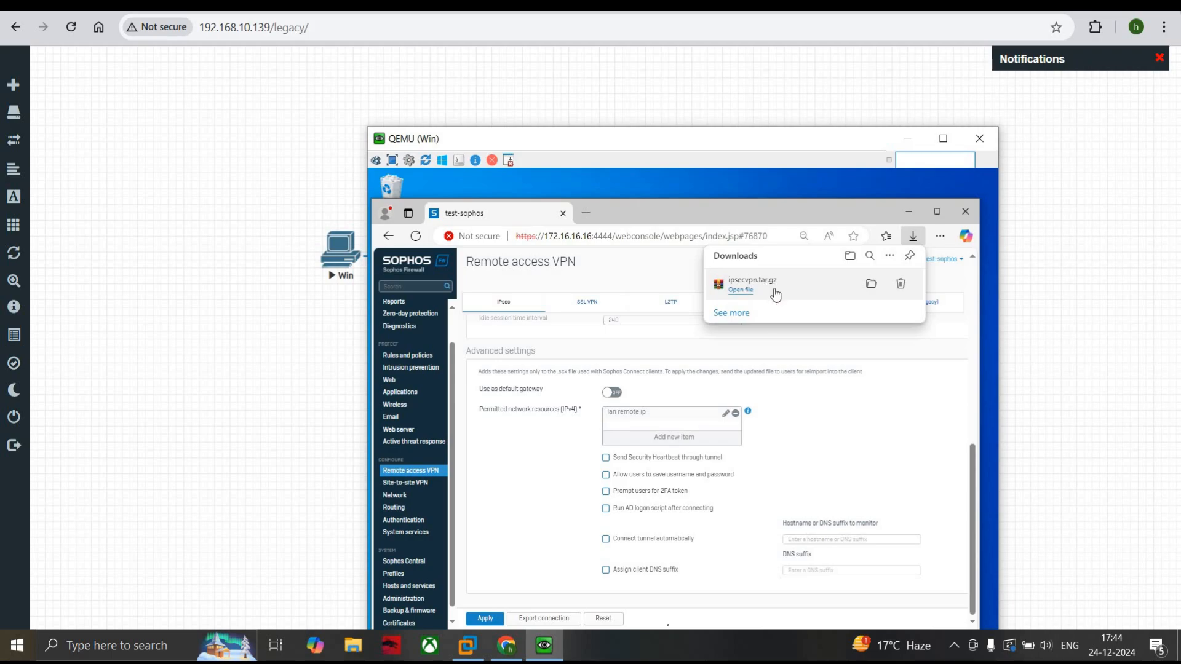
pyautogui.scroll(10, 615, 479)
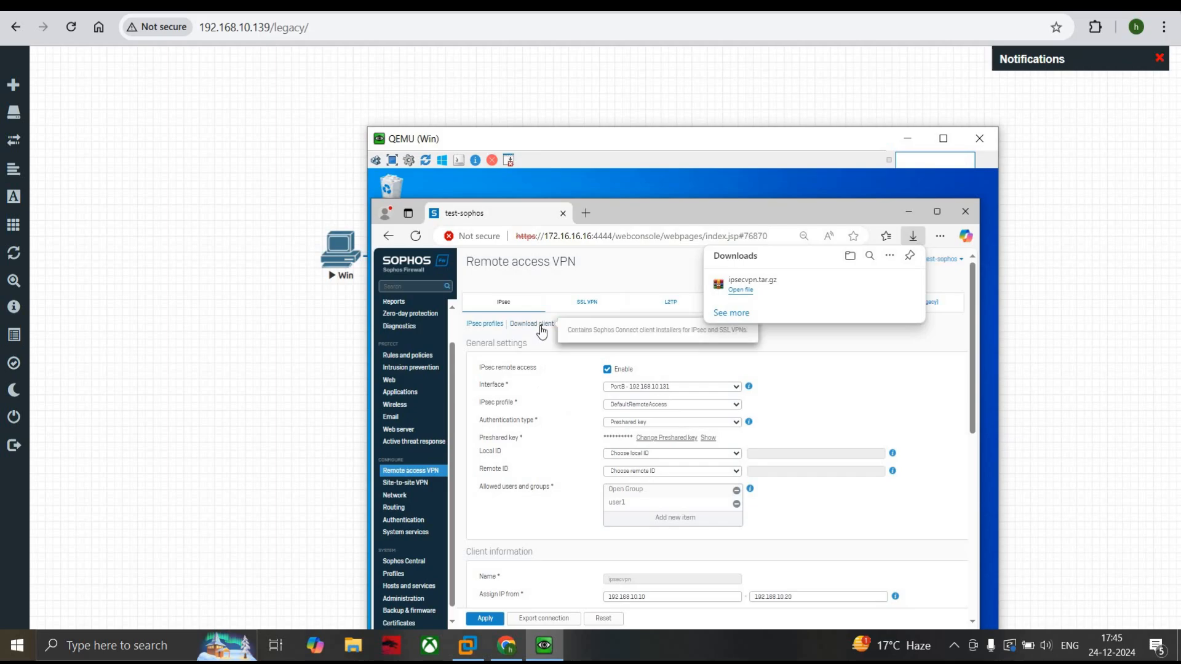
pyautogui.click(541, 326)
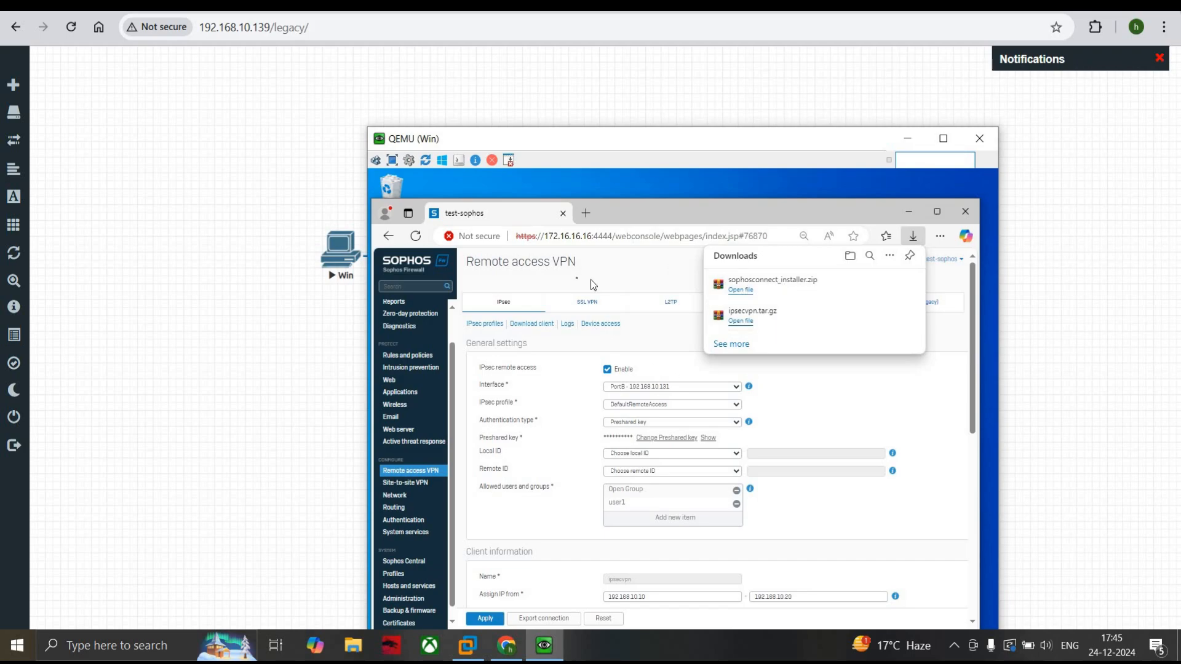
# Step: Start a new firewall rule under Rules and policies and name it vpn-lan
pyautogui.click(430, 357)
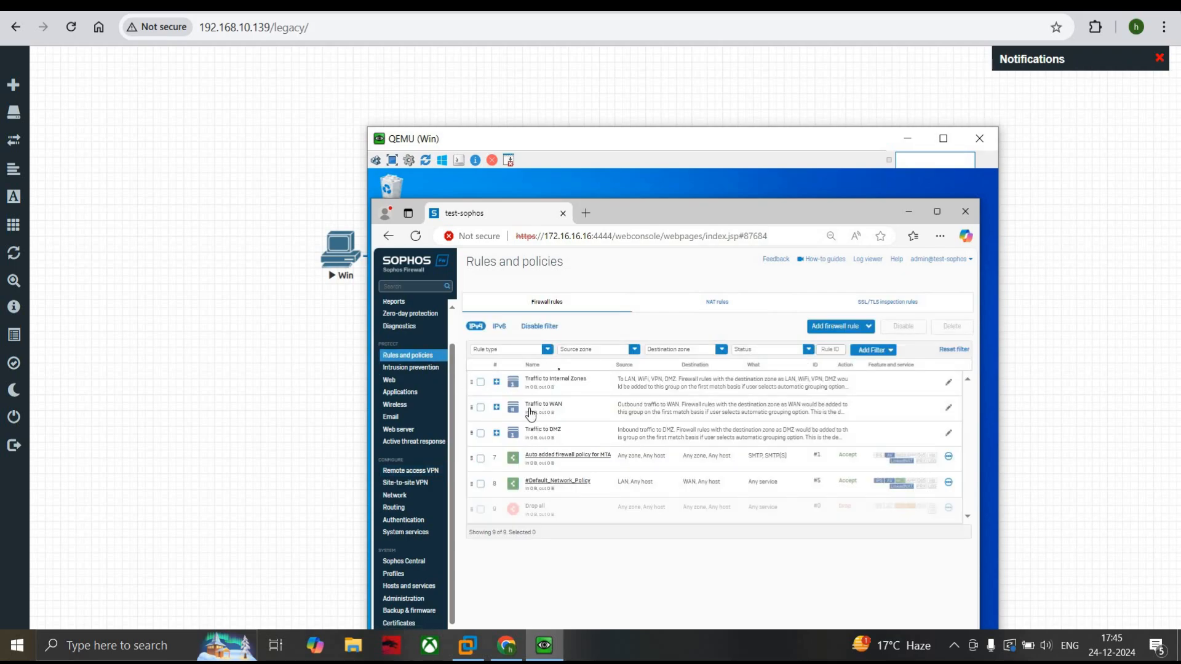
pyautogui.click(841, 335)
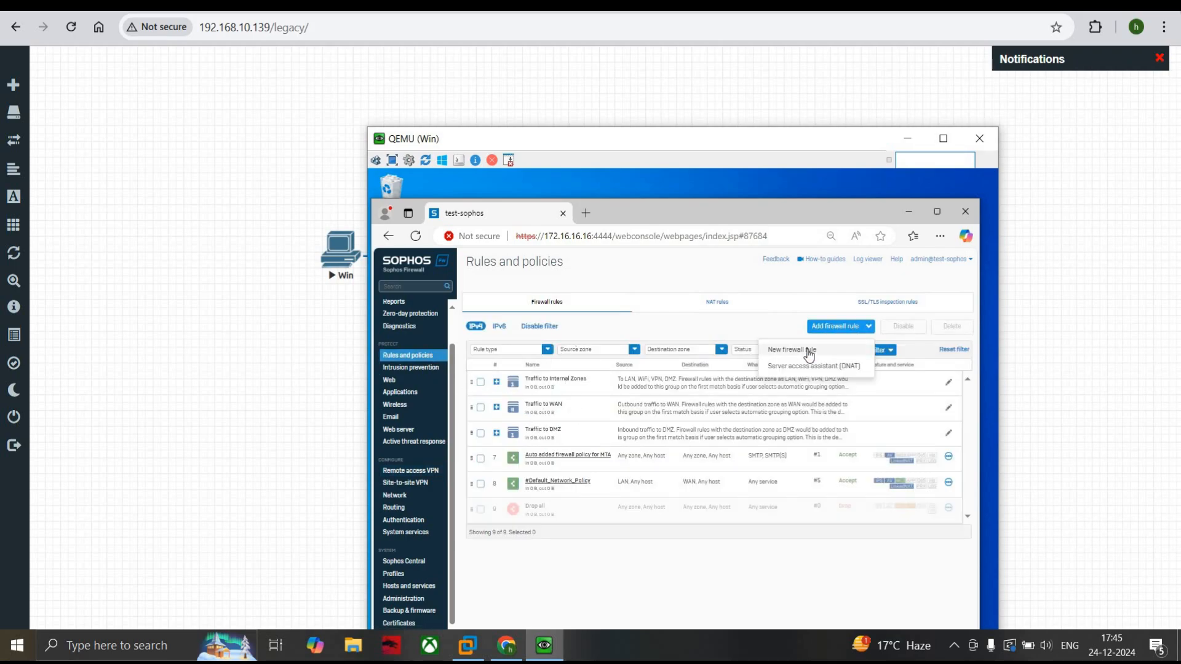
pyautogui.click(808, 351)
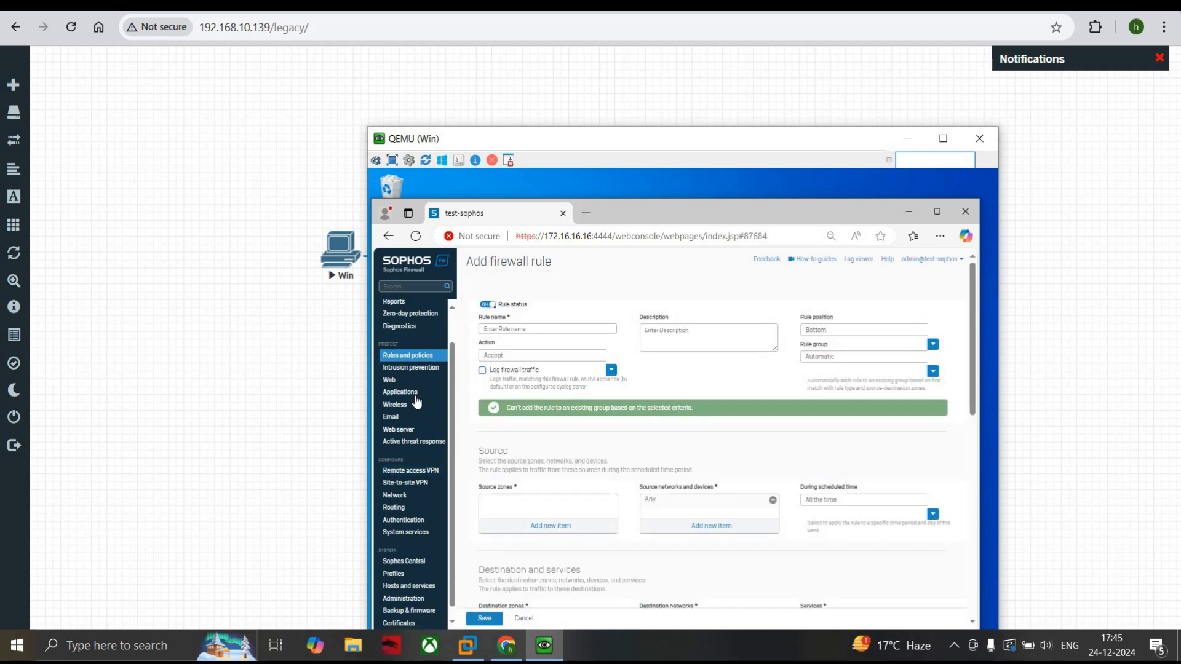
pyautogui.click(506, 329)
pyautogui.click(521, 385)
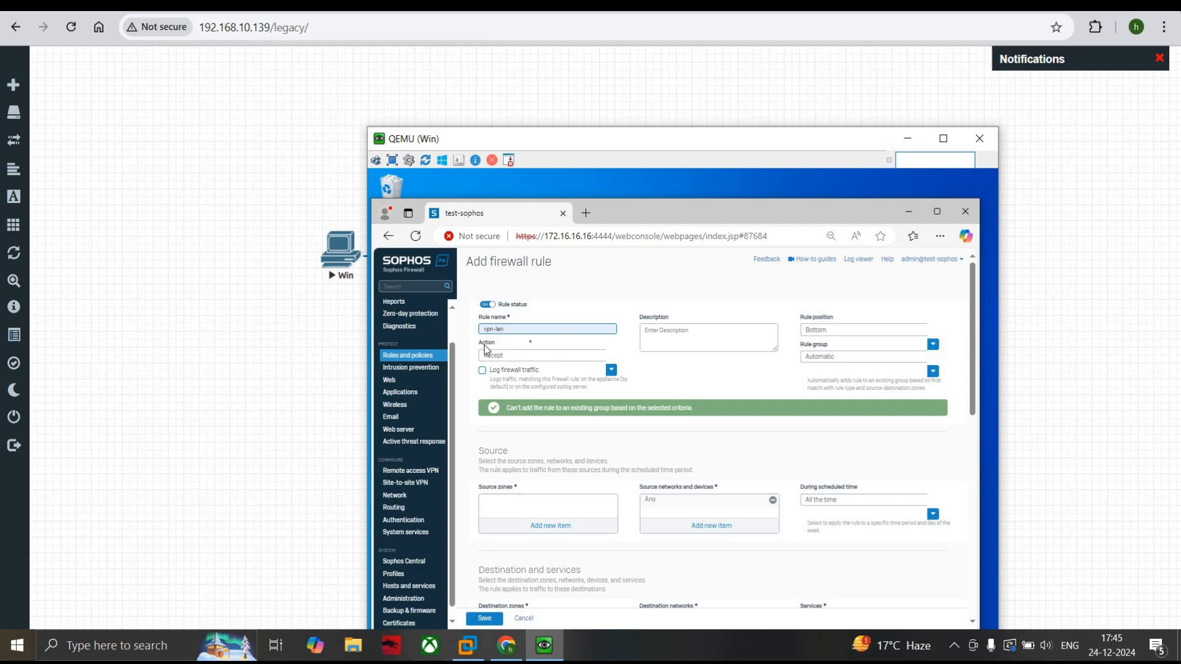
# Step: Set the firewall rule's position to Top and enable logging of firewall traffic
pyautogui.click(815, 331)
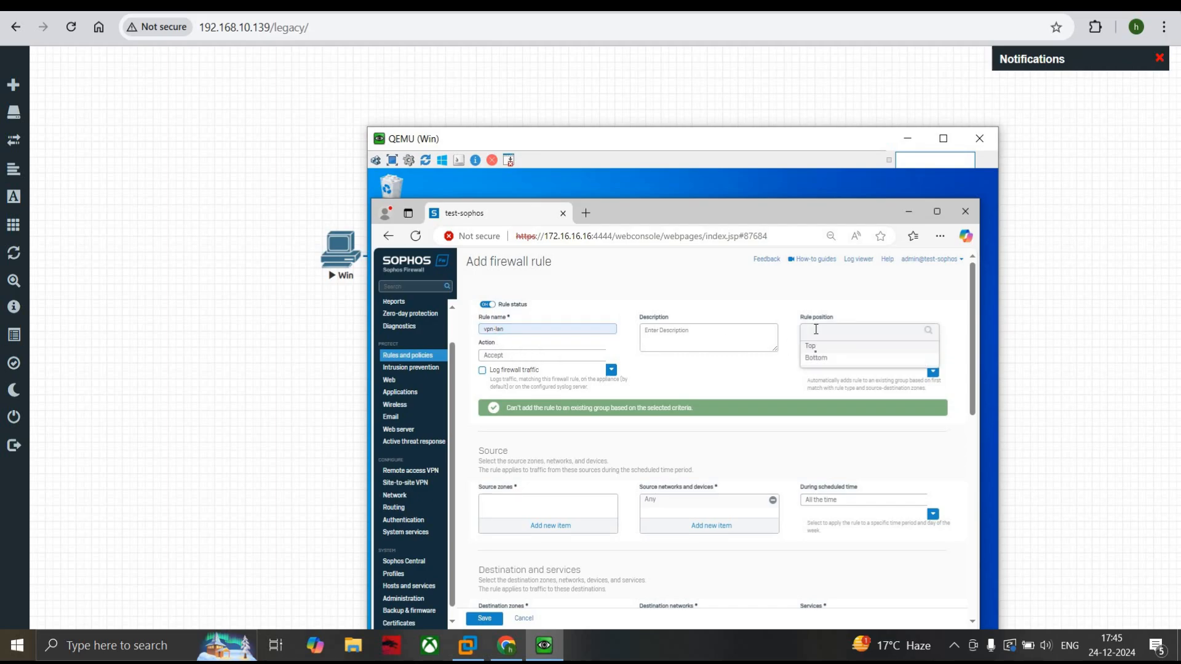
pyautogui.click(811, 347)
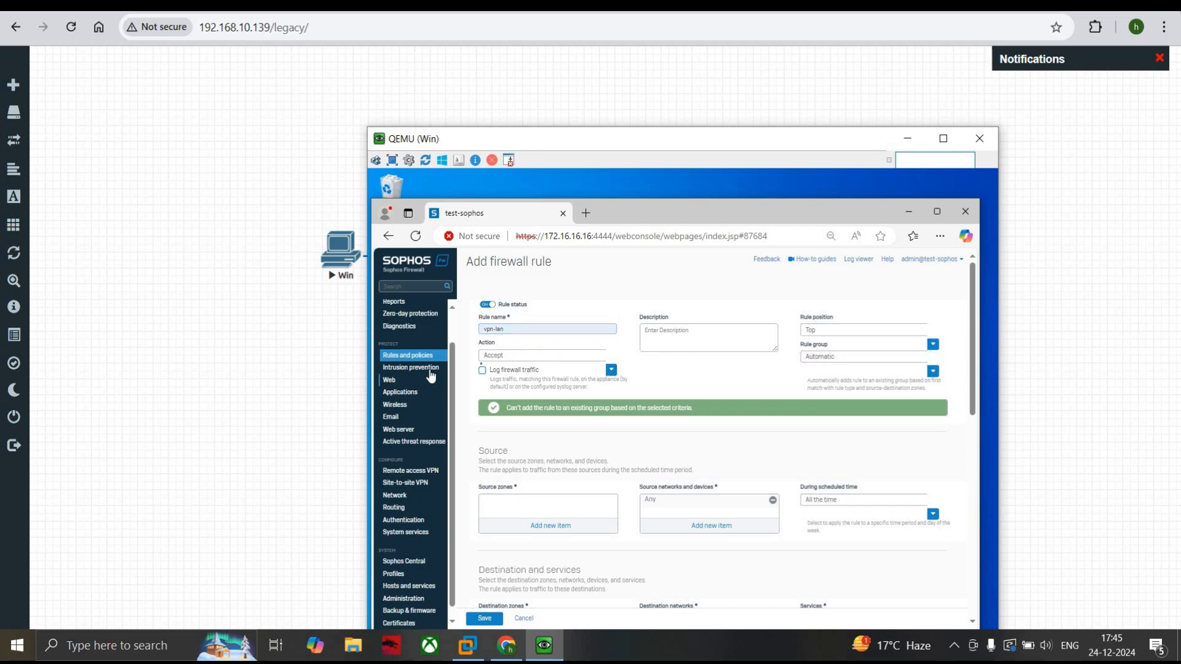
pyautogui.click(483, 370)
# Step: Set the rule's source zone to VPN and its destination zone to LAN
pyautogui.scroll(-1, 530, 382)
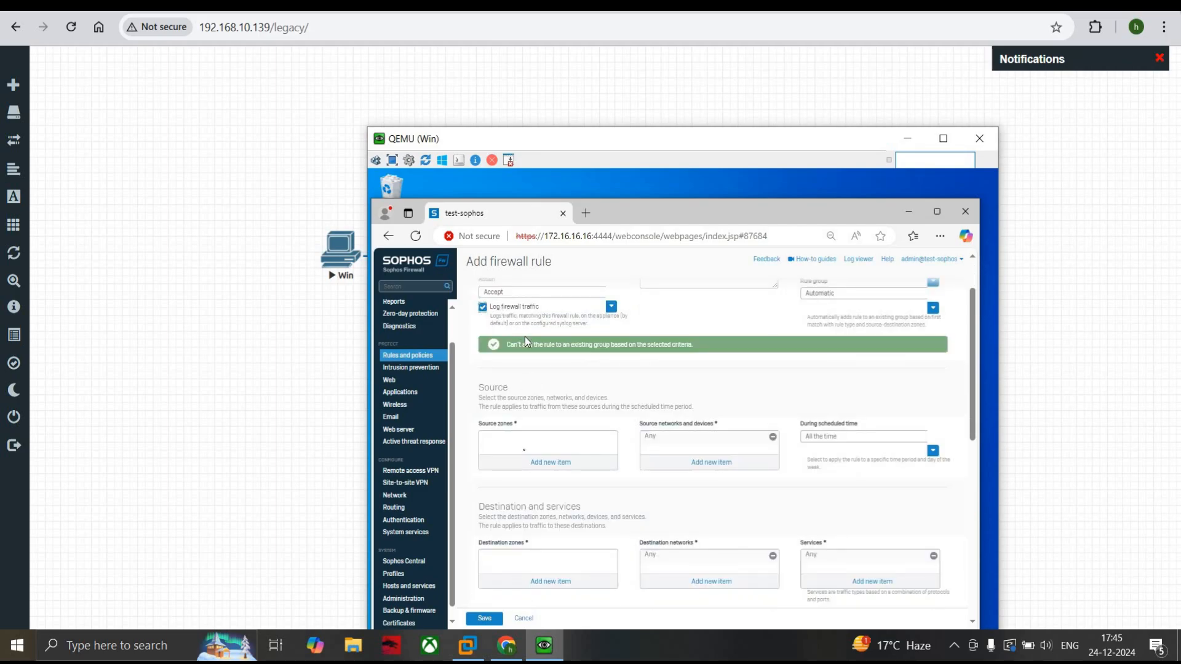
pyautogui.click(529, 462)
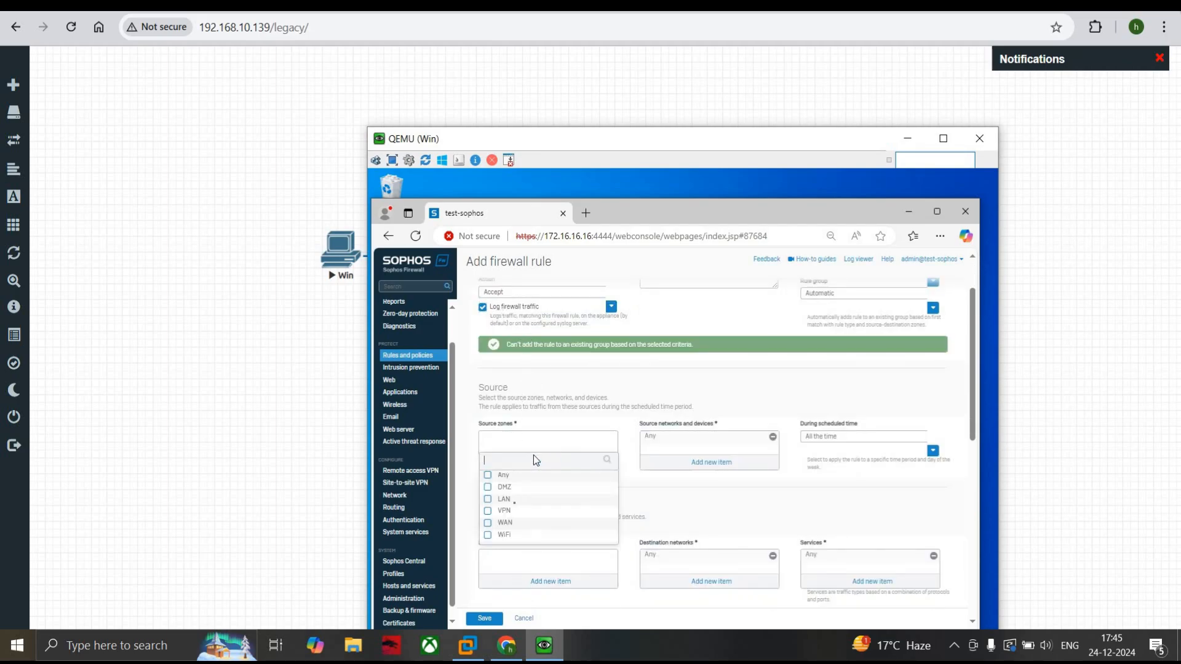
pyautogui.click(504, 510)
pyautogui.click(668, 438)
pyautogui.scroll(-1, 682, 443)
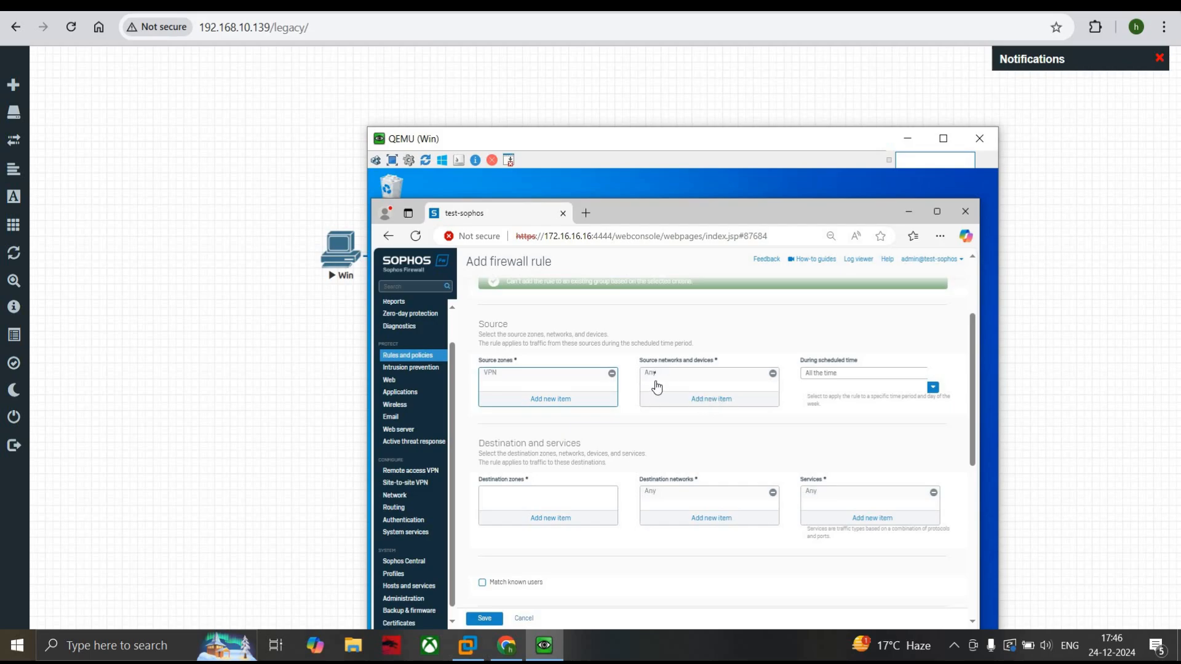
pyautogui.click(533, 518)
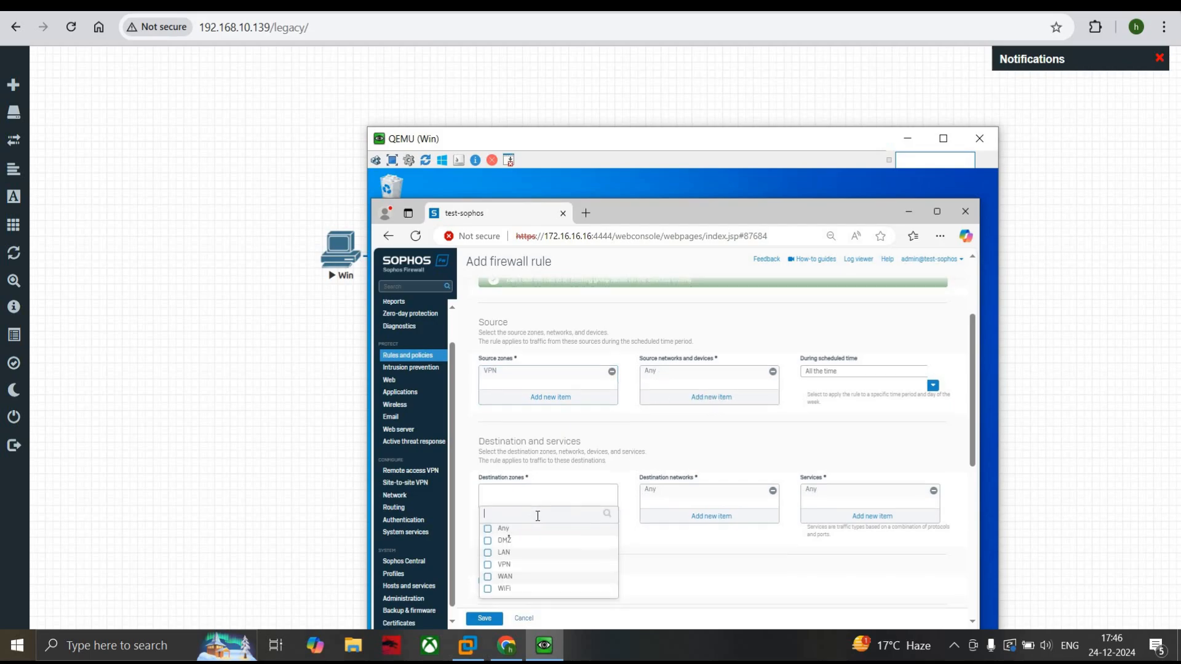
pyautogui.click(503, 550)
# Step: Review the remaining options of the vpn-lan firewall rule and save it
pyautogui.scroll(-2, 713, 542)
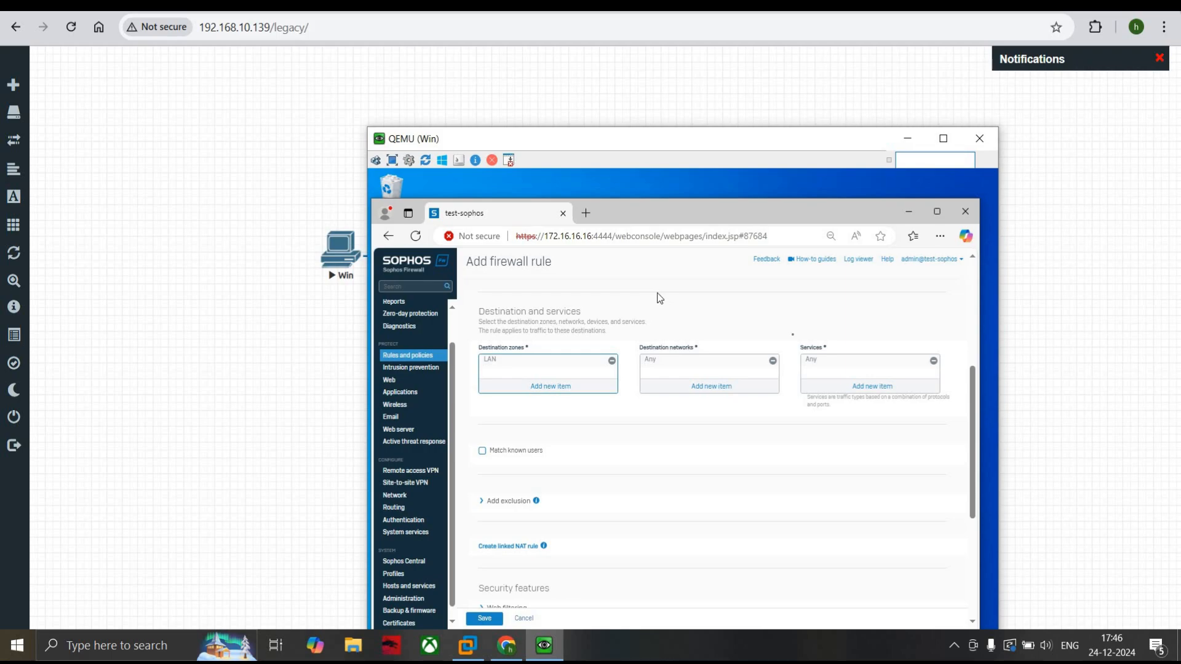
pyautogui.scroll(-2, 556, 466)
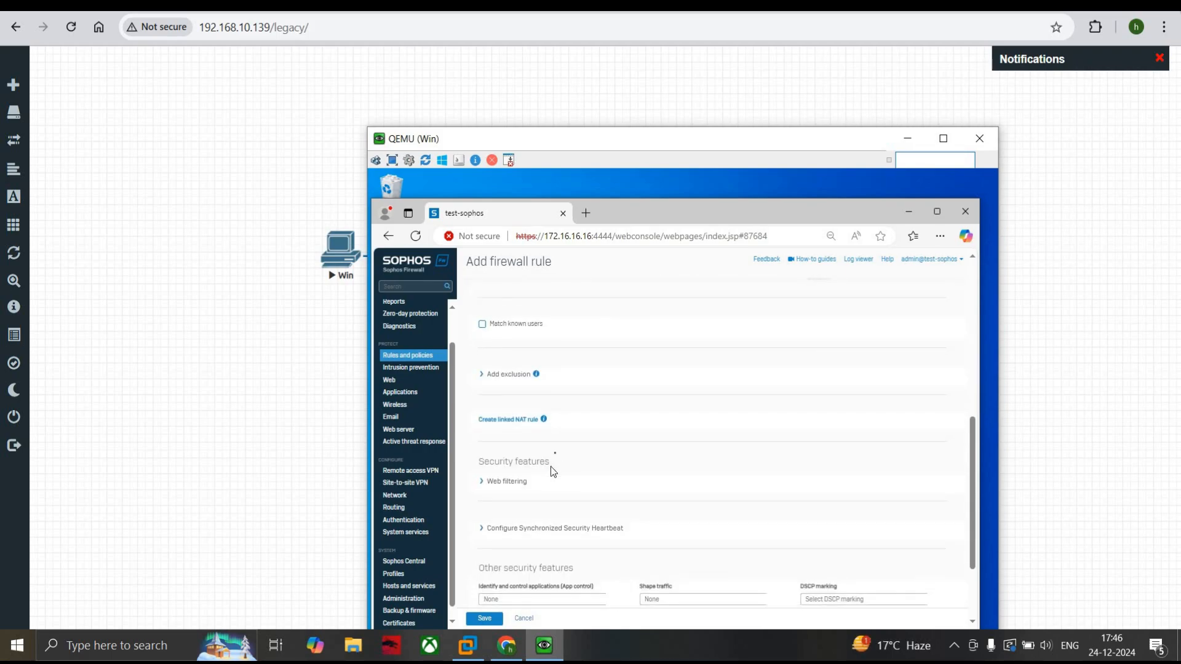
pyautogui.scroll(-1, 553, 462)
pyautogui.scroll(-1, 497, 461)
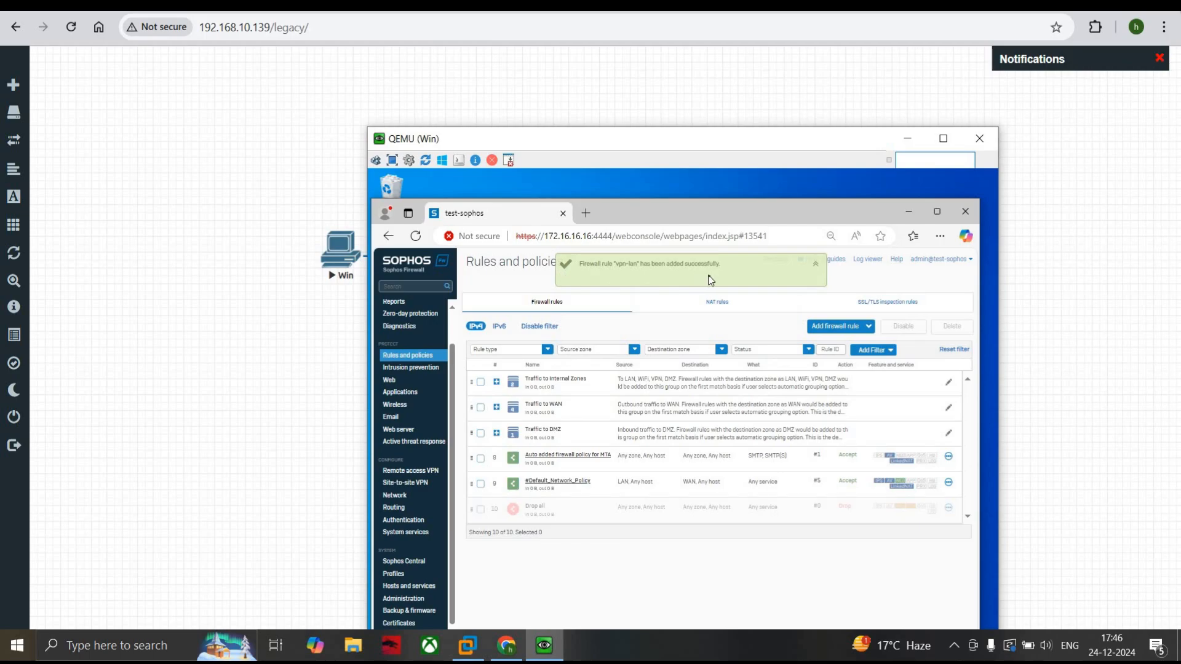
# Step: Check the Traffic to WAN and Traffic to Internal Zones rule groups for the vpn-lan rule
pyautogui.click(497, 407)
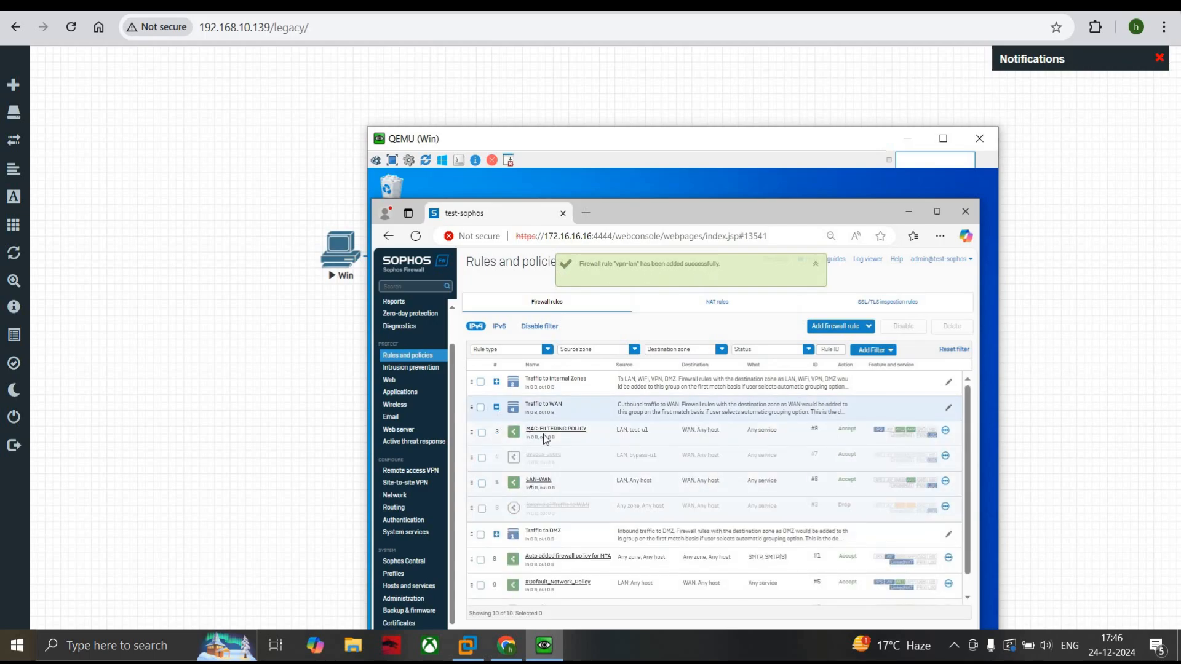
pyautogui.click(497, 407)
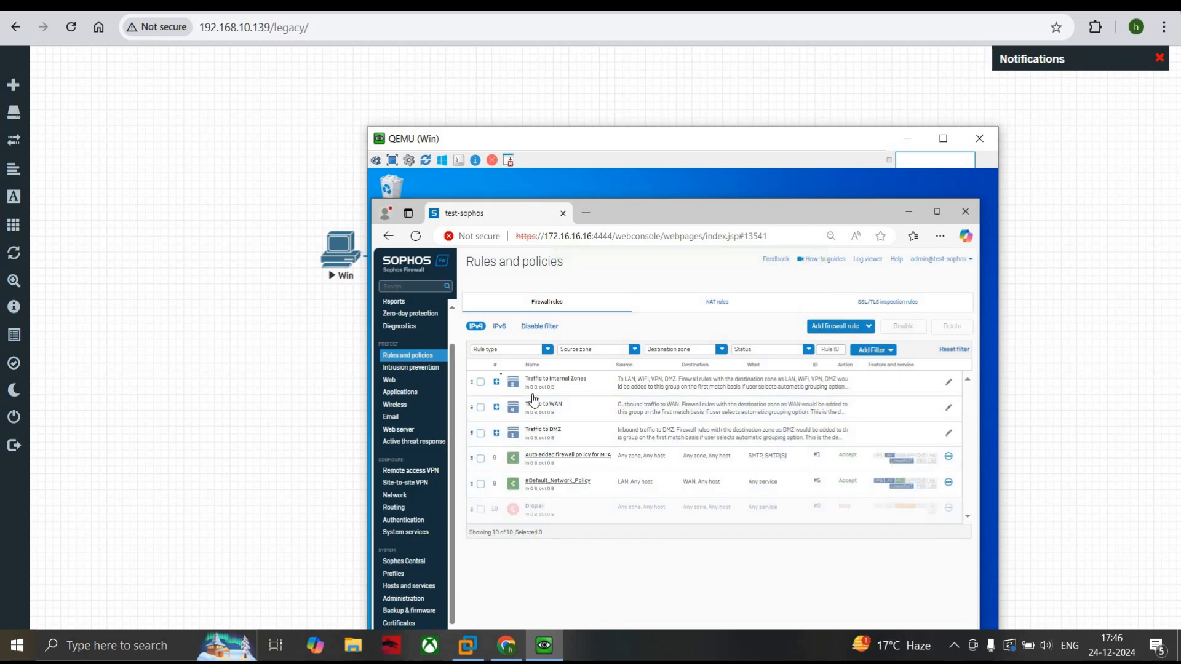
pyautogui.click(496, 383)
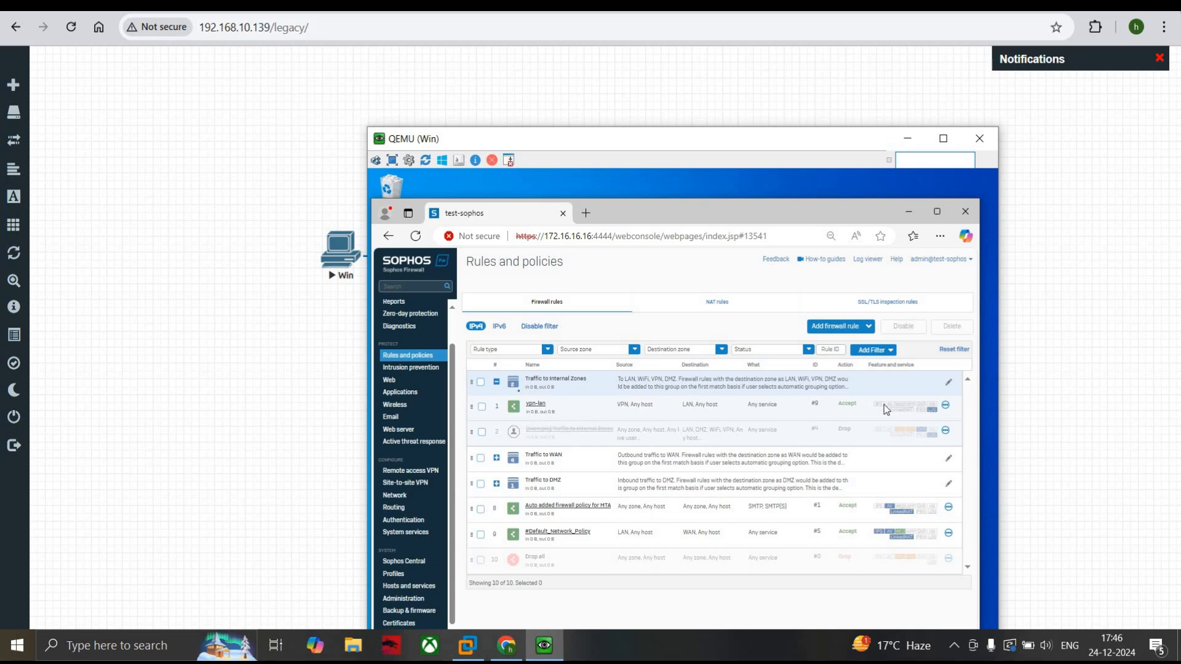
pyautogui.click(498, 383)
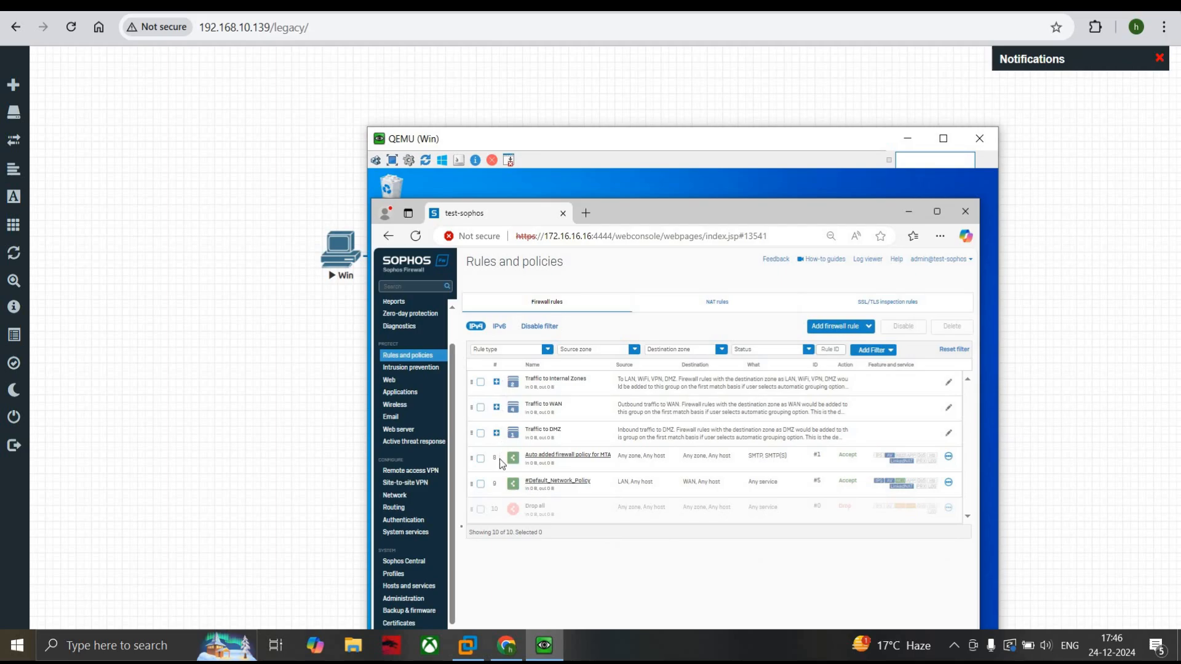
# Step: Extract ipsecvpn.tar from the Downloads folder into a new ipsecvpn folder within Downloads
pyautogui.moveTo(718, 144); pyautogui.dragTo(710, 75)
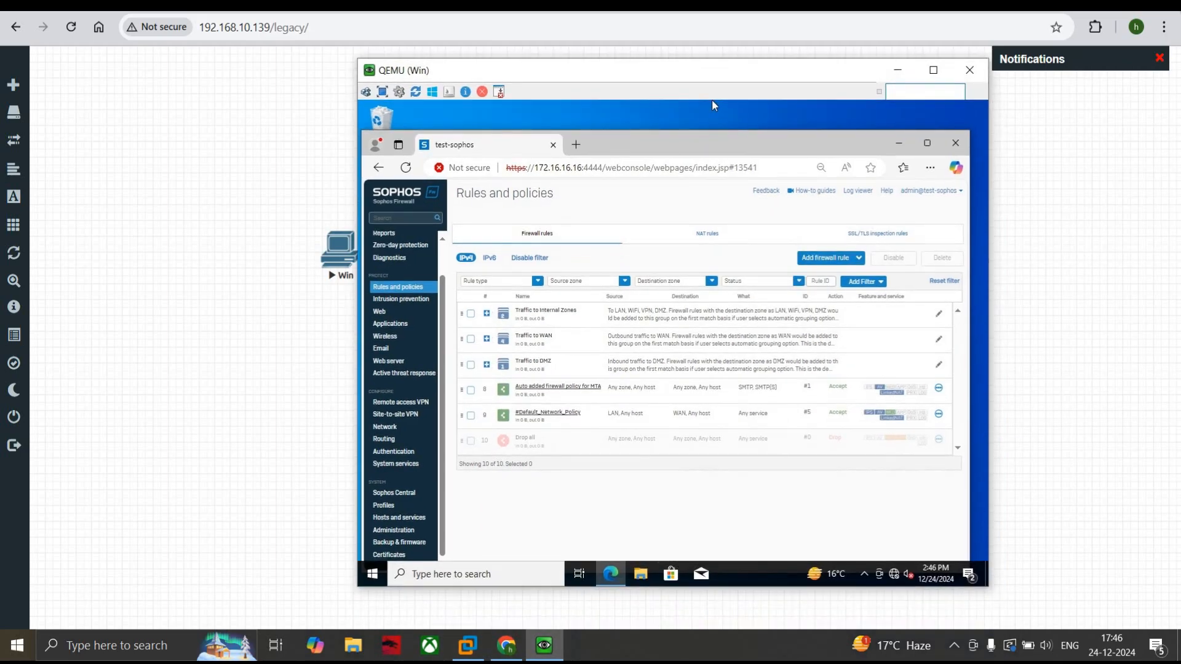
pyautogui.click(640, 573)
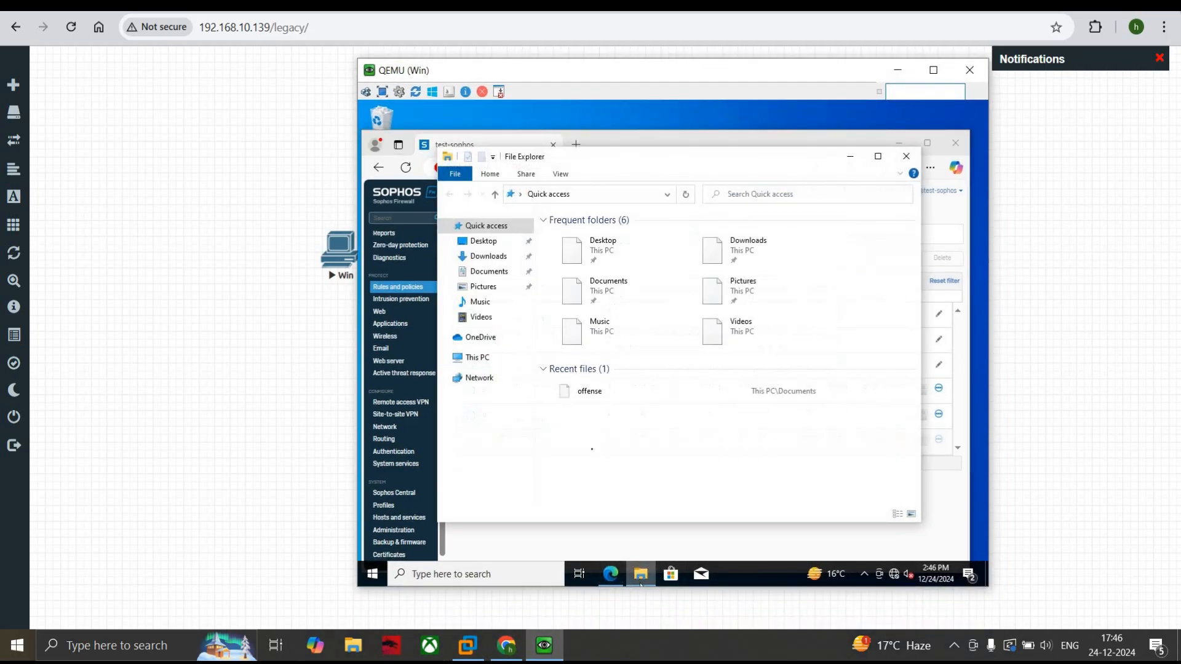
pyautogui.click(489, 256)
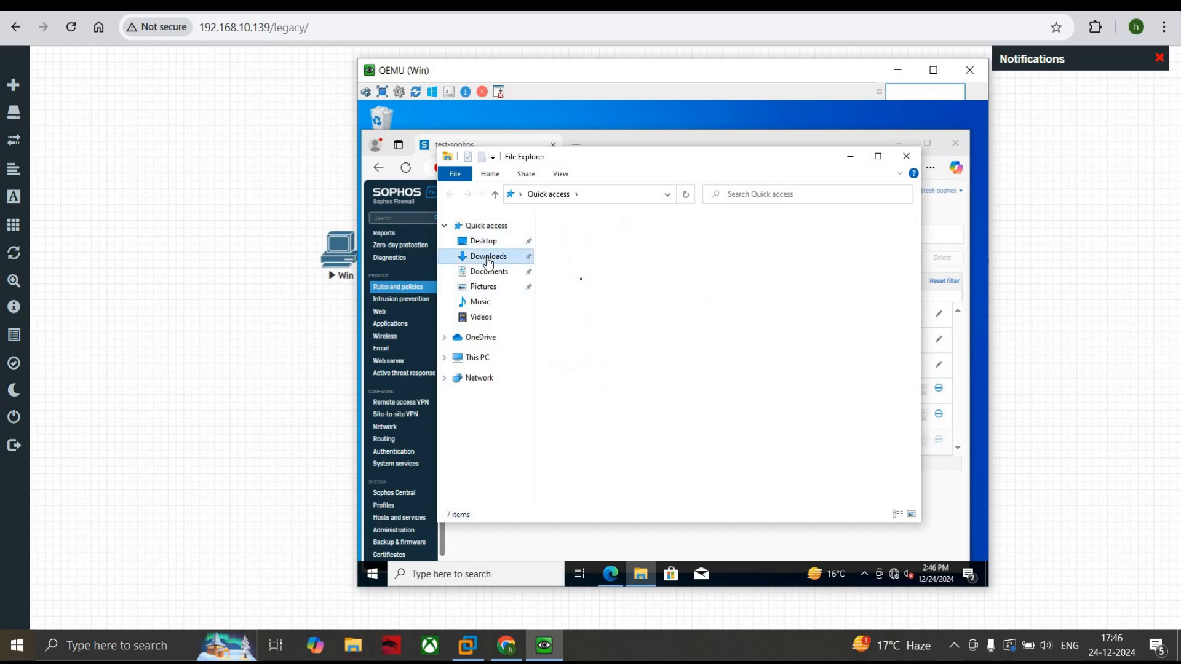
pyautogui.click(583, 268)
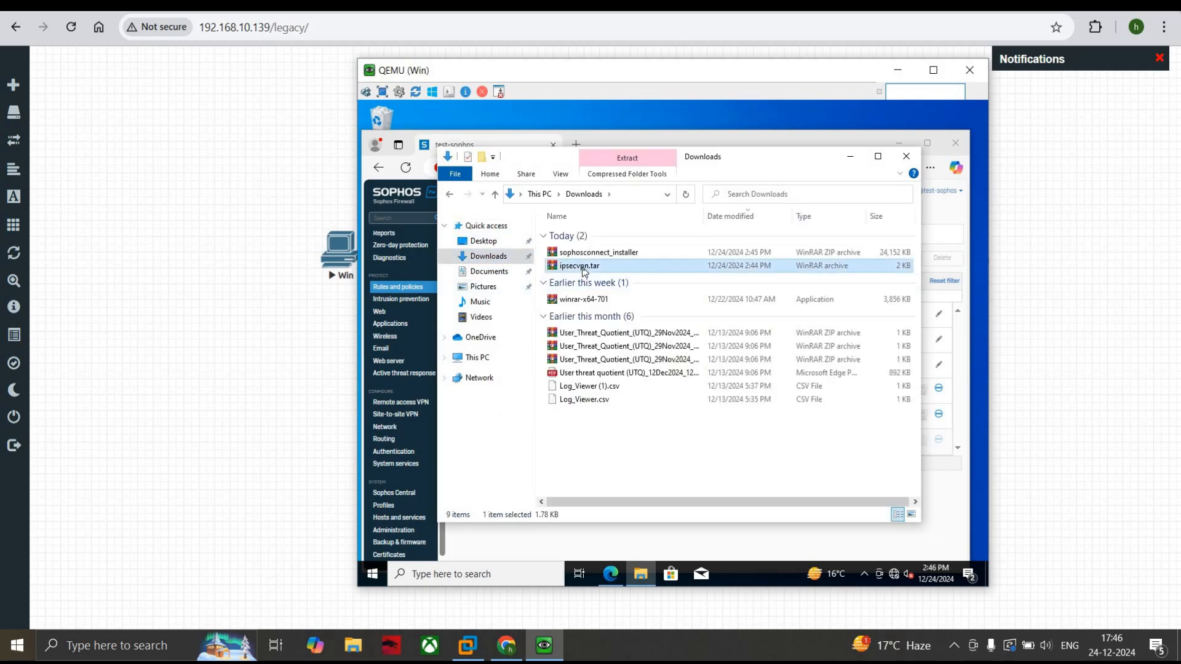
pyautogui.rightClick(584, 270)
pyautogui.click(622, 315)
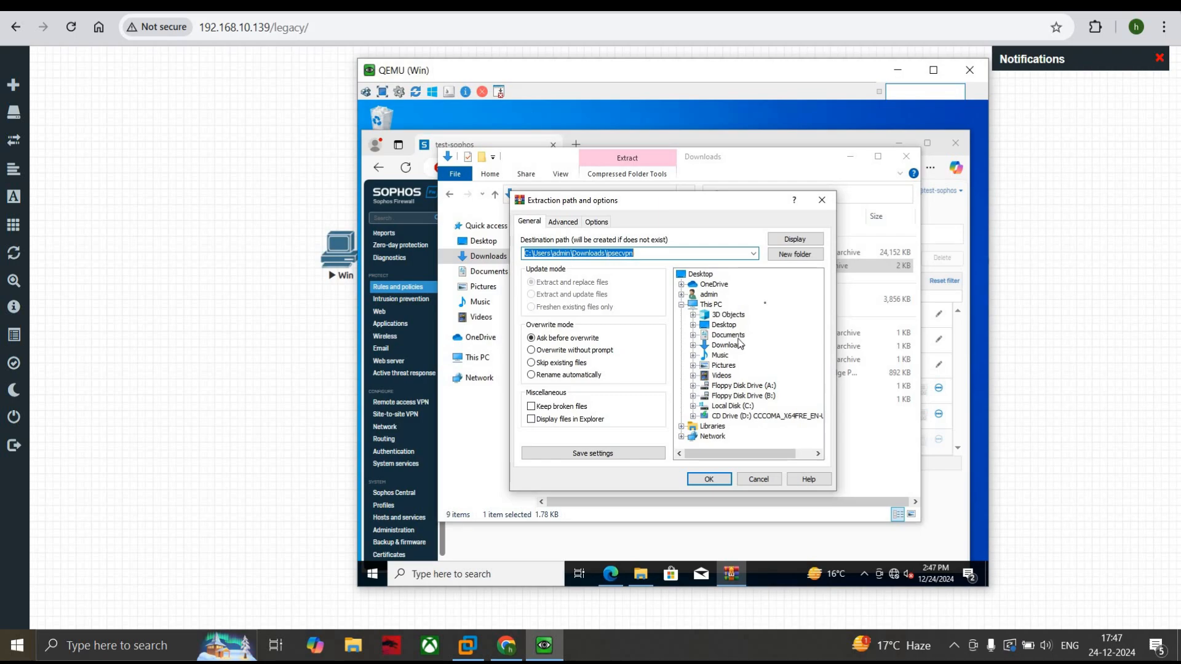
pyautogui.click(740, 343)
pyautogui.click(794, 254)
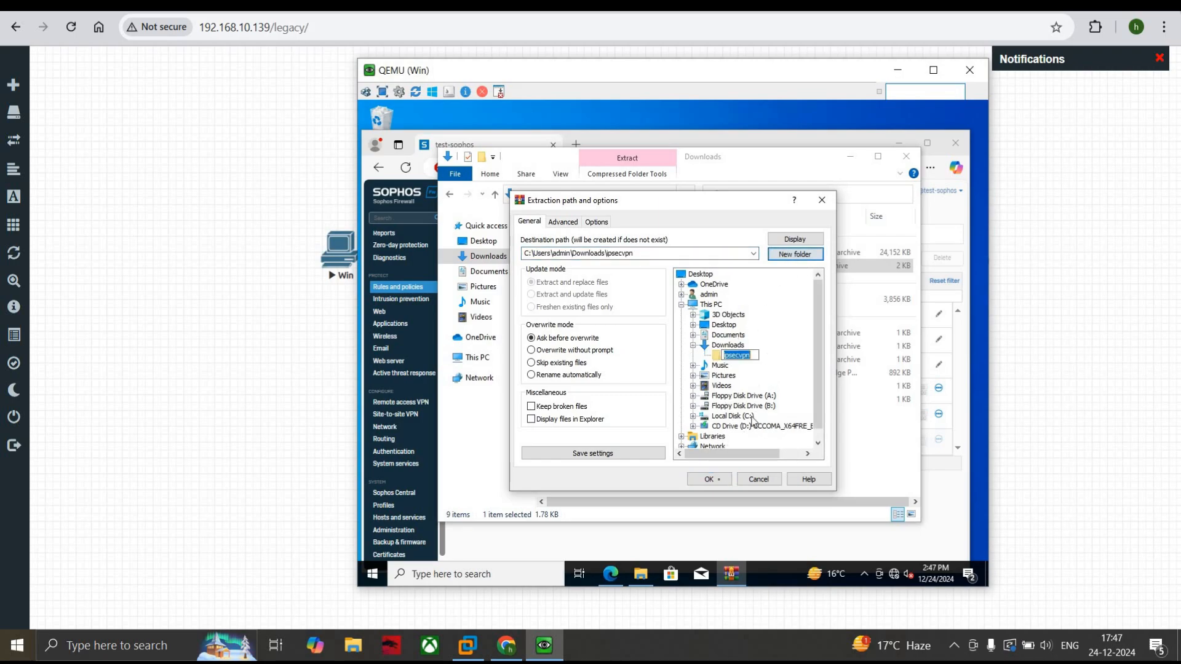
pyautogui.click(720, 480)
# Step: Extract the sophosconnect_installer archive into a new sophosconnect_installer folder within Downloads
pyautogui.rightClick(587, 252)
pyautogui.click(618, 291)
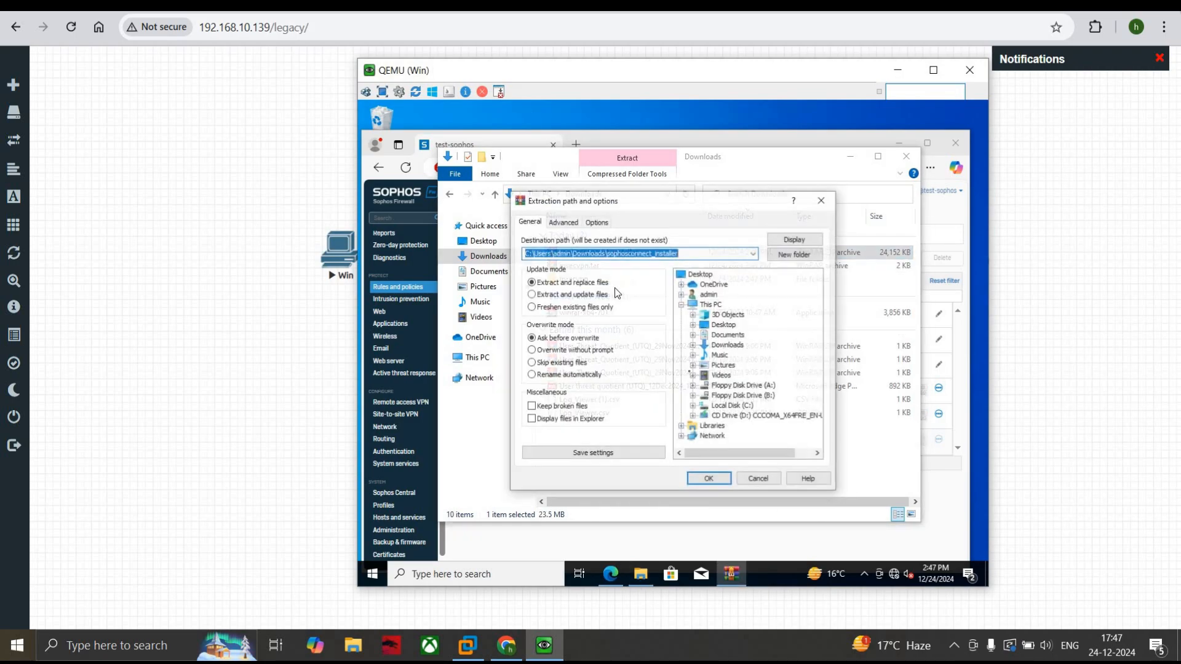
pyautogui.click(726, 345)
pyautogui.click(795, 254)
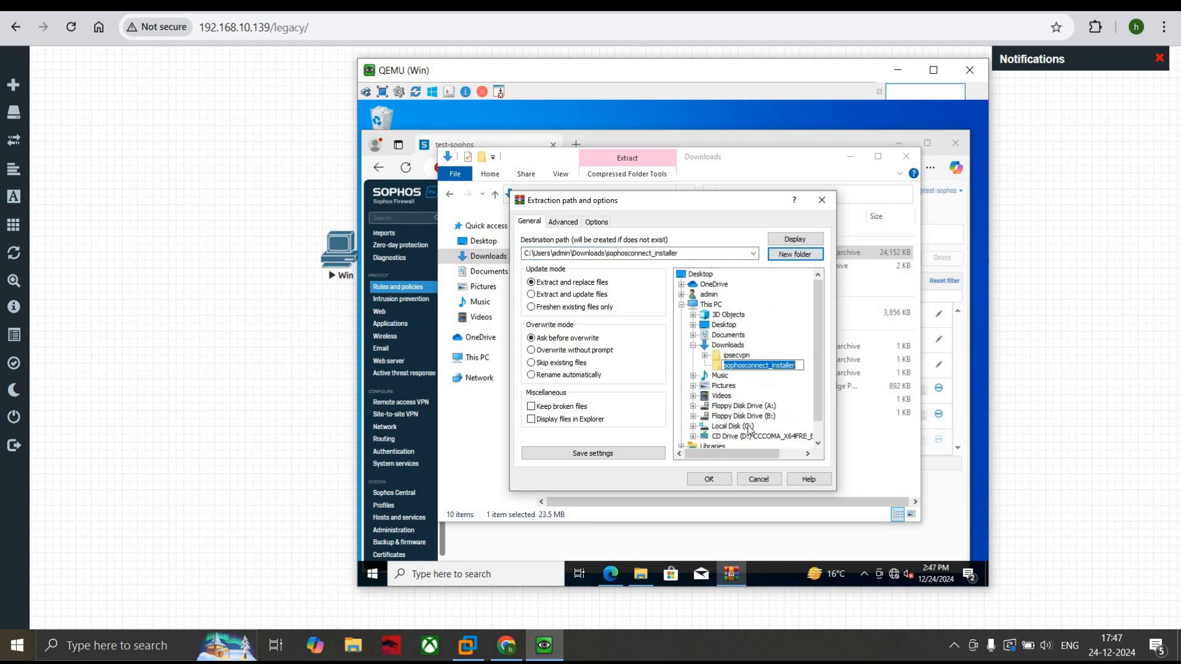
pyautogui.click(709, 479)
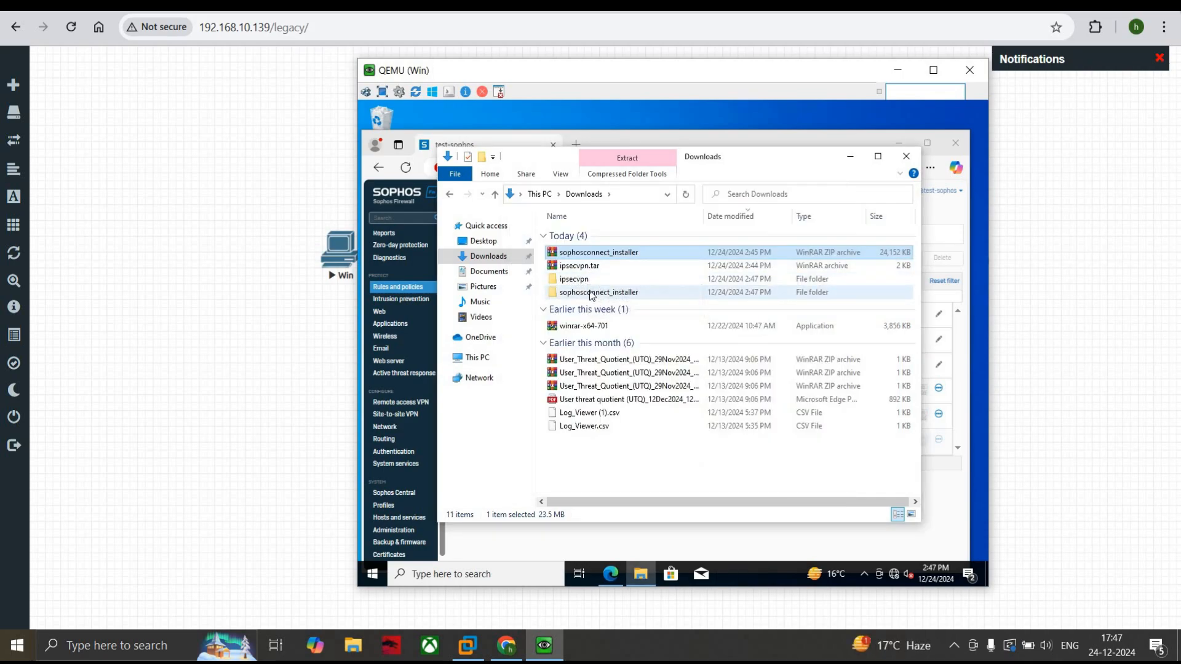
# Step: Examine the files in the extracted sophosconnect_installer folder and in the tmp folder of ipsecvpn
pyautogui.doubleClick(583, 292)
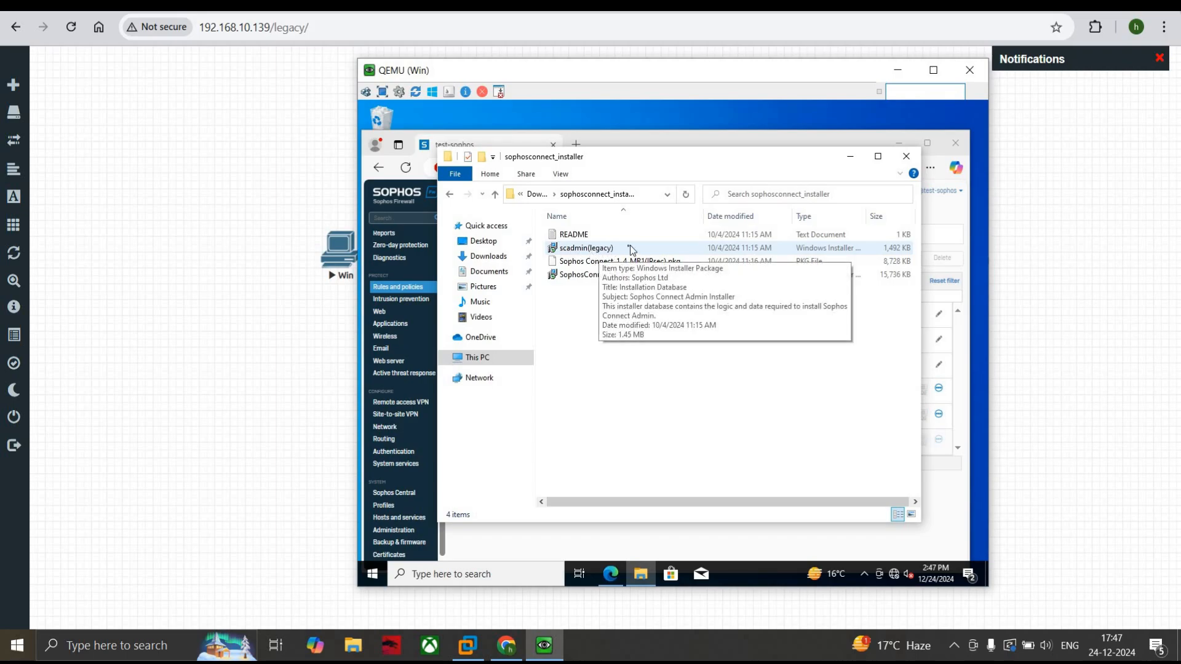
pyautogui.click(907, 157)
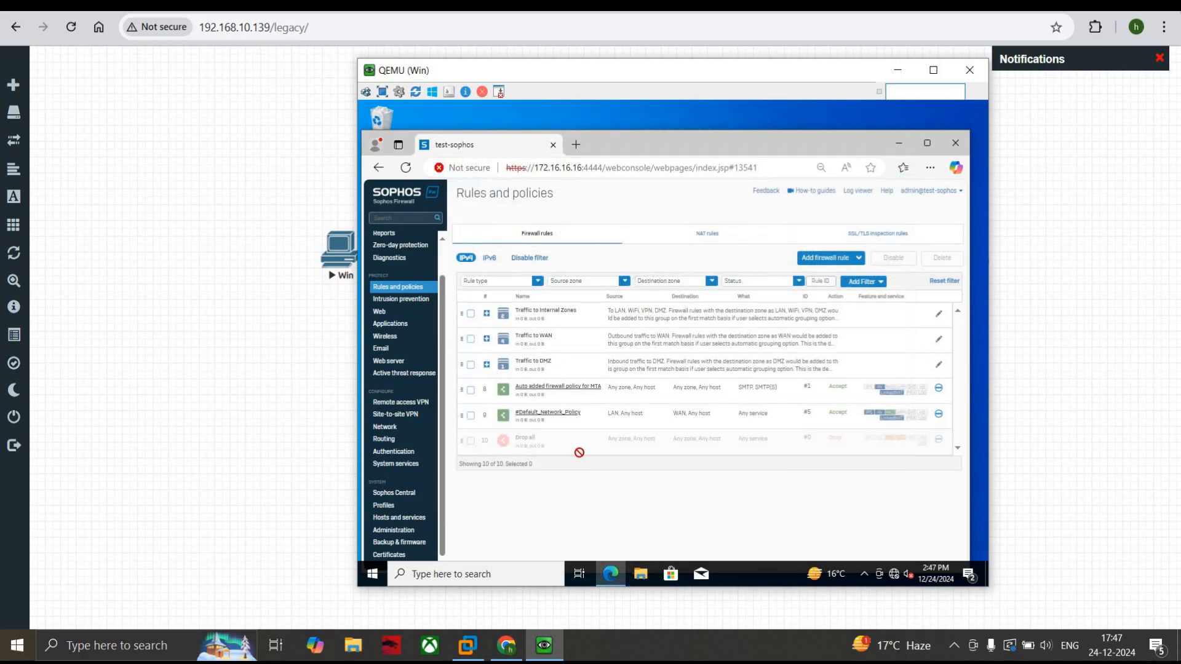
pyautogui.click(639, 574)
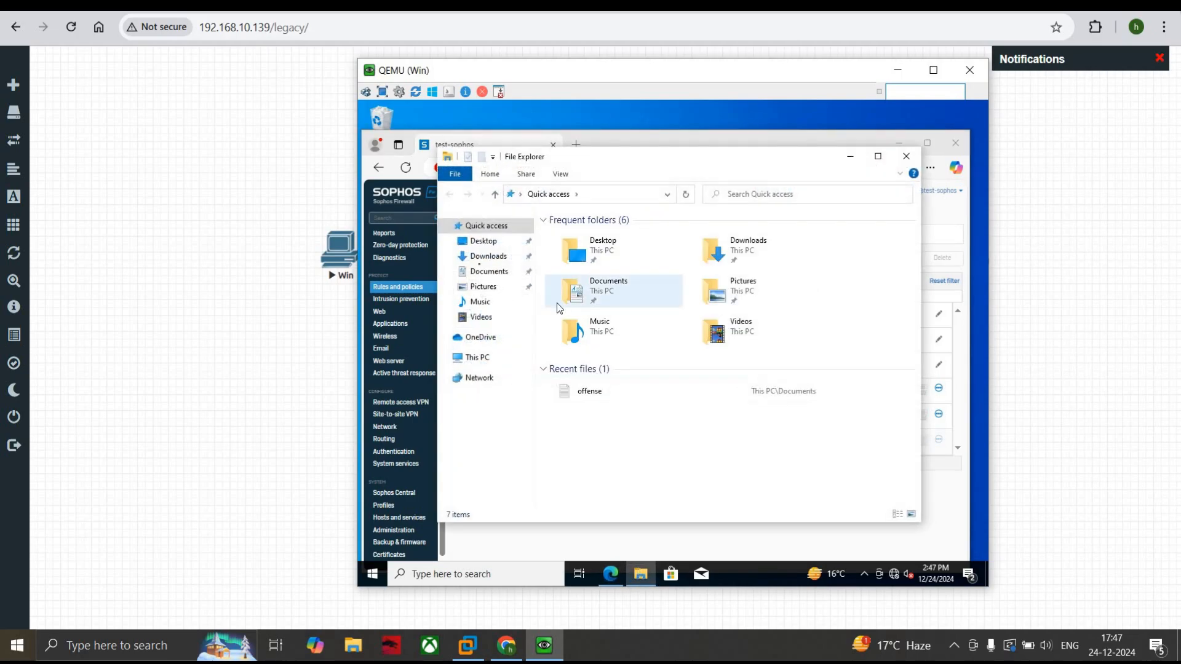
pyautogui.click(486, 257)
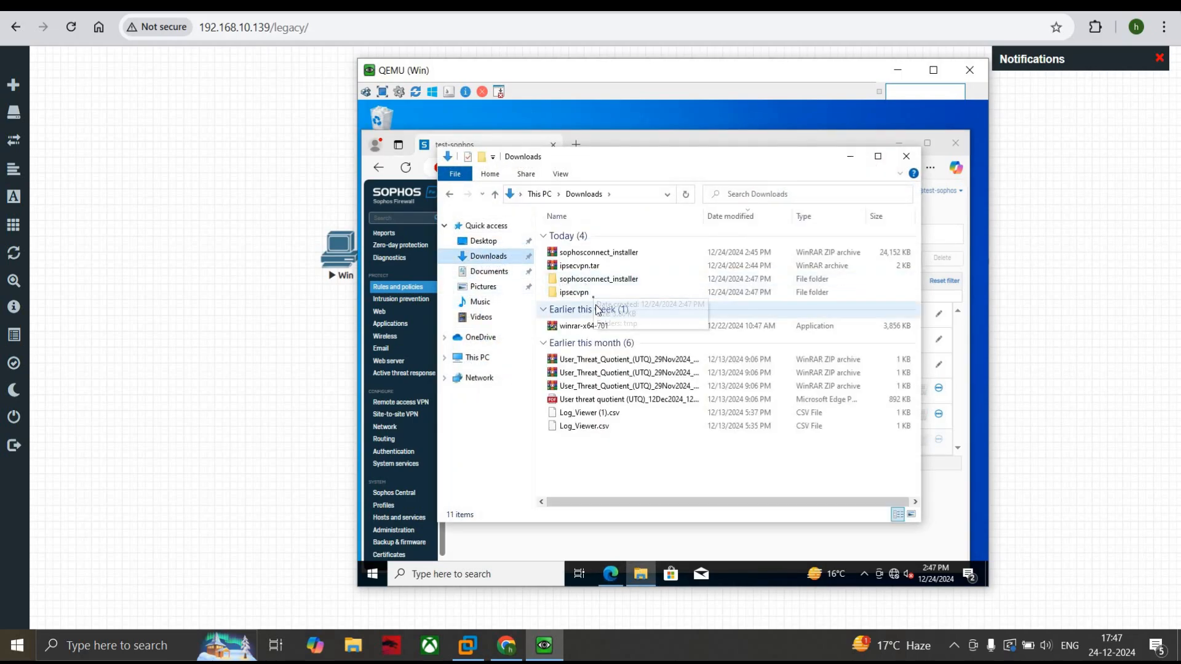
pyautogui.doubleClick(593, 294)
pyautogui.doubleClick(582, 235)
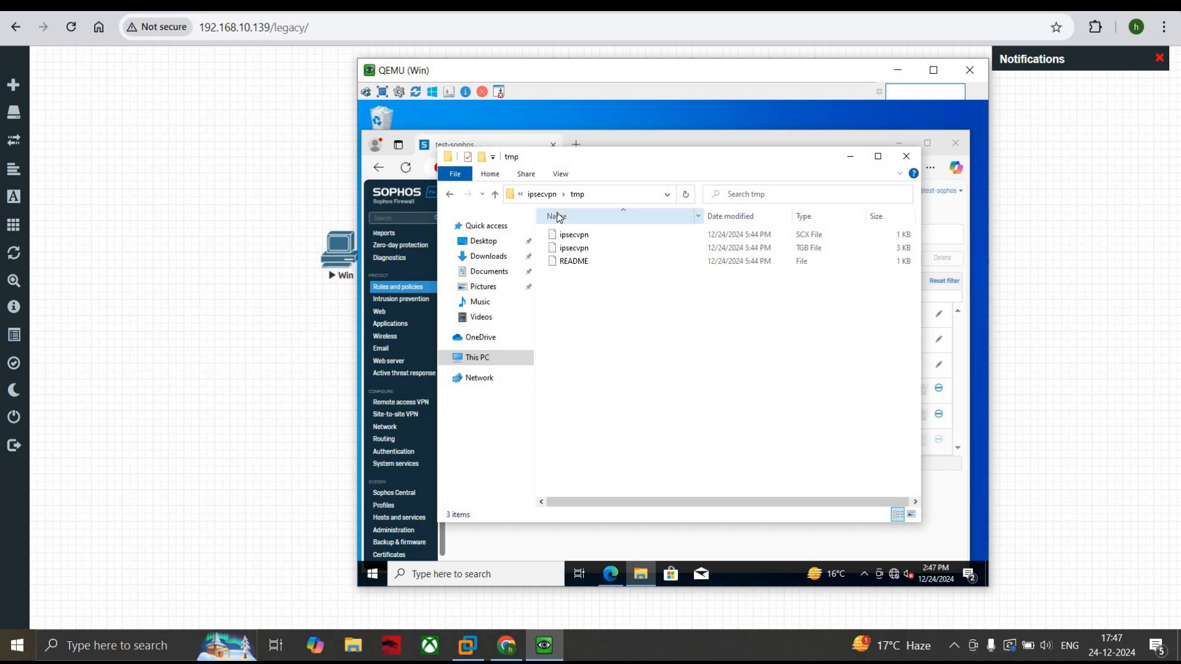
pyautogui.click(906, 156)
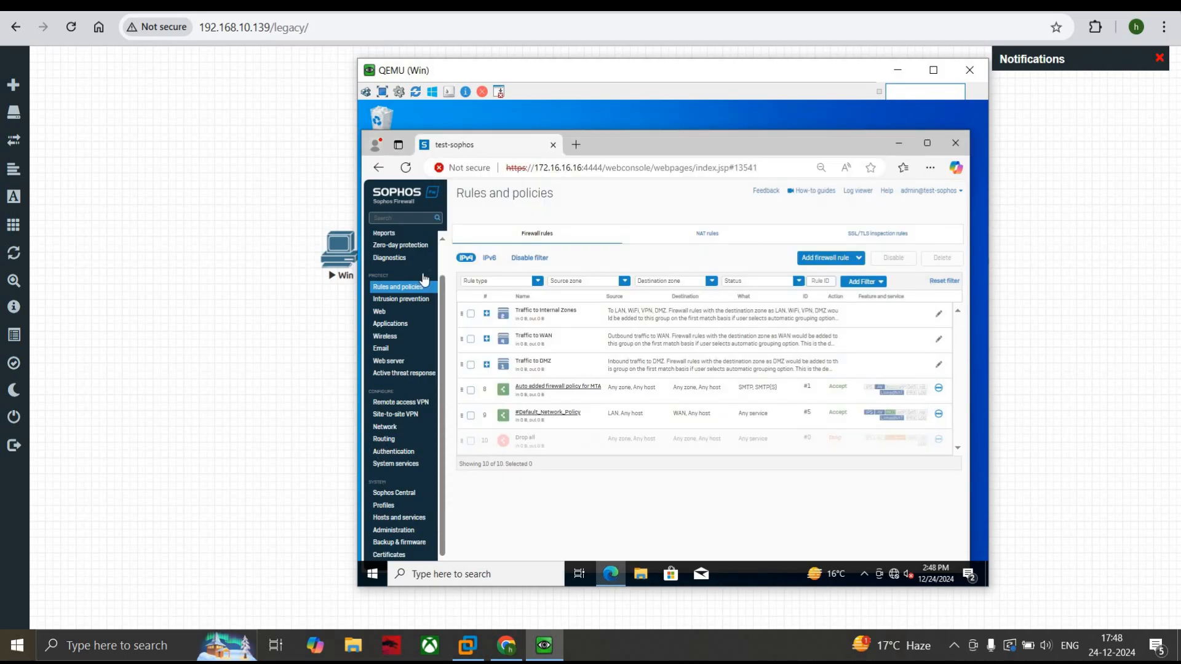
# Step: Review the extracted client folders in Downloads alongside the lab topology
pyautogui.click(898, 70)
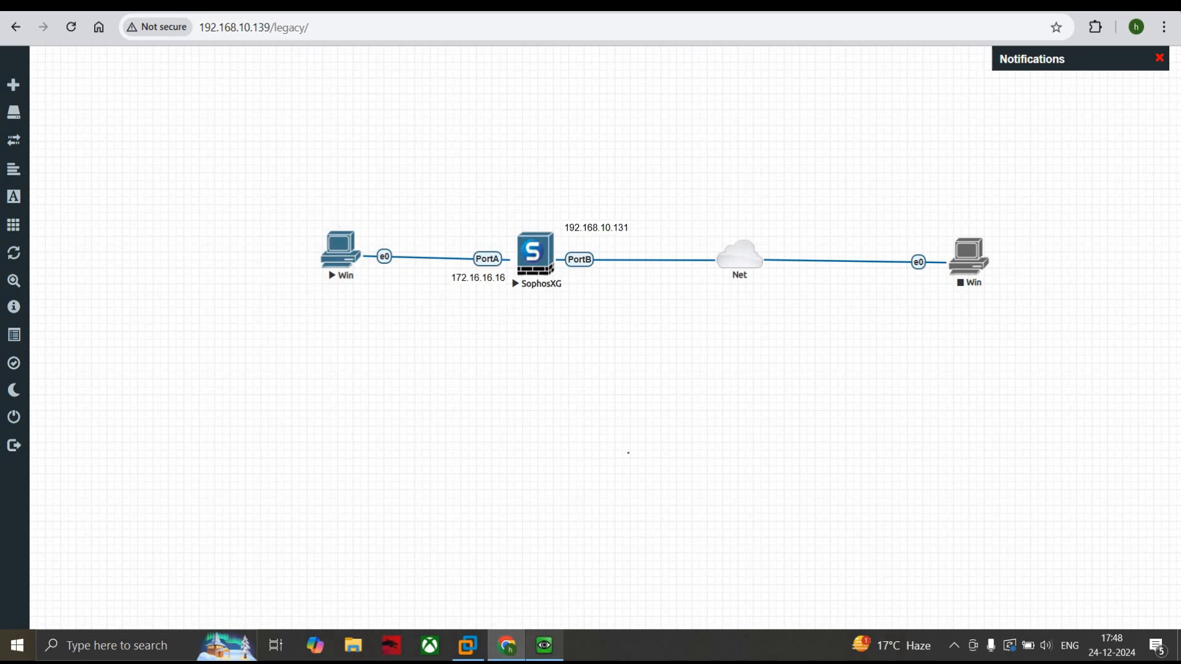
pyautogui.click(545, 646)
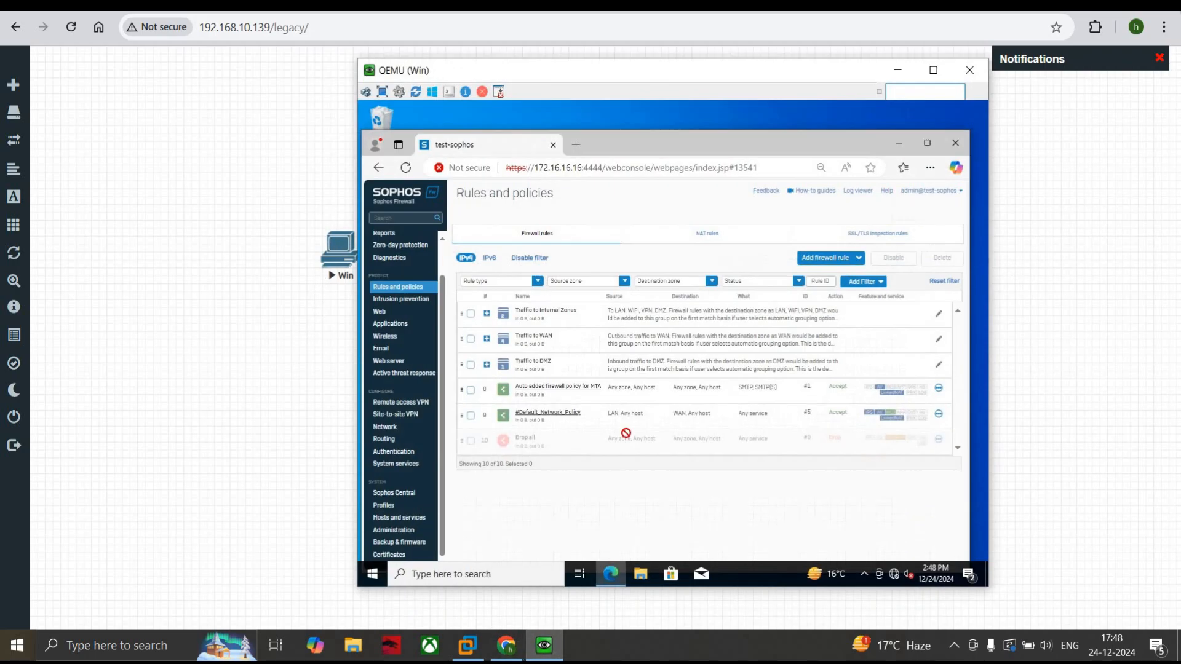
pyautogui.click(639, 576)
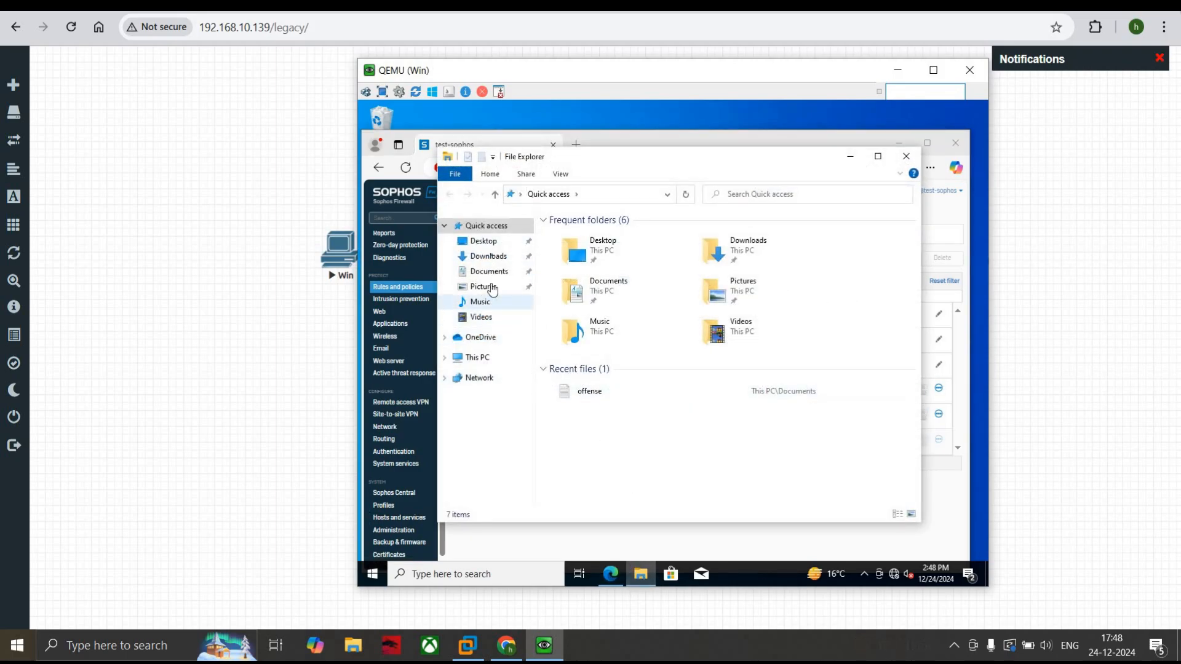
pyautogui.click(491, 256)
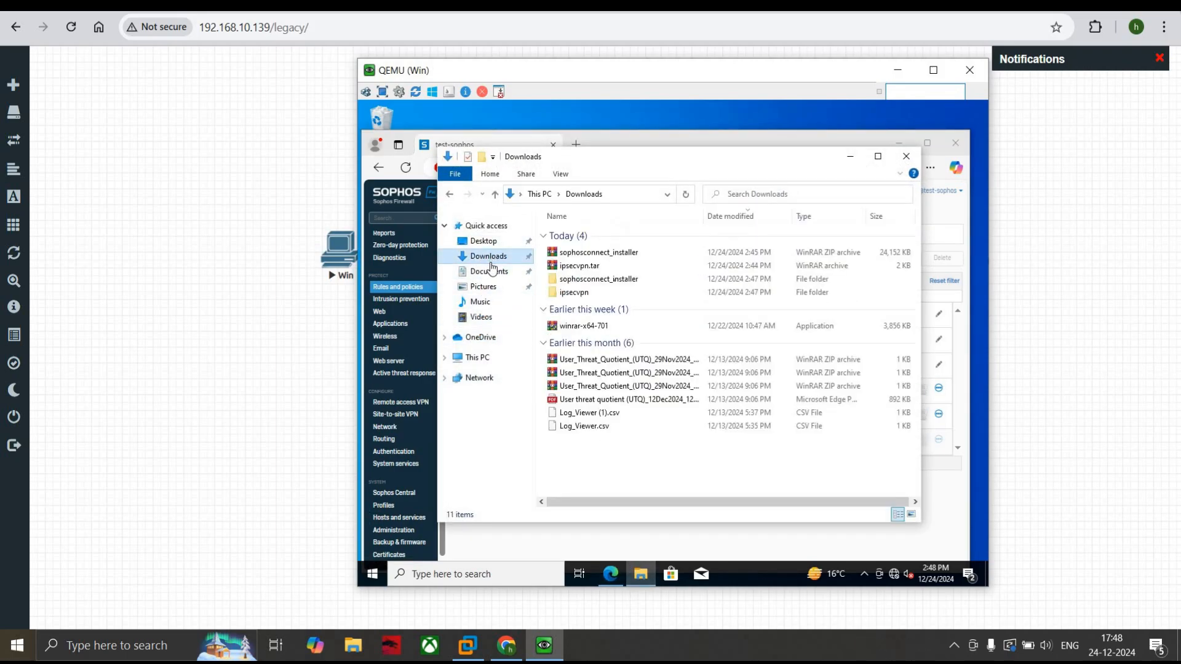
pyautogui.click(572, 281)
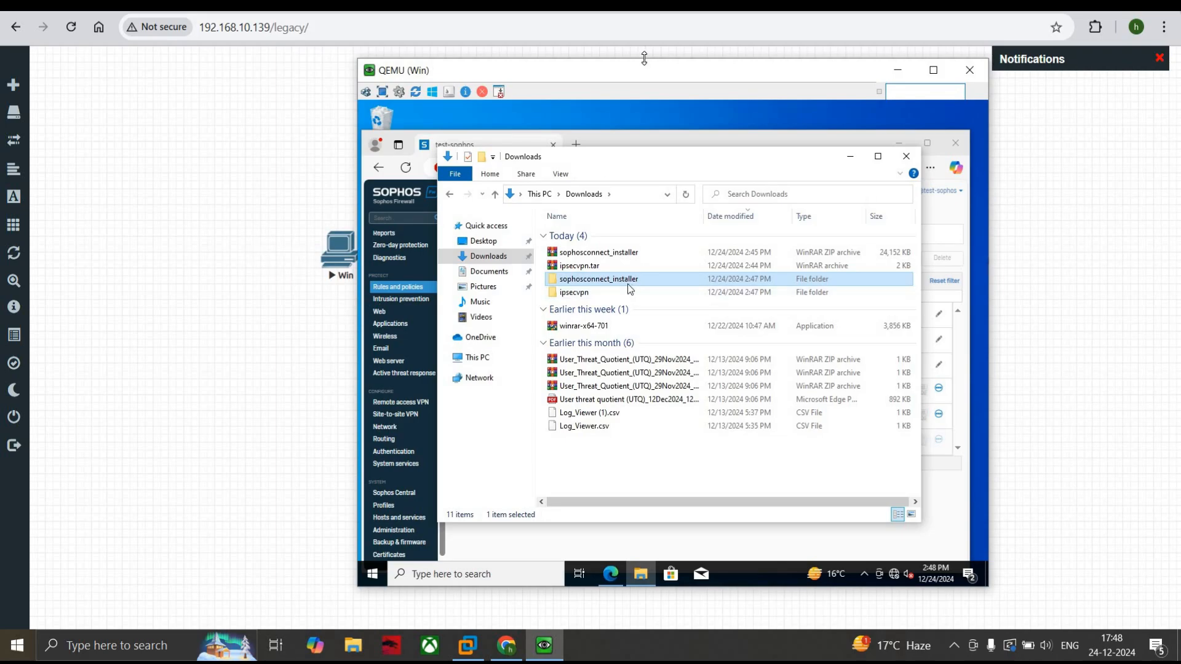
pyautogui.moveTo(655, 71); pyautogui.dragTo(585, 340)
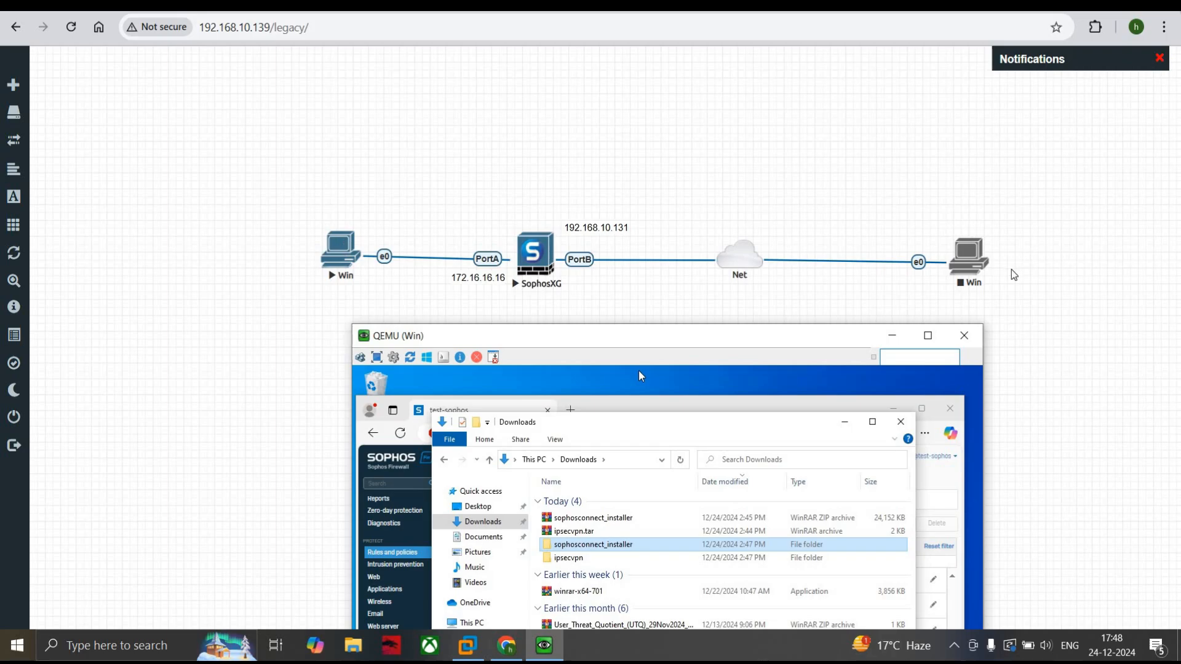
pyautogui.moveTo(770, 346); pyautogui.dragTo(768, 418)
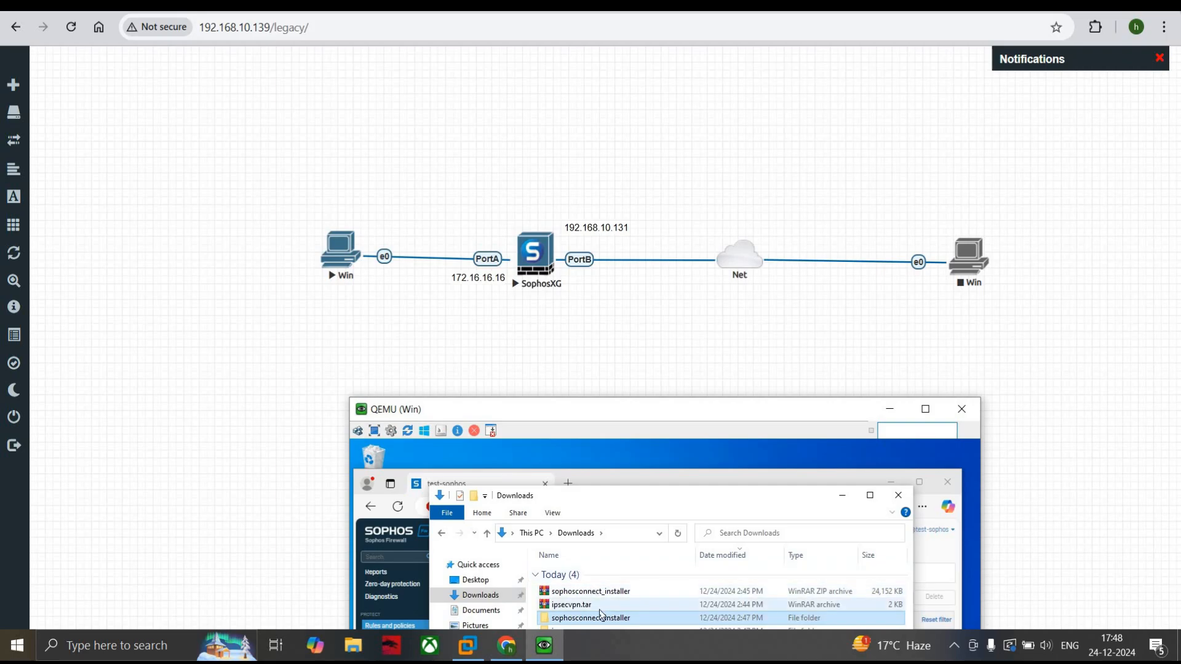
# Step: Stop the running Win and SophosXG nodes and delete the links from Win to SophosXG and from Net to the other Win
pyautogui.rightClick(347, 251)
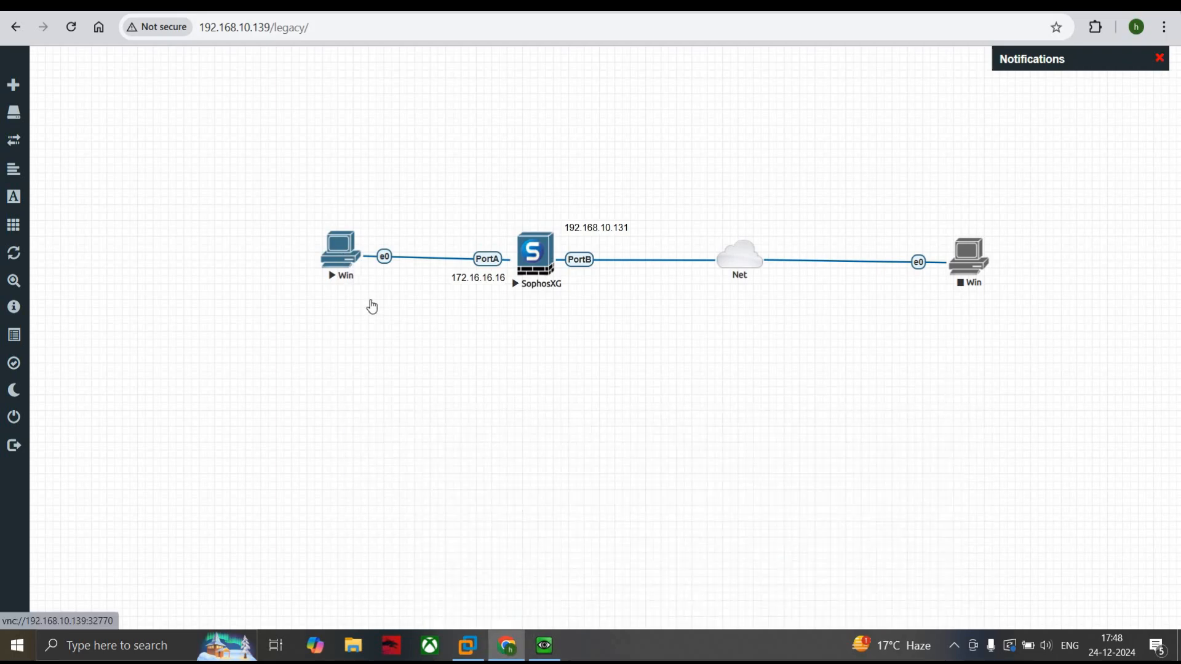
pyautogui.click(393, 281)
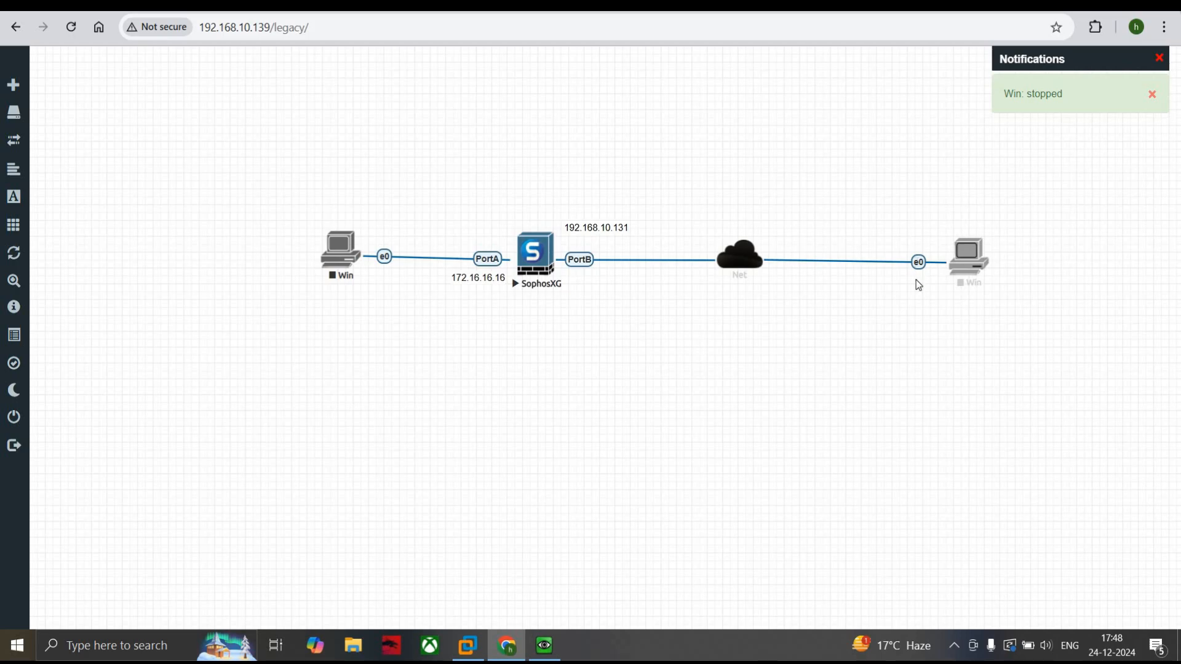
pyautogui.rightClick(915, 262)
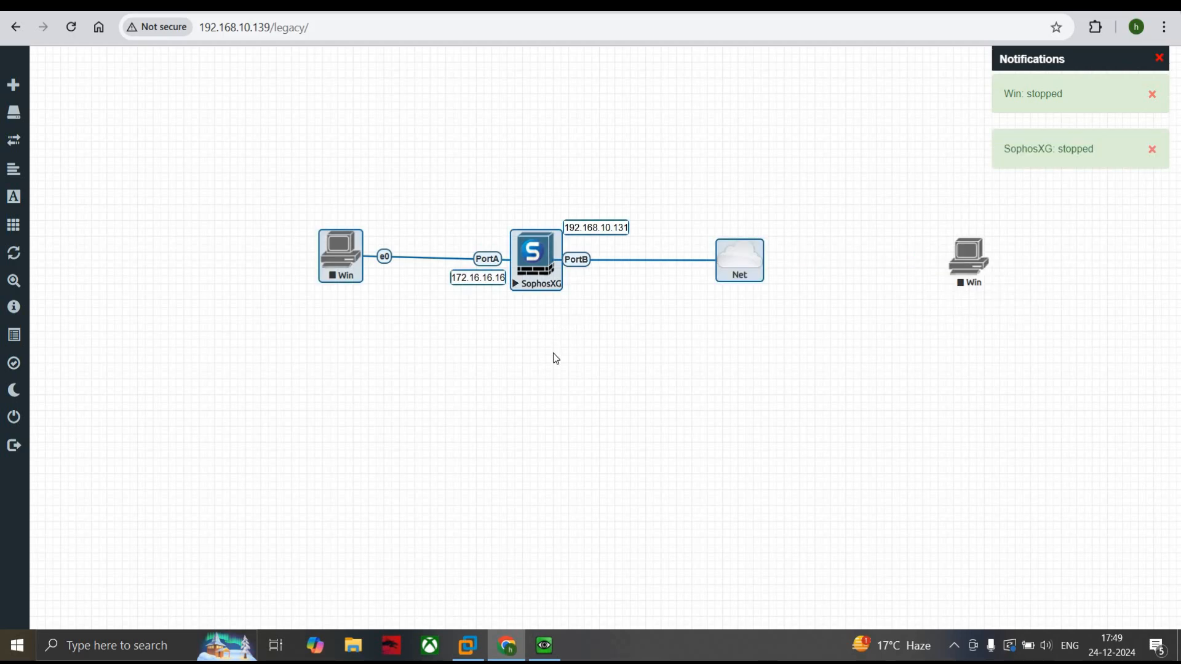
pyautogui.rightClick(395, 257)
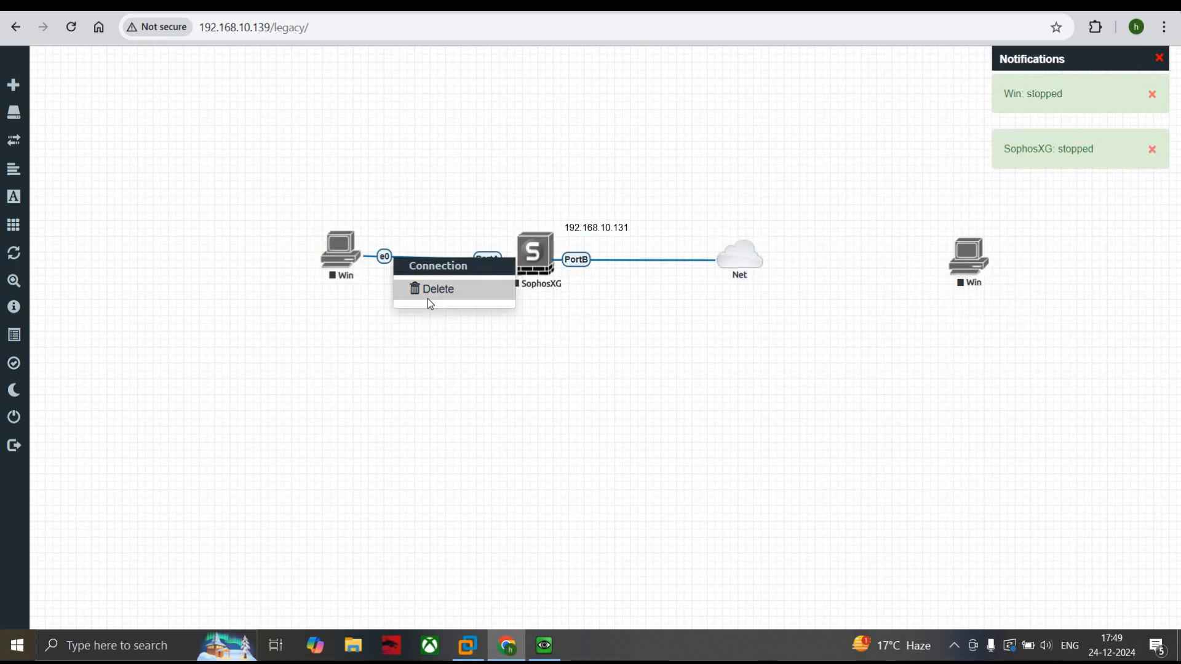
pyautogui.click(427, 297)
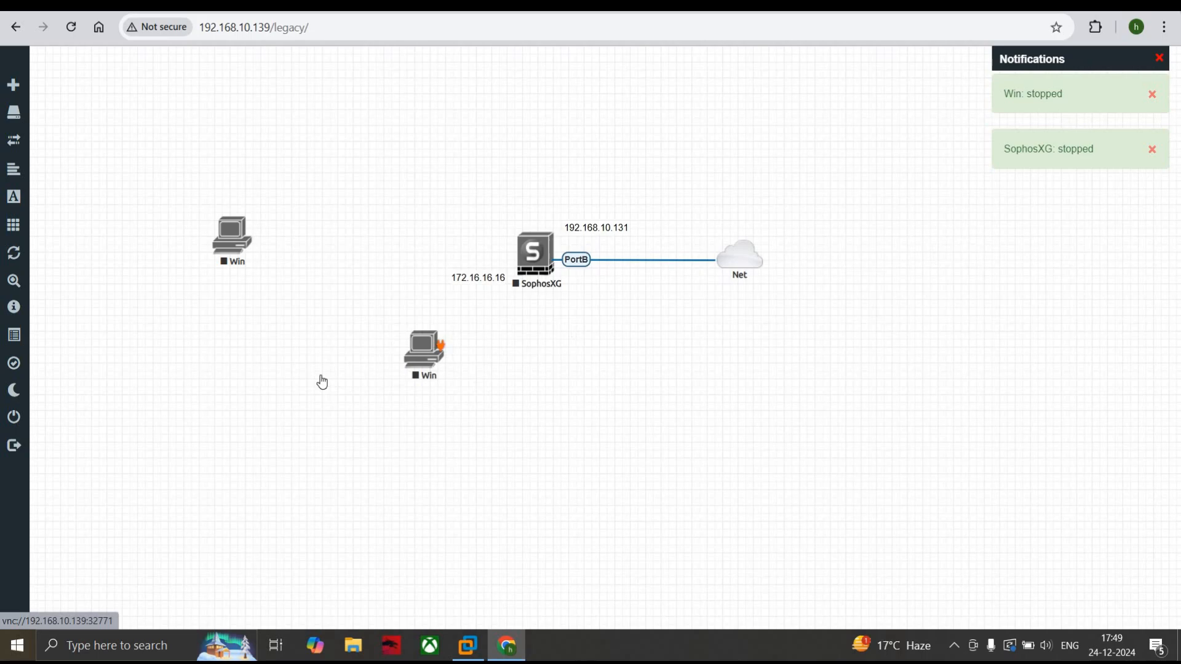
# Step: Connect the second Win node's e0 interface to PortA of SophosXG and start both nodes
pyautogui.moveTo(429, 357); pyautogui.dragTo(534, 258)
pyautogui.click(621, 485)
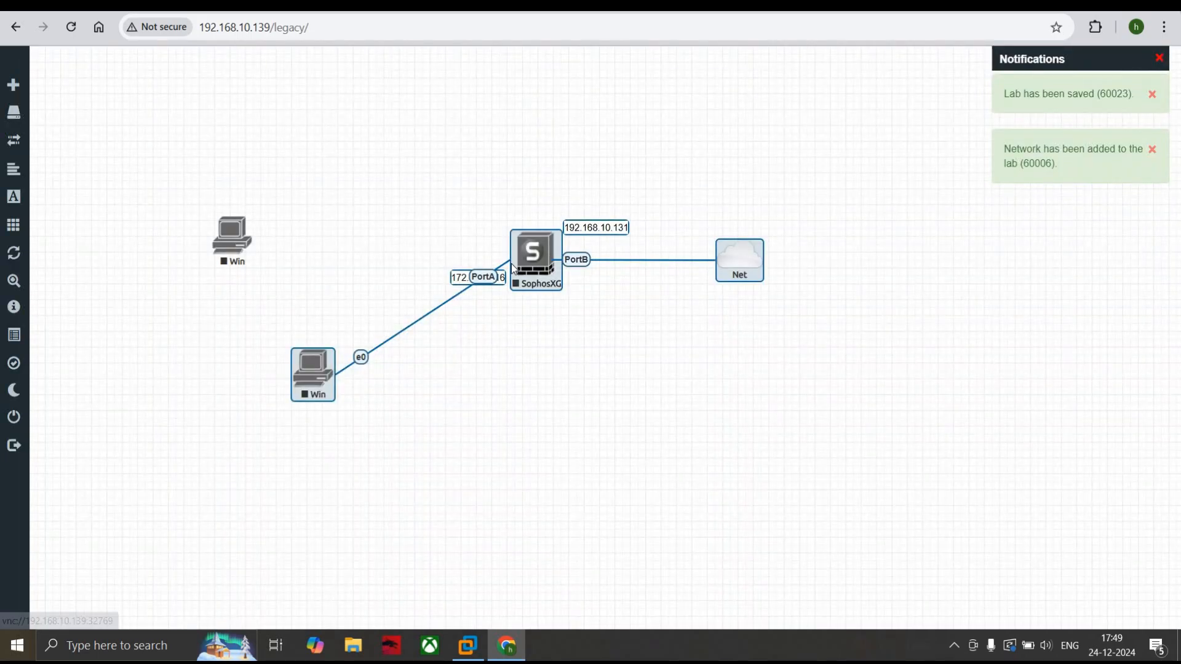
pyautogui.rightClick(511, 263)
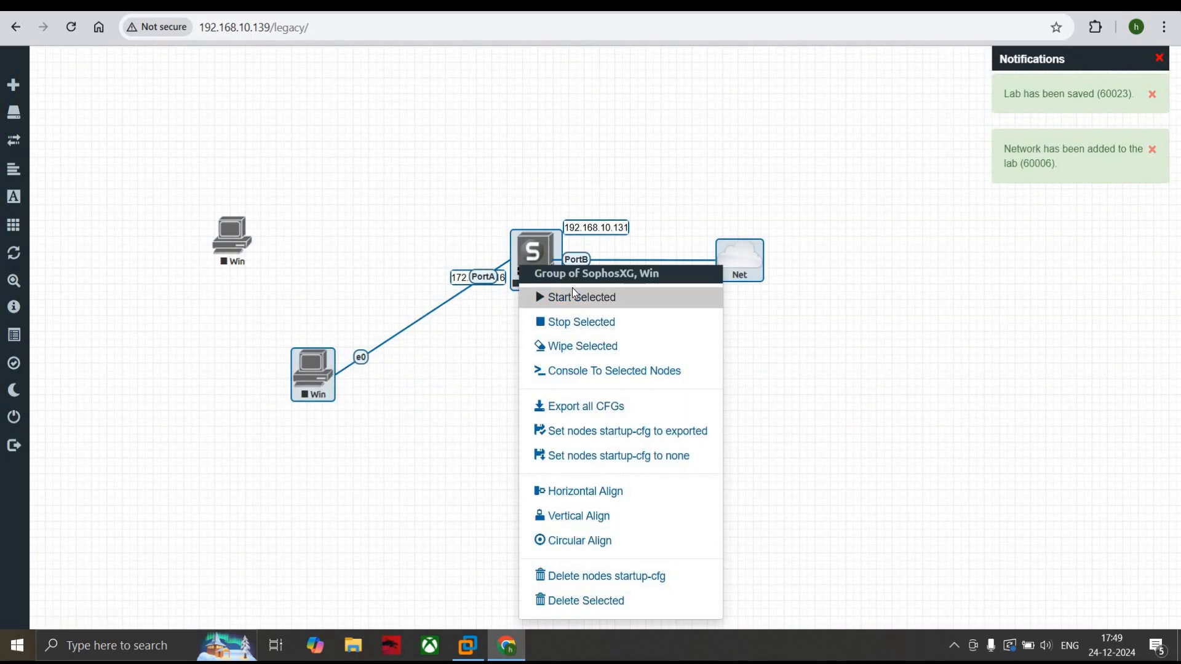
pyautogui.click(572, 290)
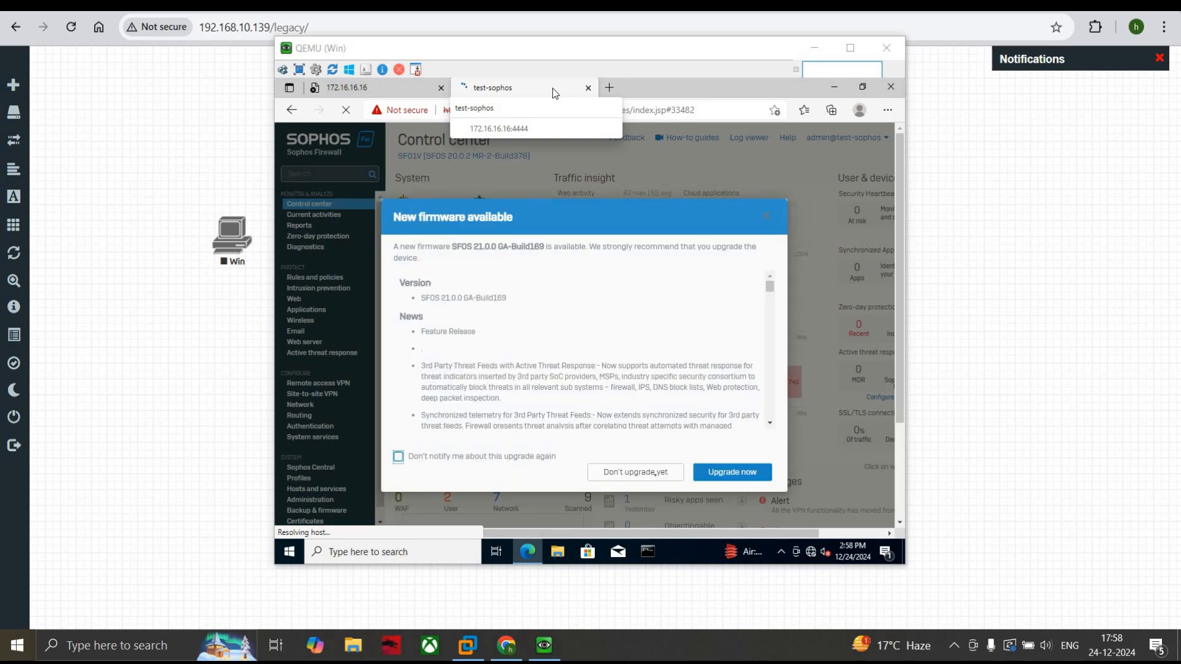
# Step: Postpone the firewall's upgrade to firmware SFOS 21.0.0 GA-Build169
pyautogui.click(656, 475)
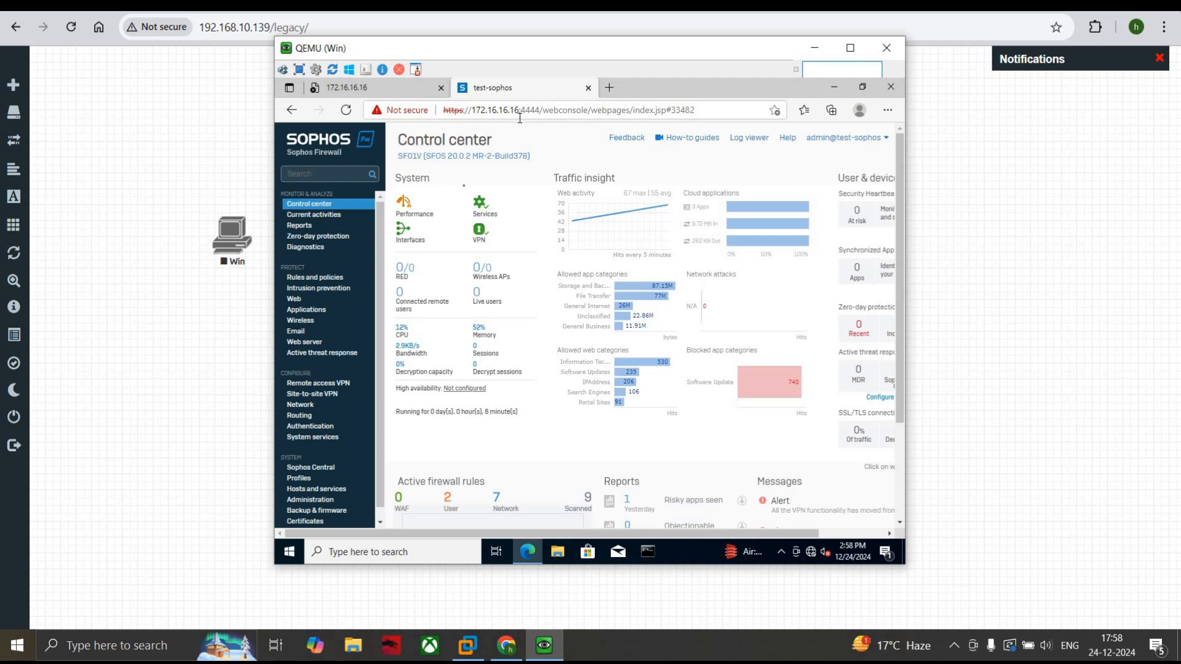
# Step: Export the IPsec remote access connection from the firewall and download the Sophos Connect client installer
pyautogui.click(346, 384)
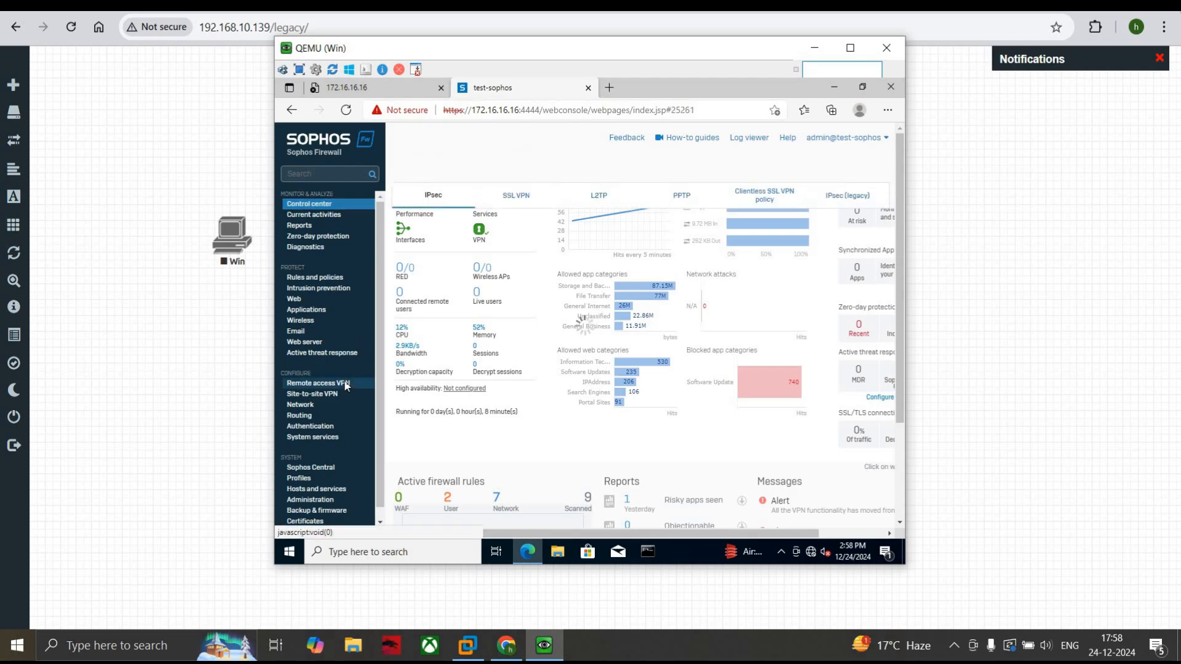
pyautogui.click(513, 518)
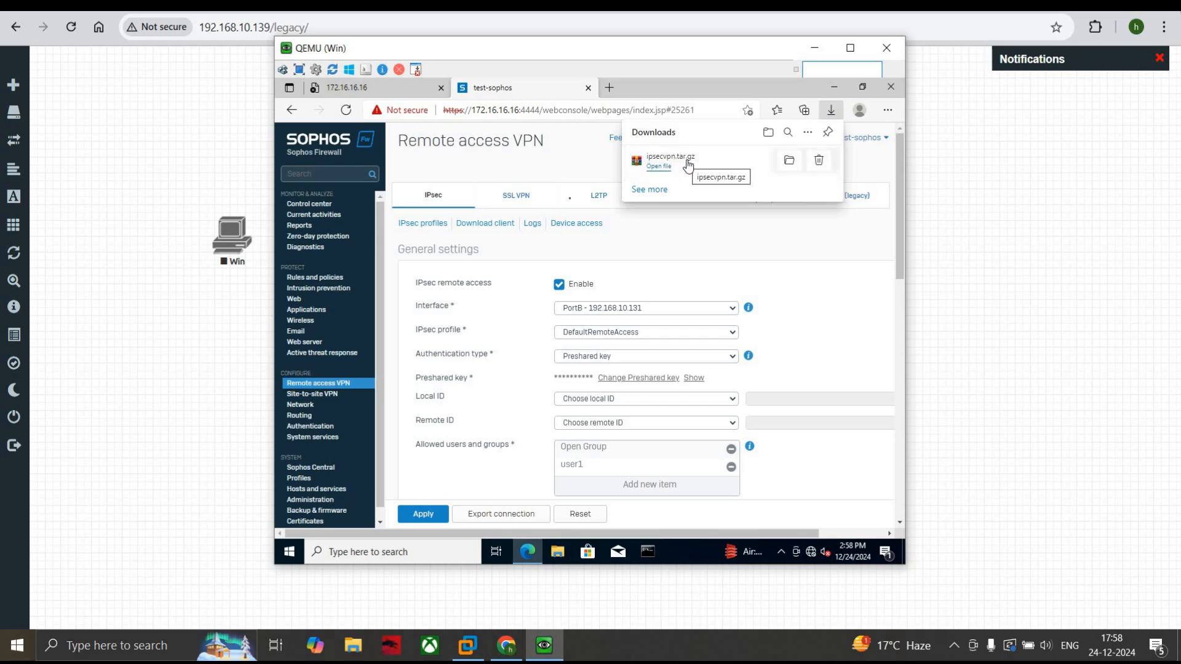
pyautogui.click(498, 225)
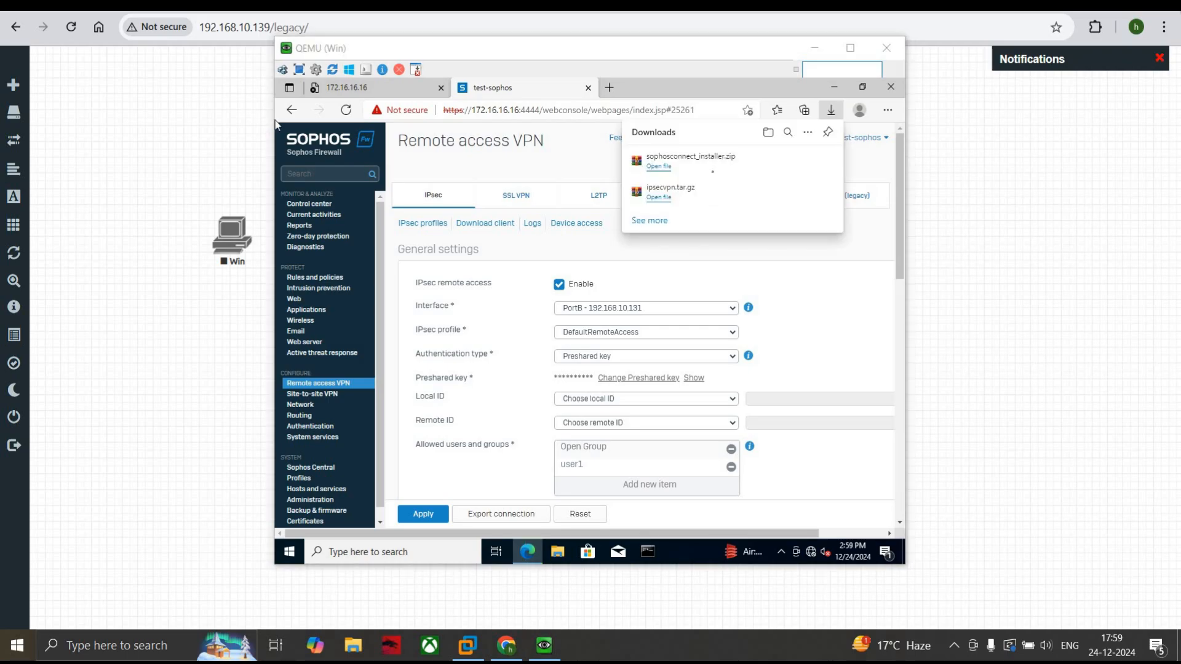
# Step: Extract the sophosconnect_installer archive into a new sophosconnect_installer folder inside Downloads
pyautogui.click(560, 552)
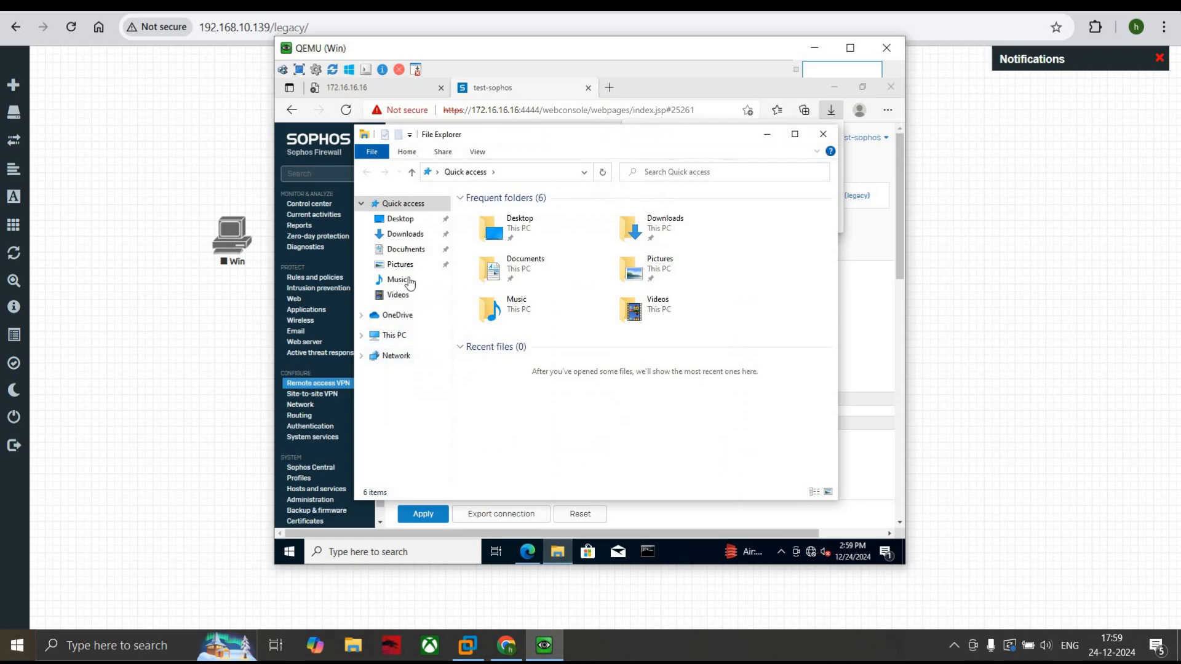
pyautogui.click(406, 234)
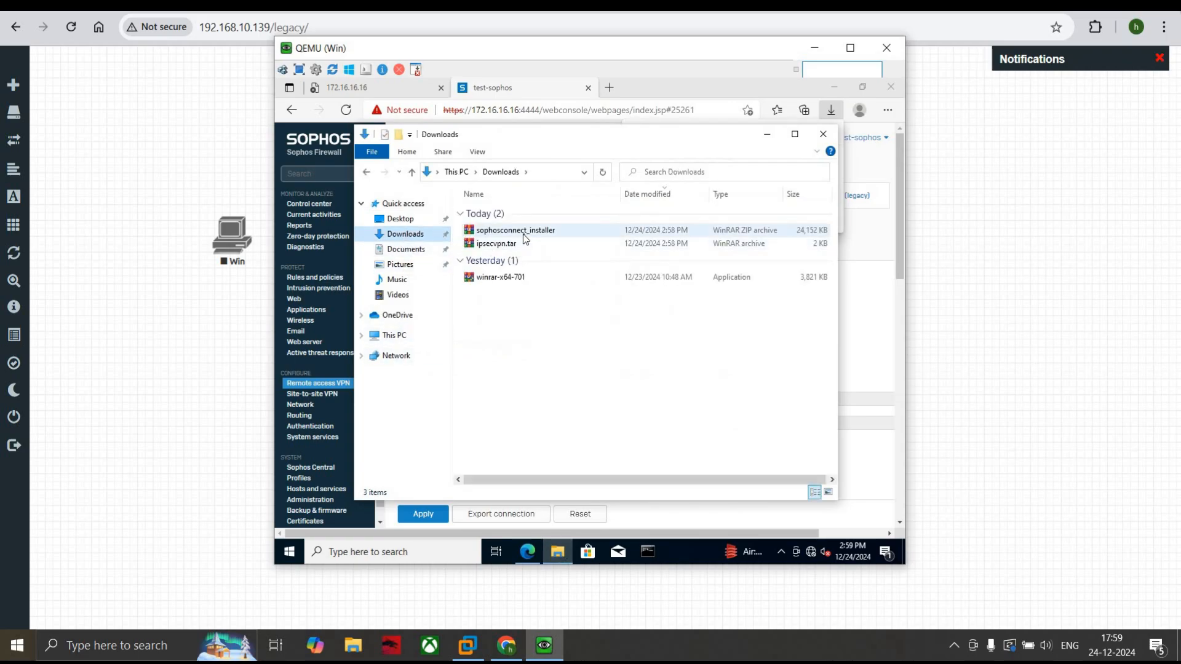
pyautogui.rightClick(524, 232)
pyautogui.click(548, 271)
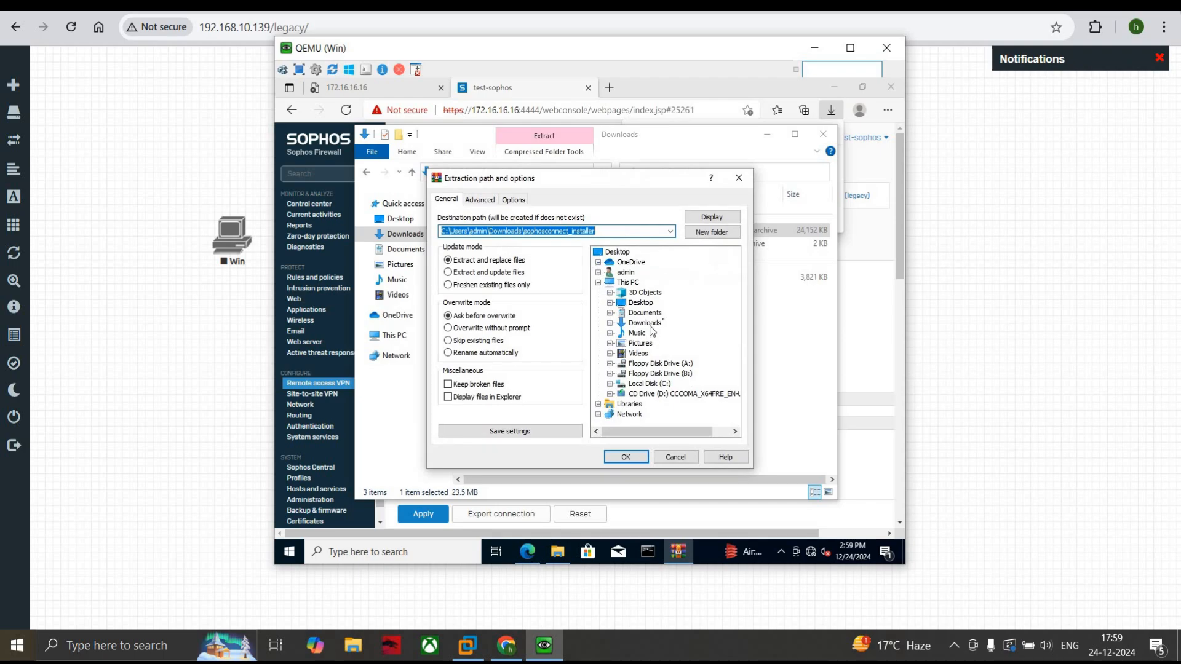
pyautogui.click(644, 323)
pyautogui.click(711, 232)
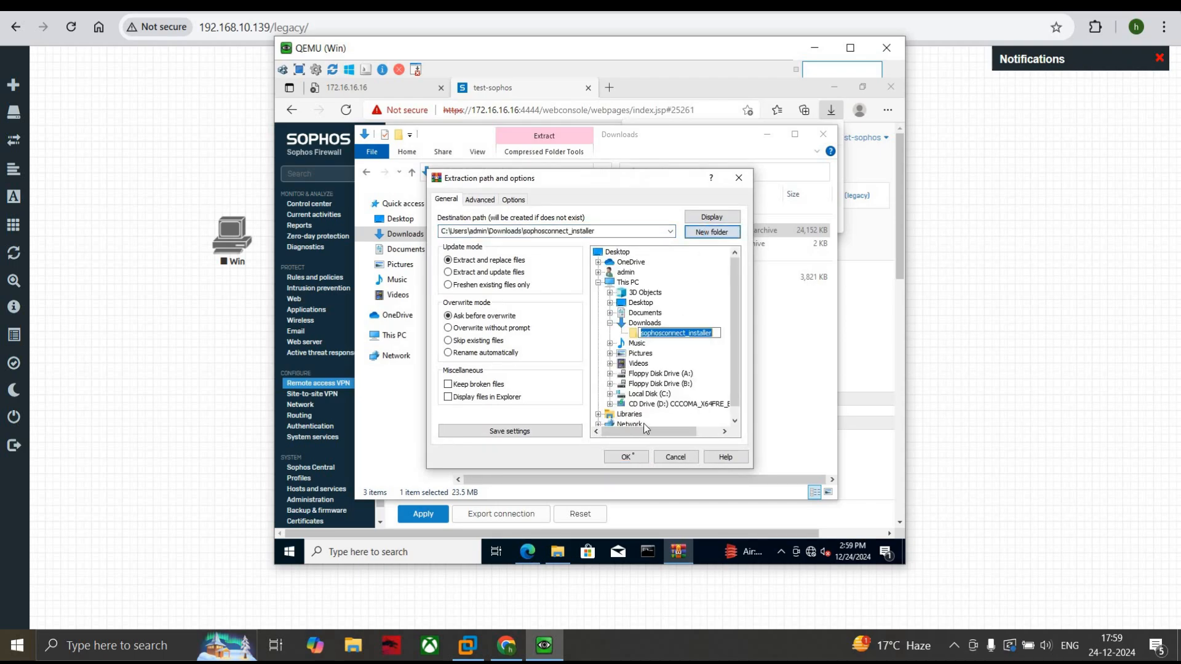
pyautogui.click(628, 456)
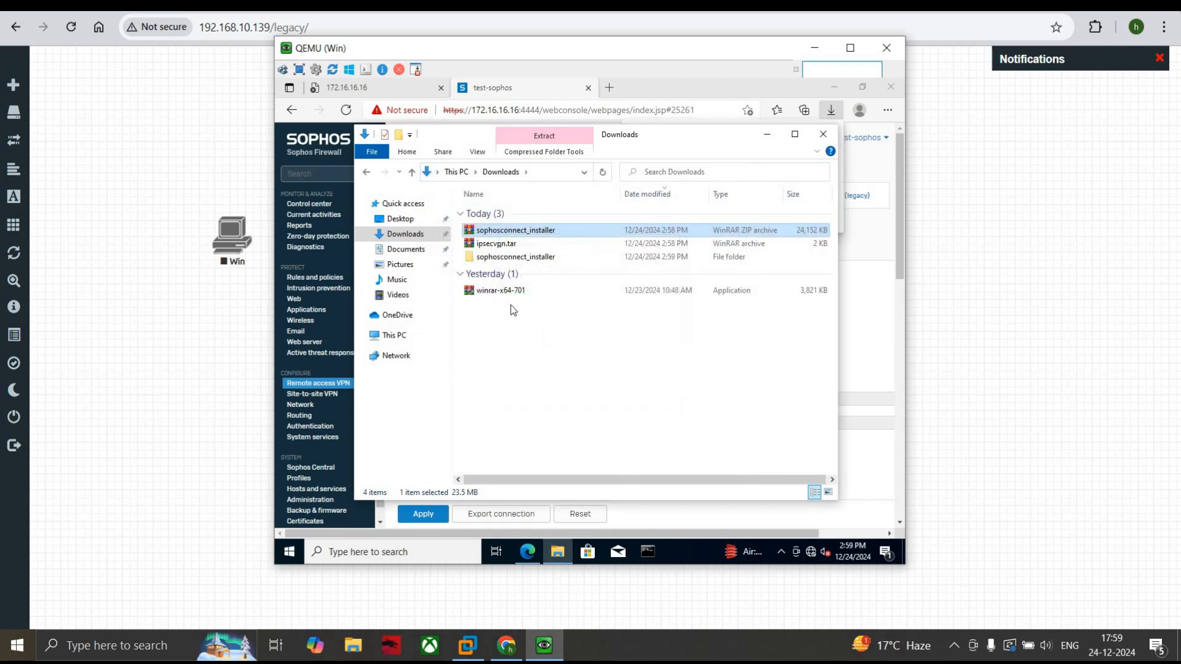
# Step: Extract the ipsecvpn.tar archive into a new ipsecvpn folder inside Downloads
pyautogui.rightClick(499, 245)
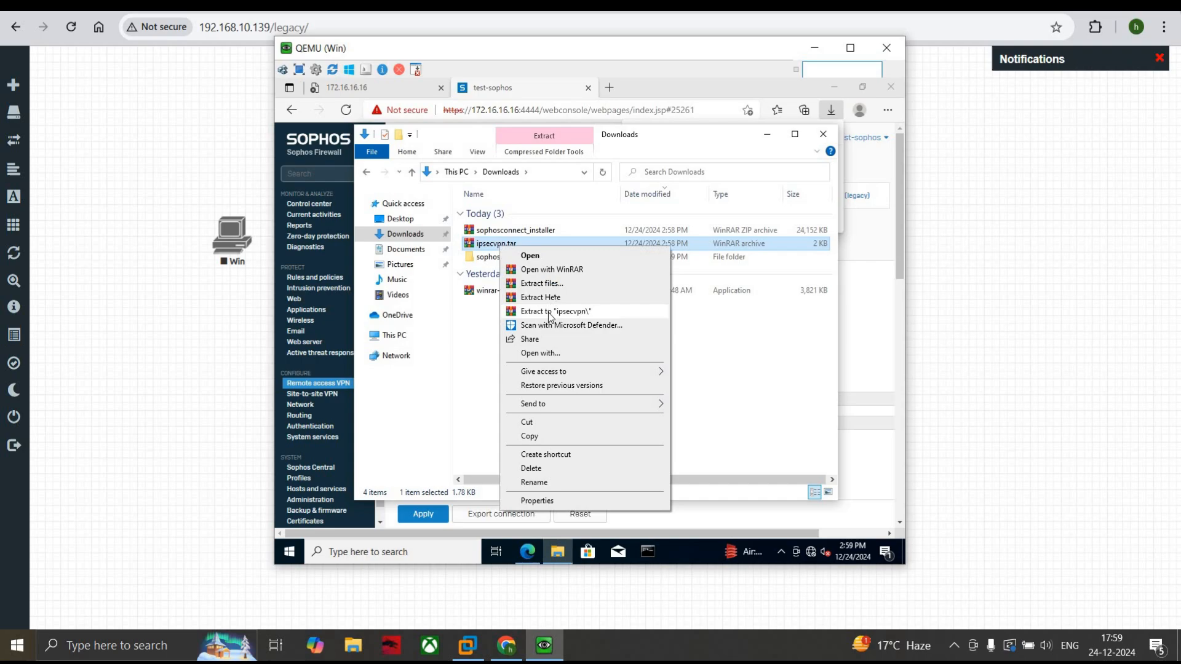
pyautogui.click(541, 284)
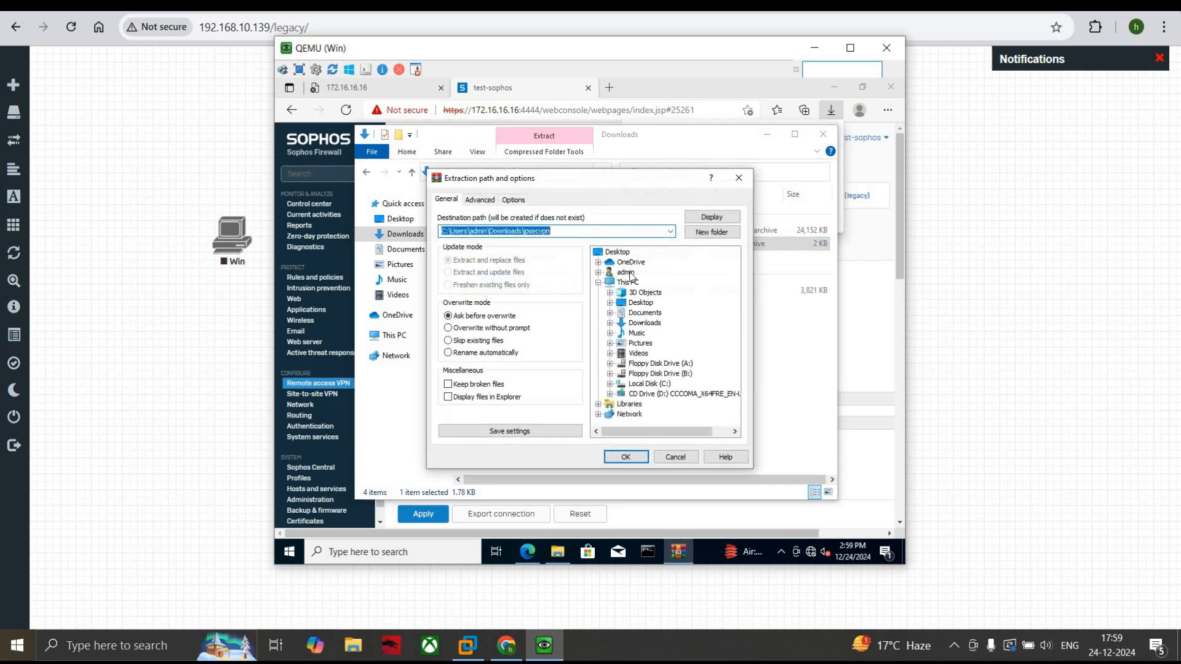
pyautogui.click(645, 324)
pyautogui.click(712, 232)
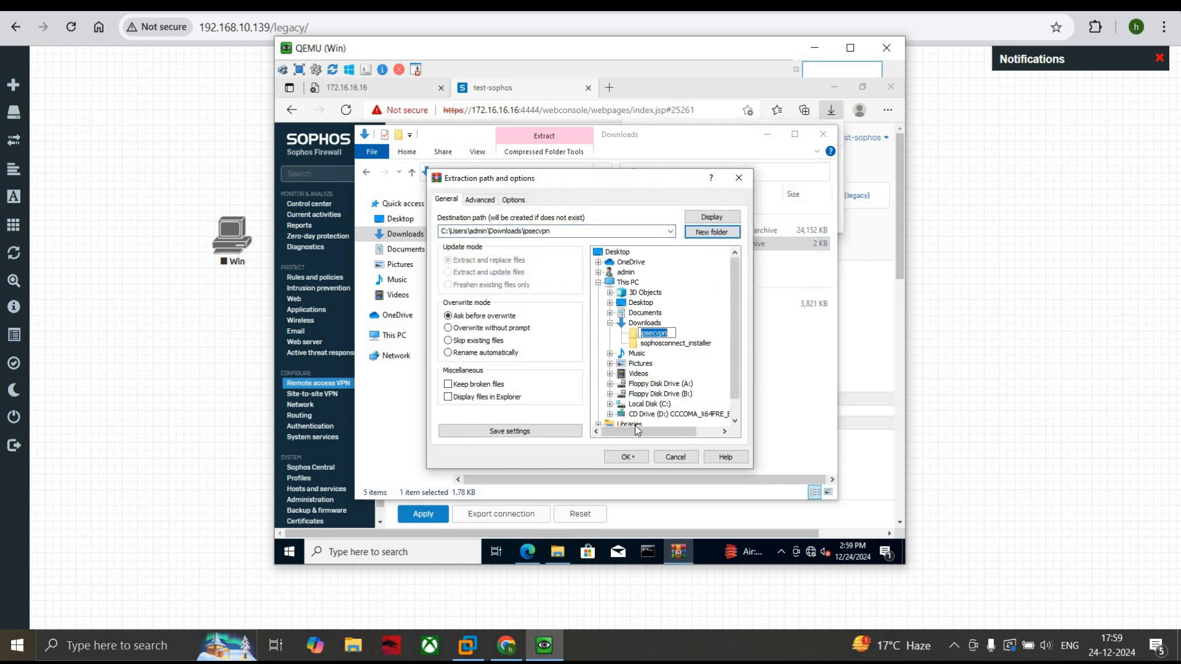
pyautogui.click(626, 456)
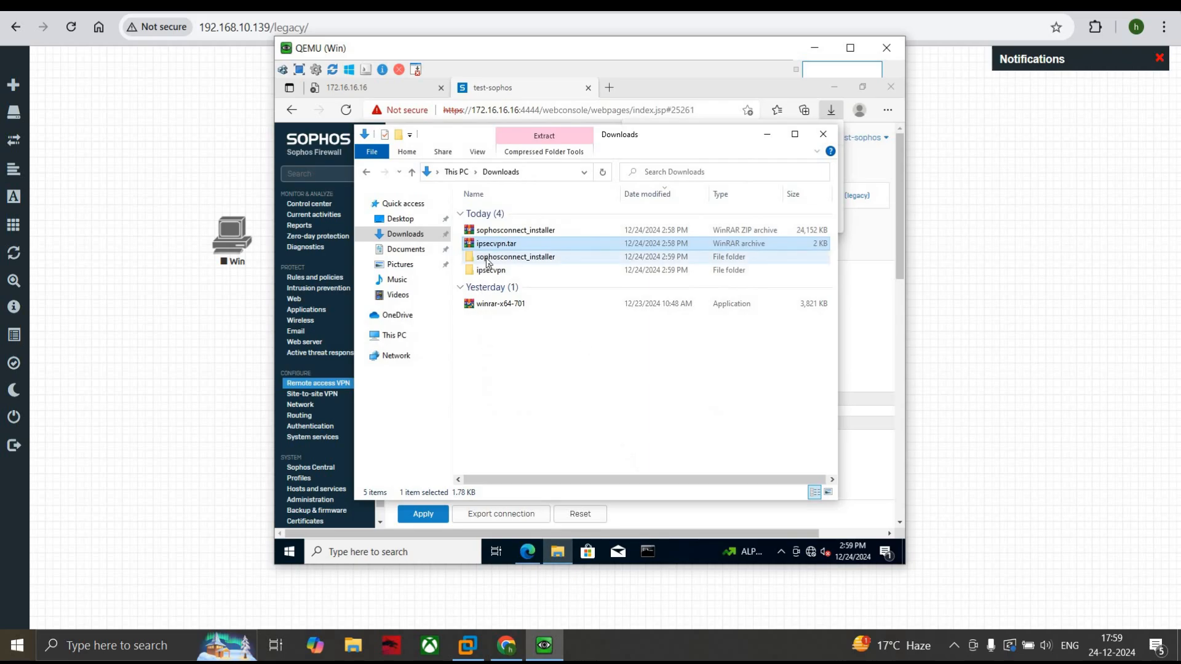
# Step: Close the virtual machine's open windows and its console, and stop the running SophosXG and Win nodes
pyautogui.click(823, 134)
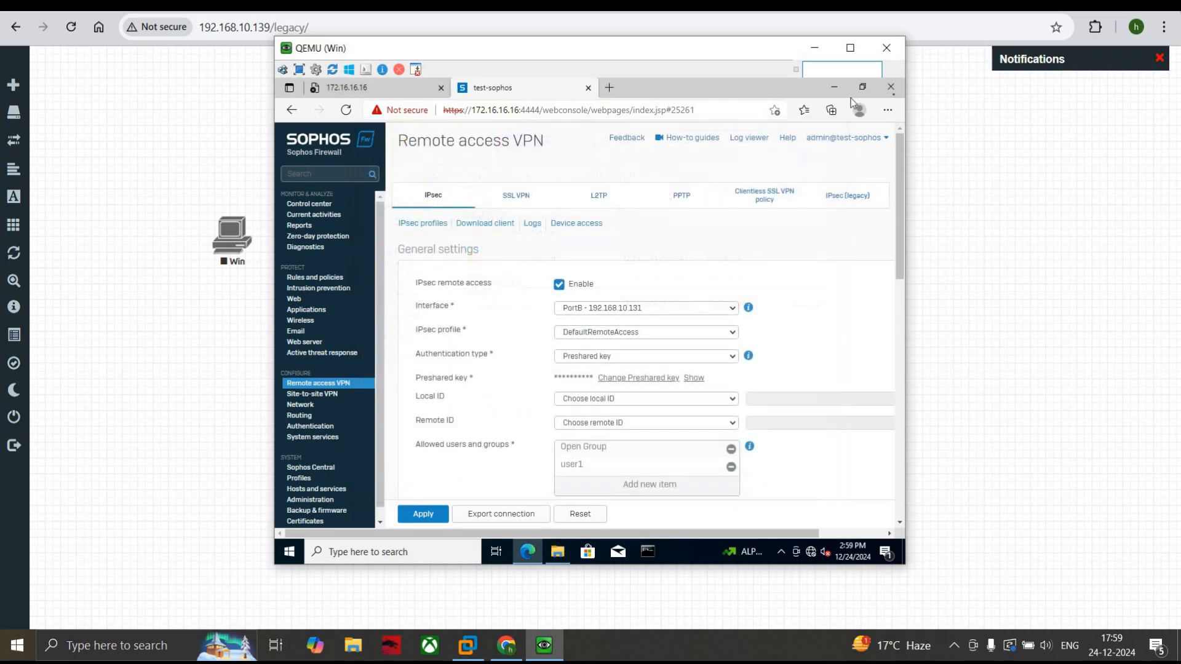
pyautogui.click(891, 88)
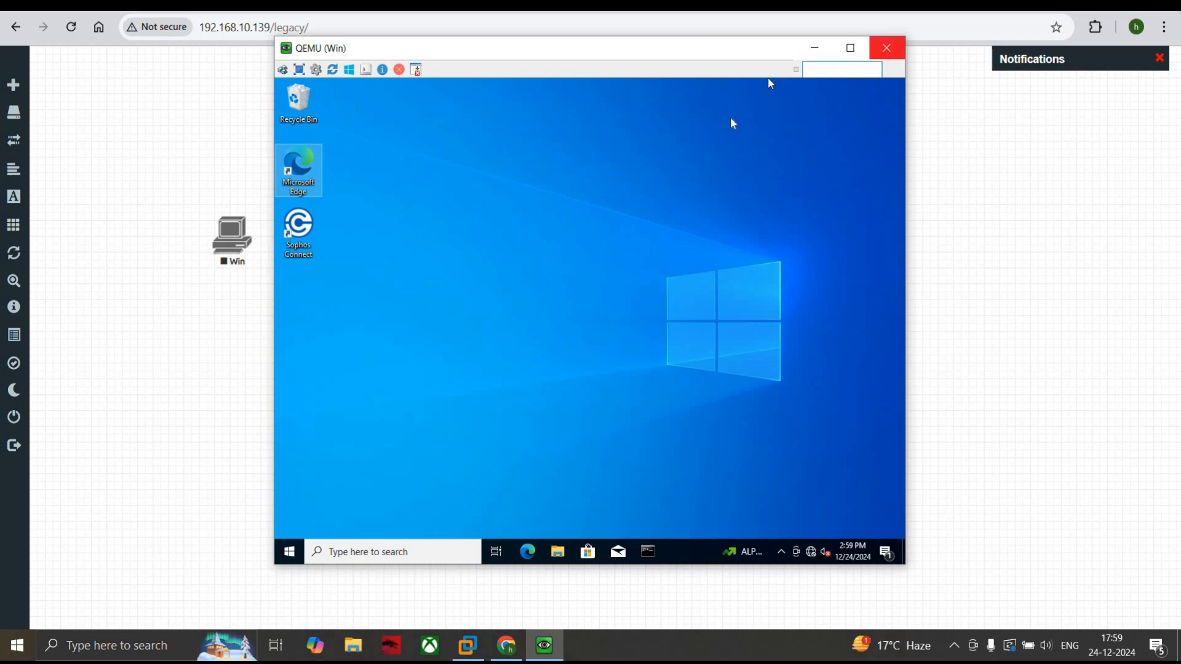
pyautogui.click(887, 48)
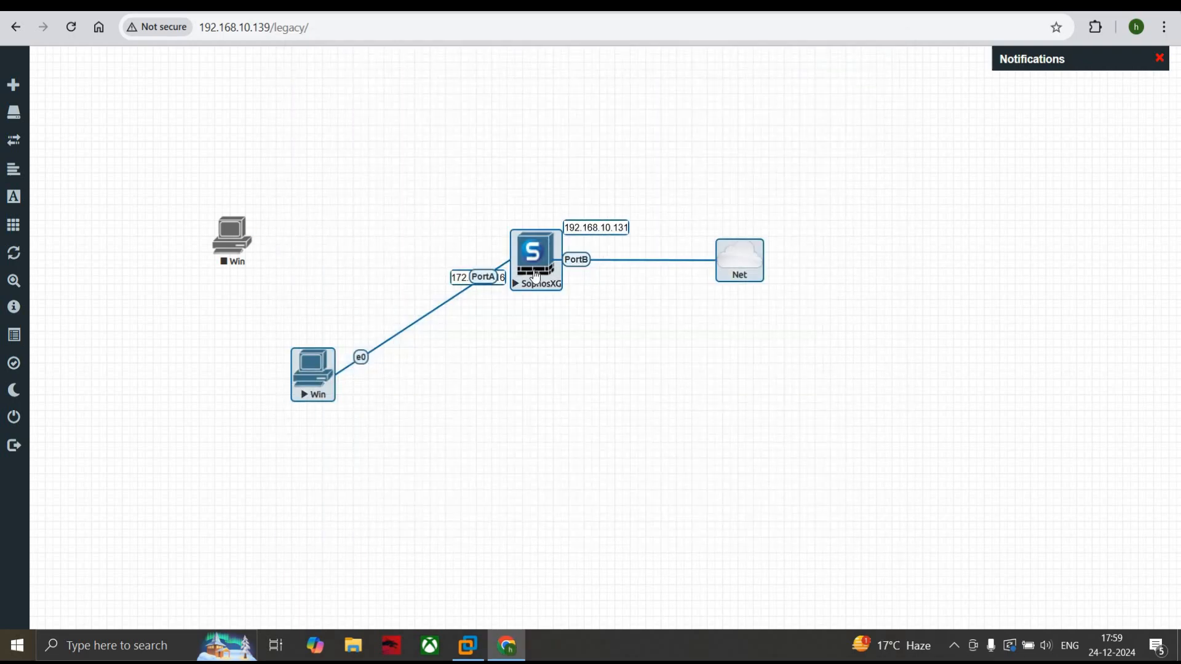
pyautogui.rightClick(536, 276)
pyautogui.click(590, 325)
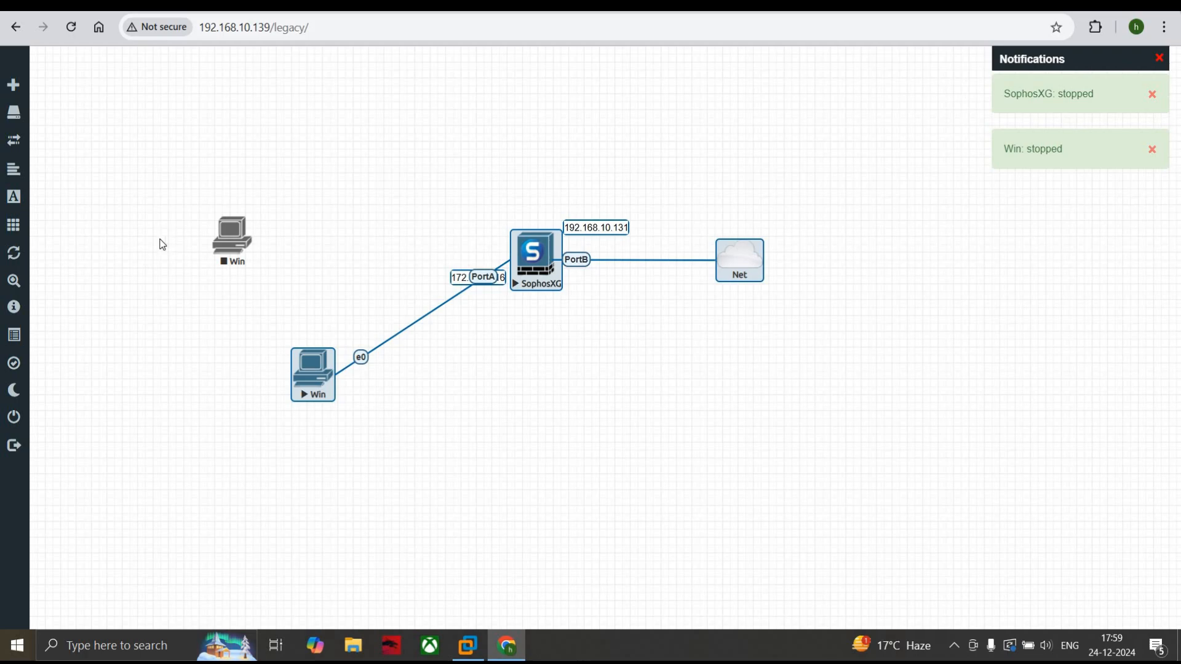
# Step: Delete the link between the lower Win node's e0 interface and PortA of SophosXG
pyautogui.click(502, 399)
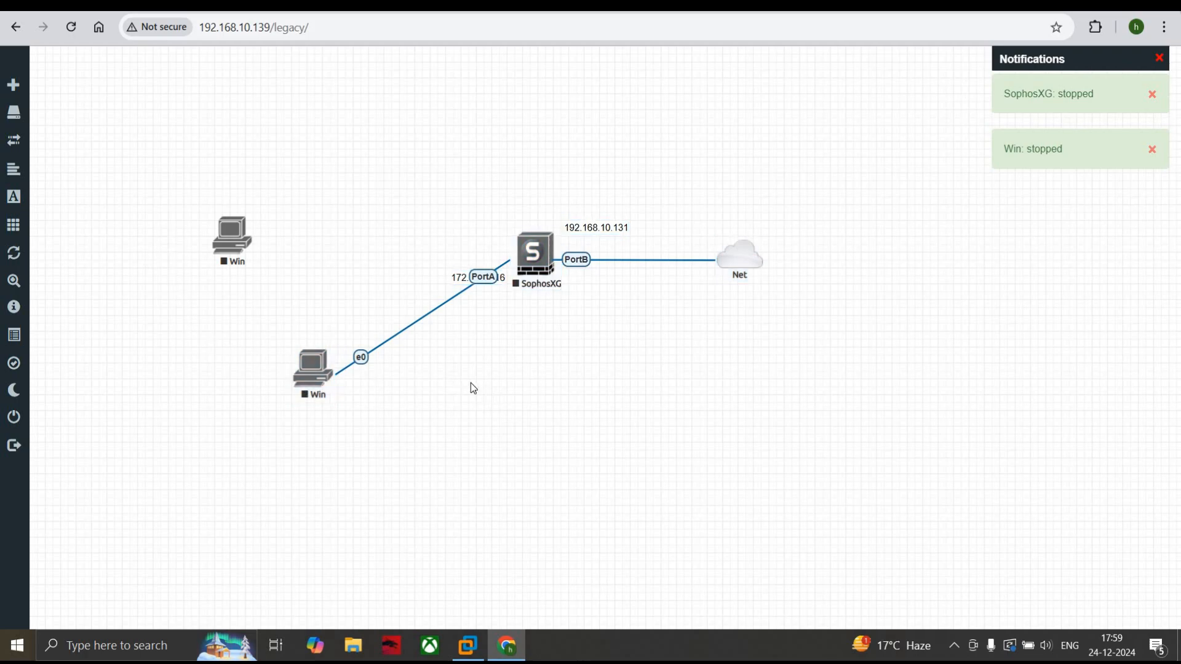
pyautogui.rightClick(369, 357)
pyautogui.click(406, 386)
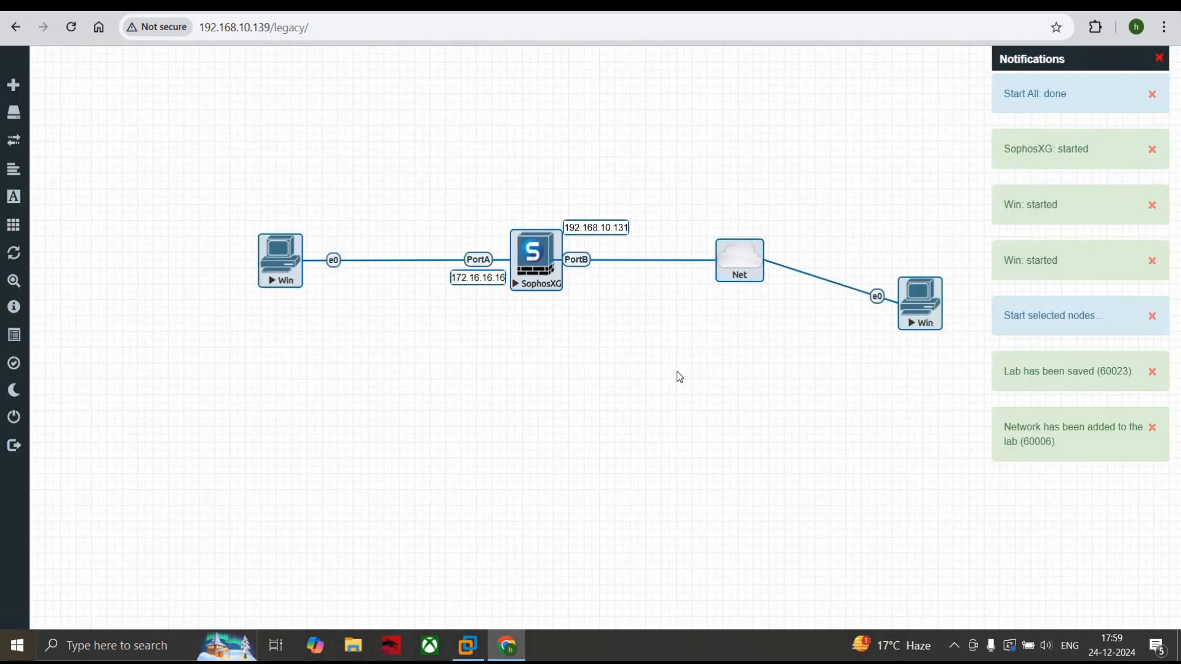
# Step: Open the consoles of both running Win nodes and bring the console of the Win connected to Net forward
pyautogui.click(531, 324)
pyautogui.click(281, 265)
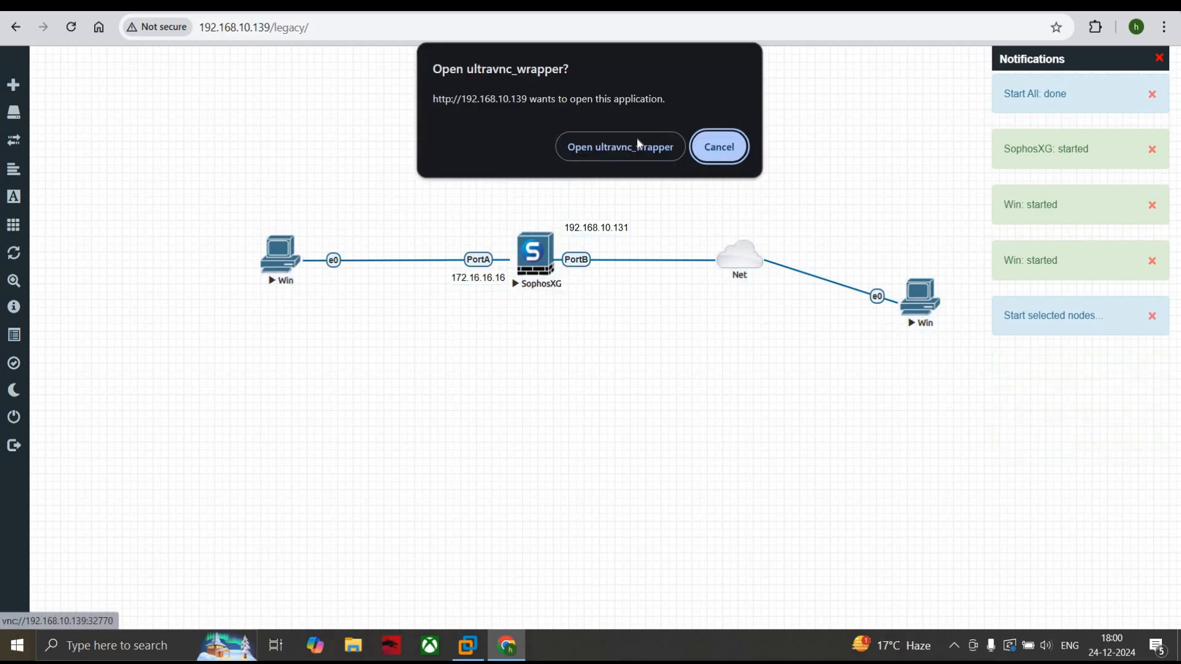
pyautogui.click(640, 147)
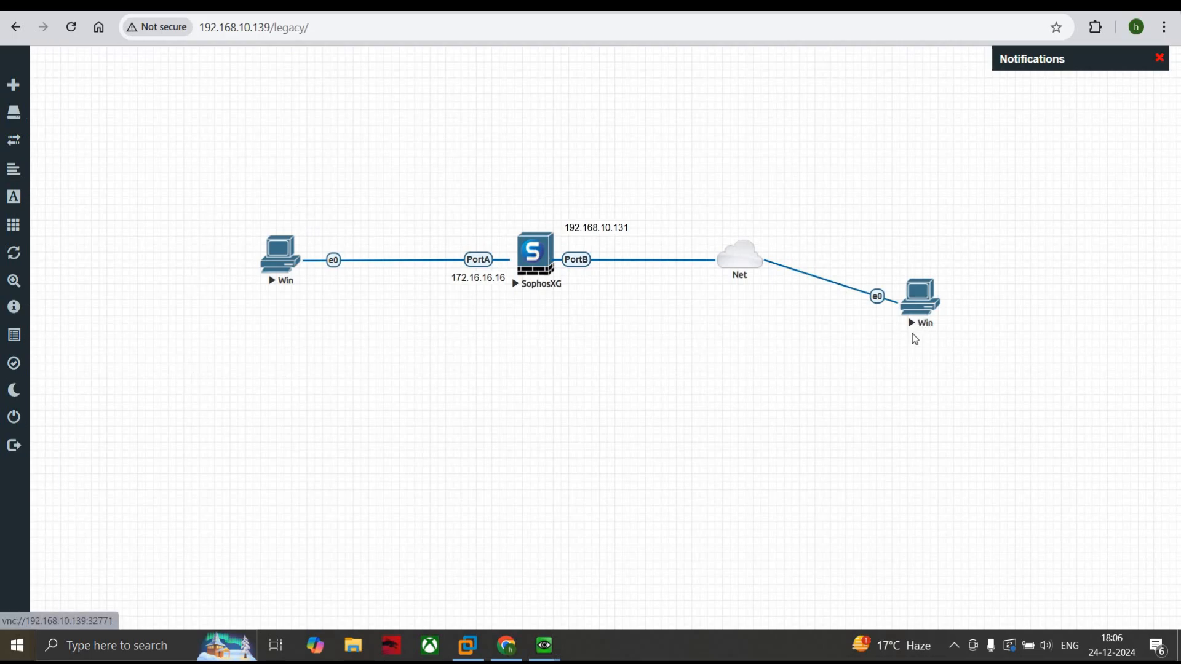
pyautogui.moveTo(921, 301); pyautogui.dragTo(921, 298)
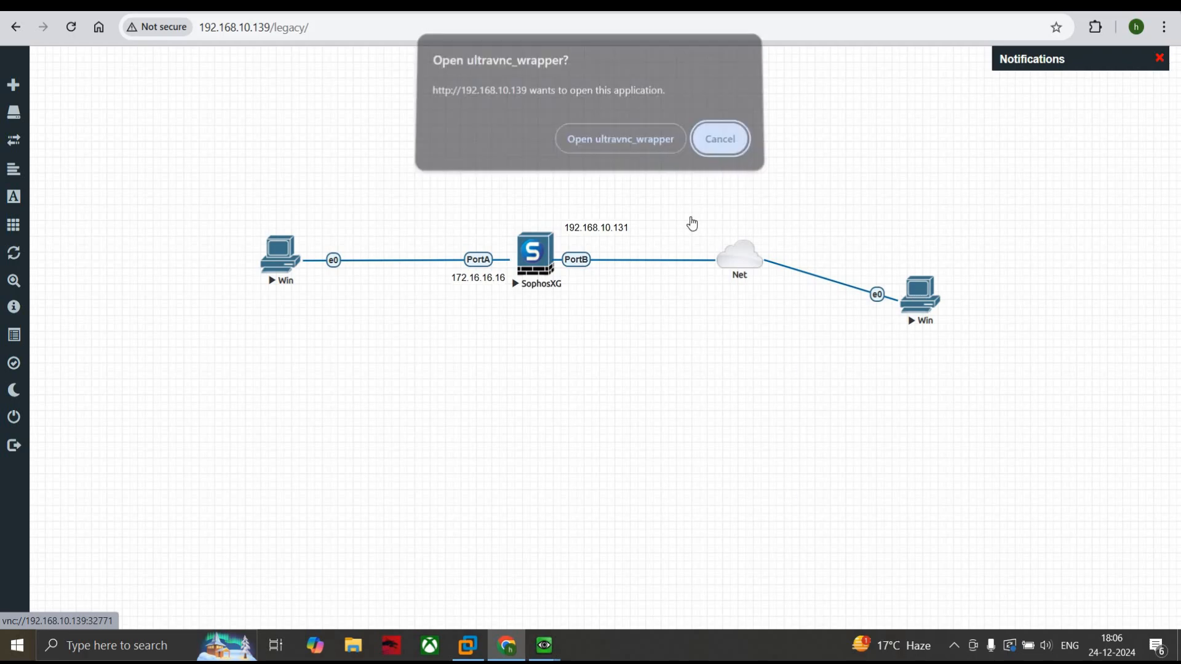
pyautogui.moveTo(550, 645)
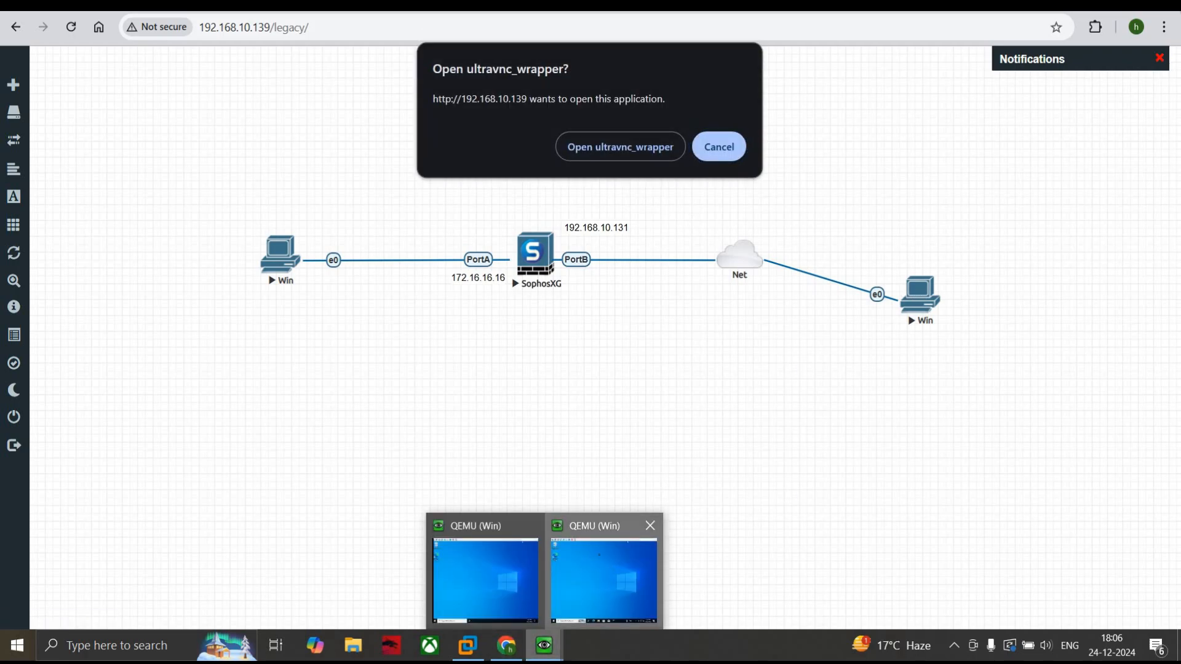
pyautogui.click(603, 580)
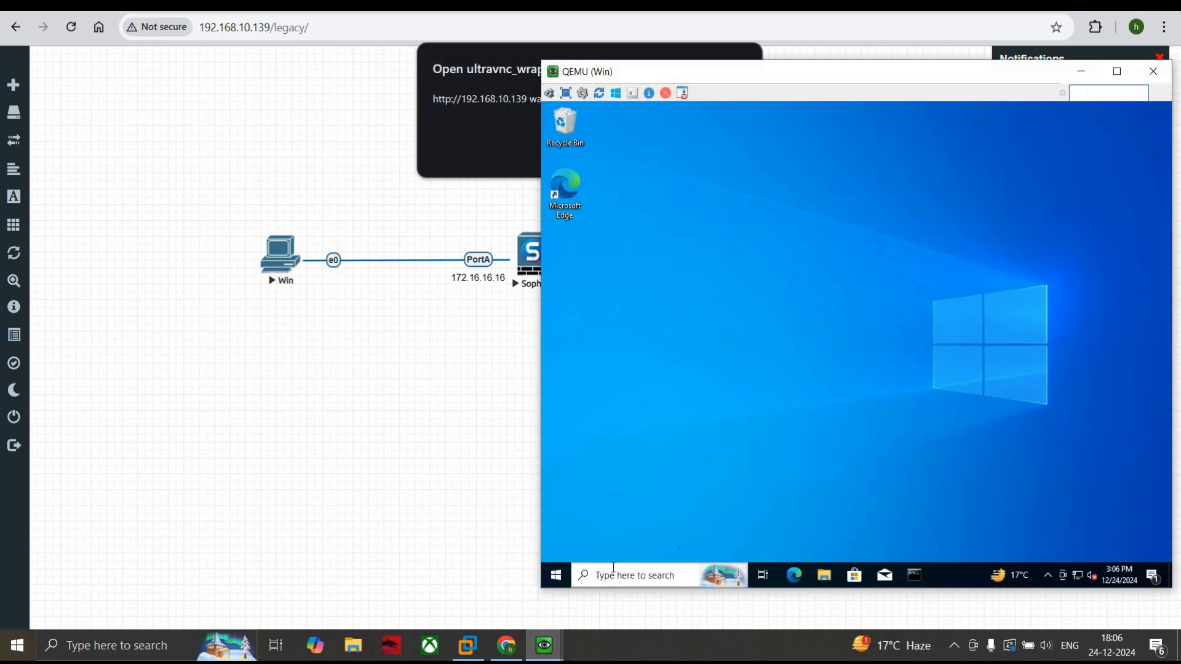
# Step: Run the SophosConnect_2.3.2(IPsec_and_SSLVPN) installer from the extracted sophosconnect_installer folder in Downloads
pyautogui.click(825, 577)
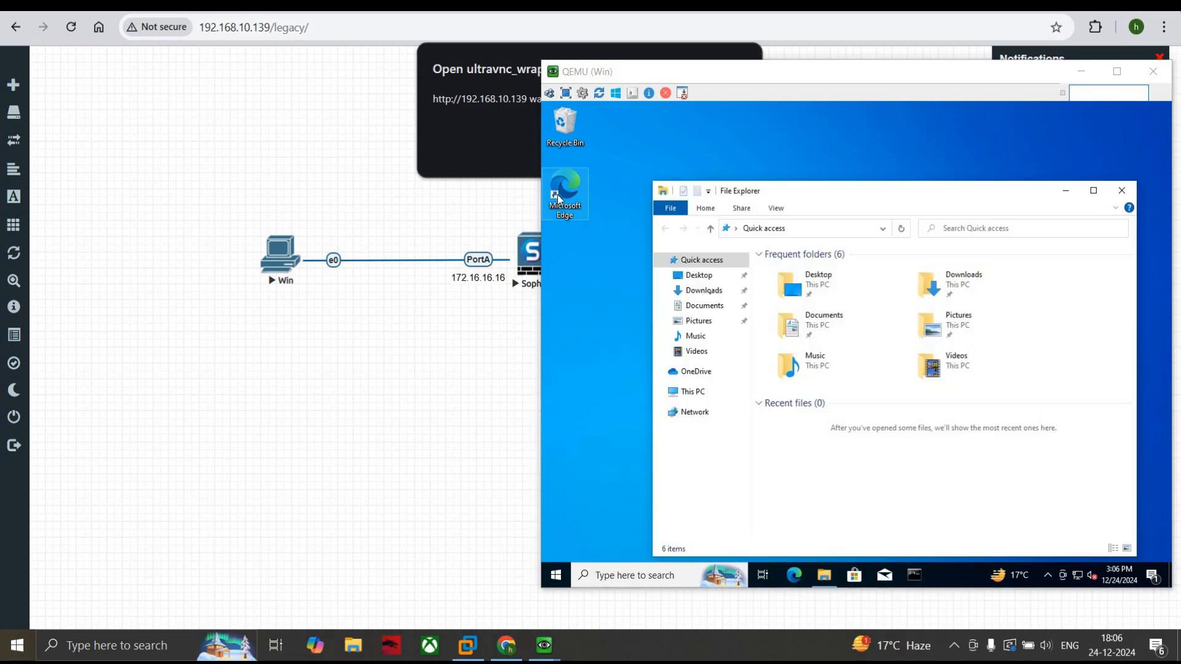
pyautogui.click(707, 291)
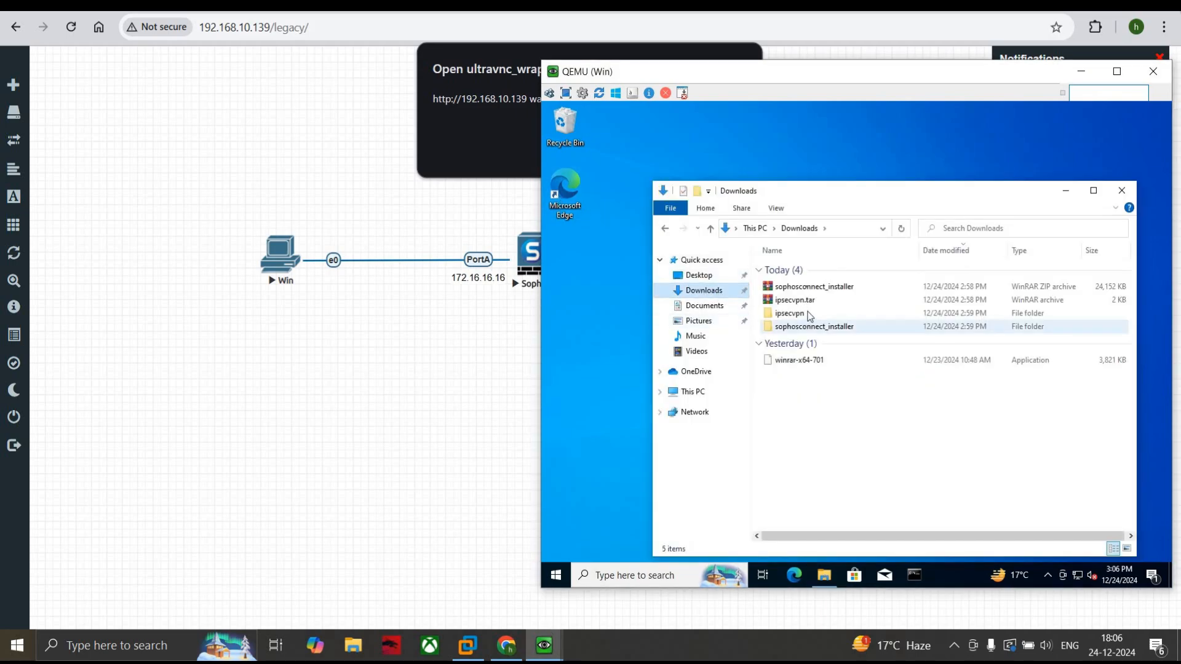
pyautogui.click(810, 287)
pyautogui.click(815, 326)
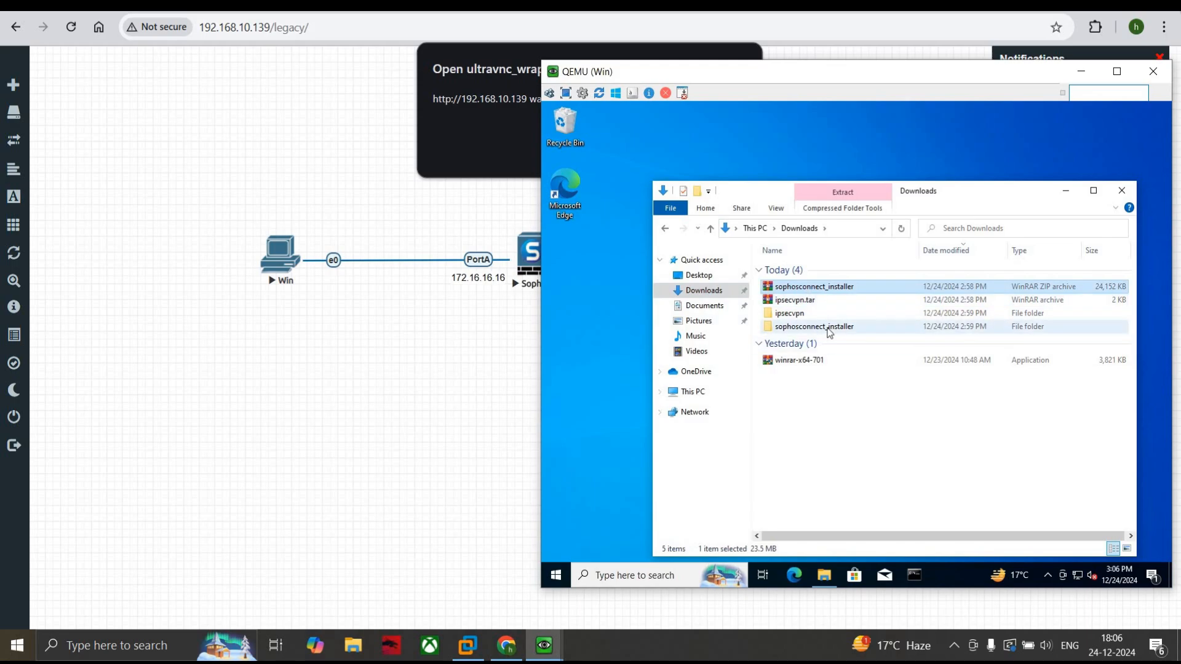
pyautogui.doubleClick(815, 327)
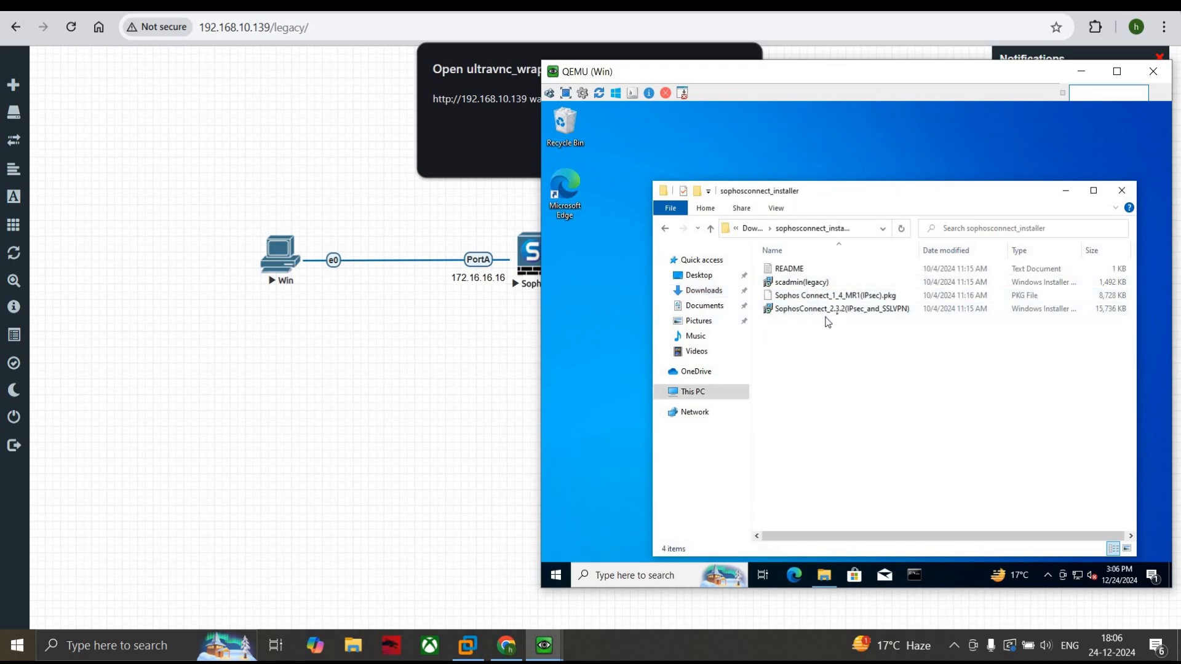
pyautogui.doubleClick(836, 311)
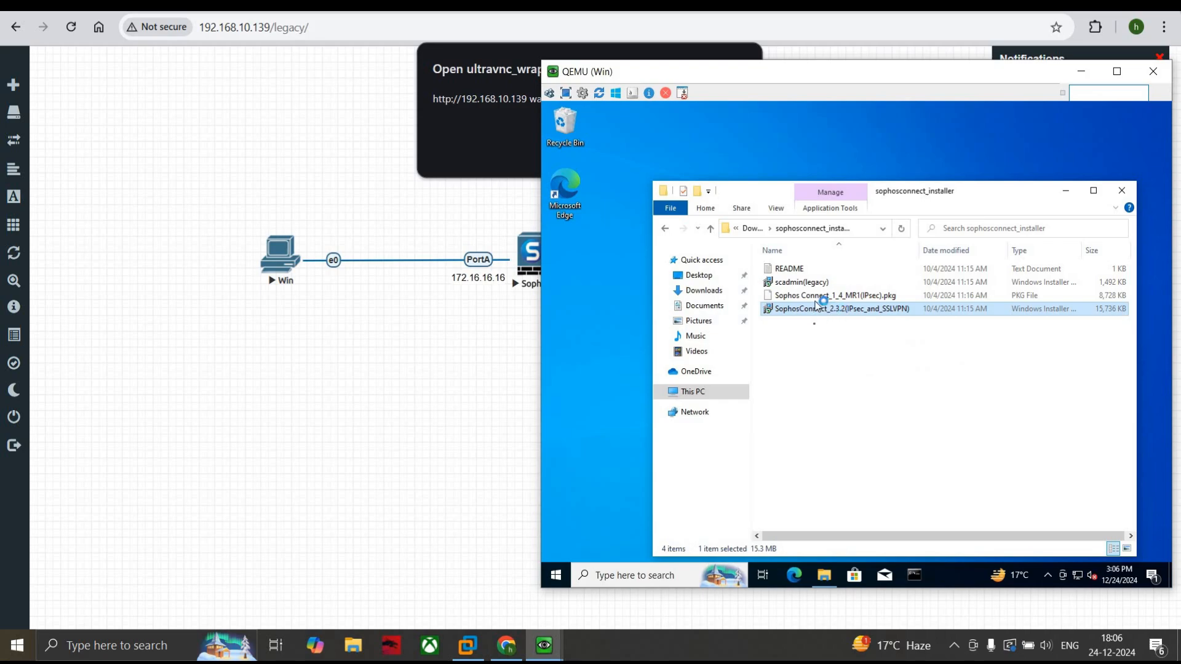
# Step: Accept the Sophos terms, install Sophos Connect with permission to change the device, and finish with launch on close enabled
pyautogui.click(868, 410)
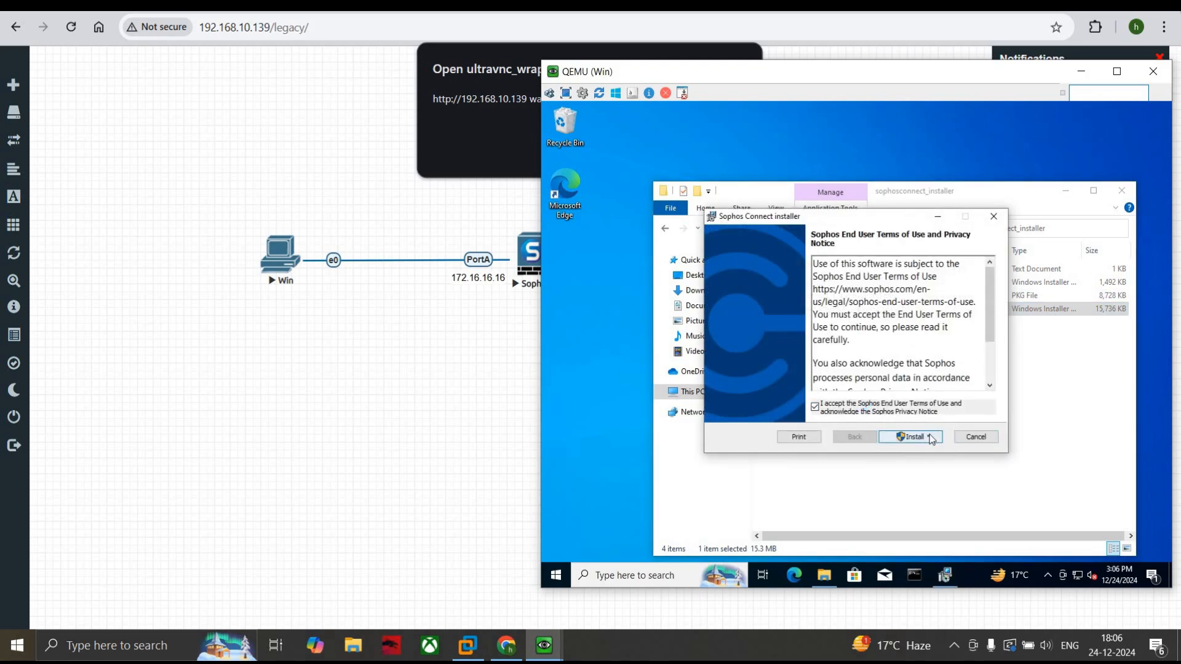
pyautogui.click(926, 436)
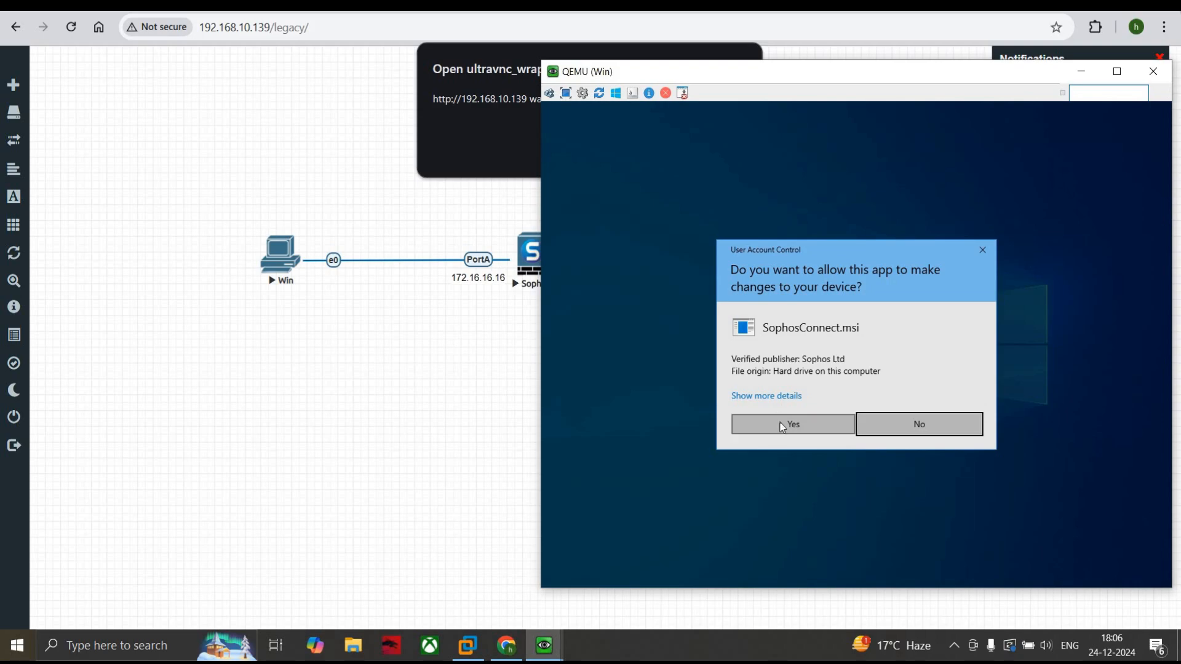
pyautogui.click(782, 424)
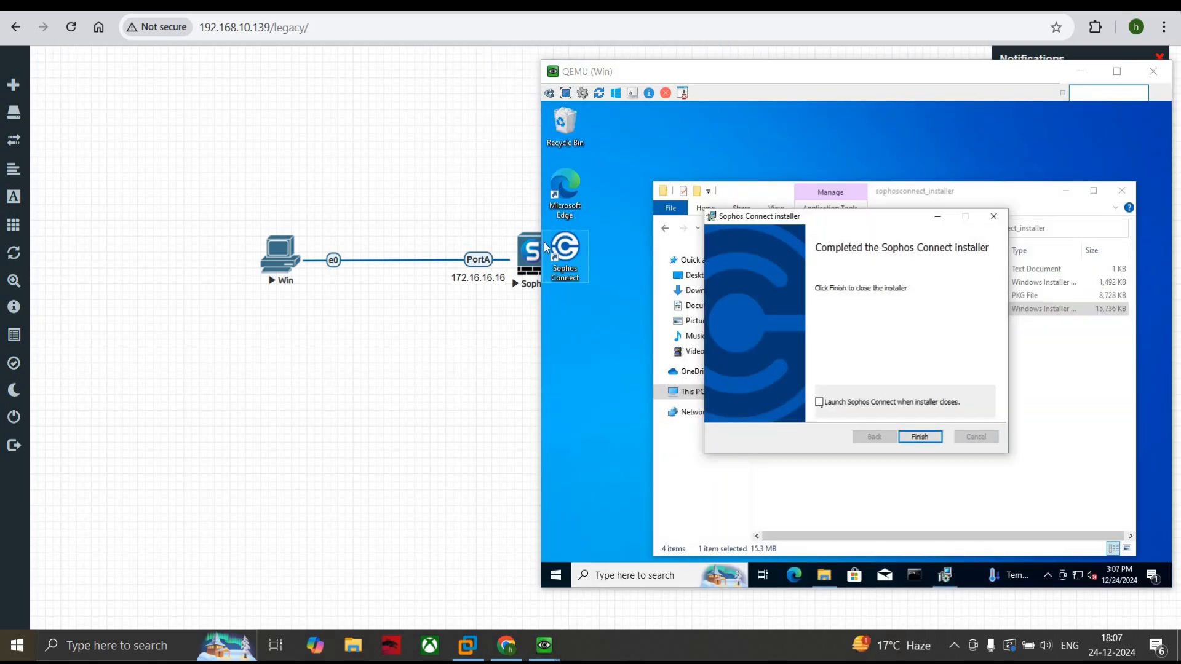
pyautogui.click(820, 405)
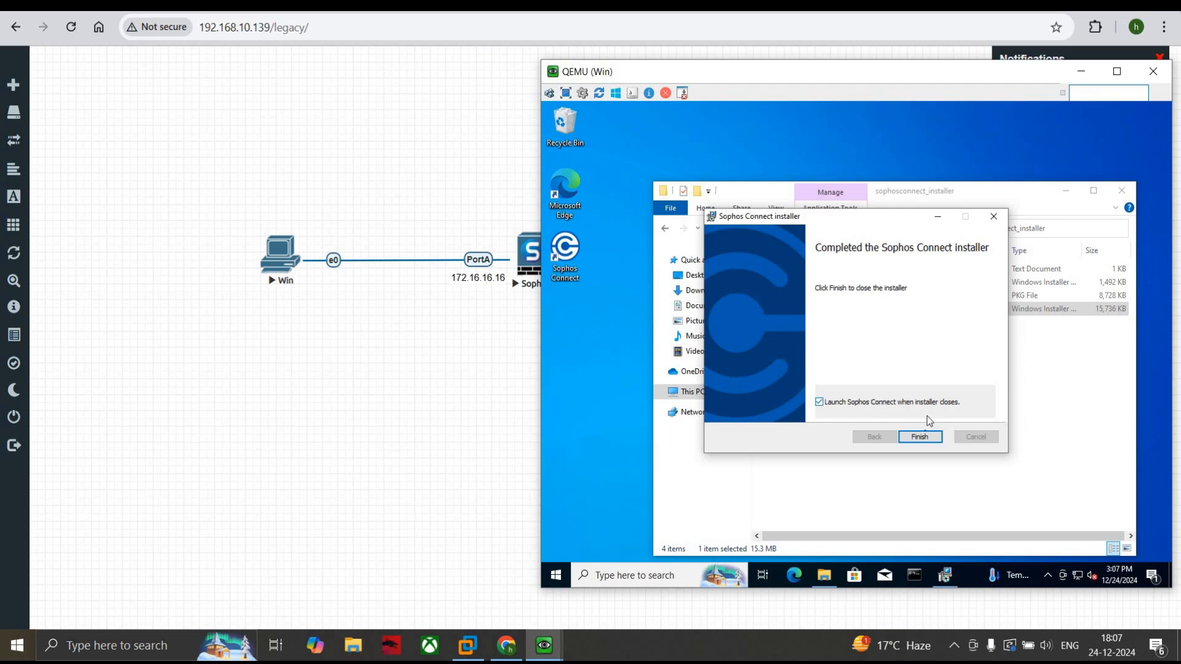
pyautogui.click(923, 437)
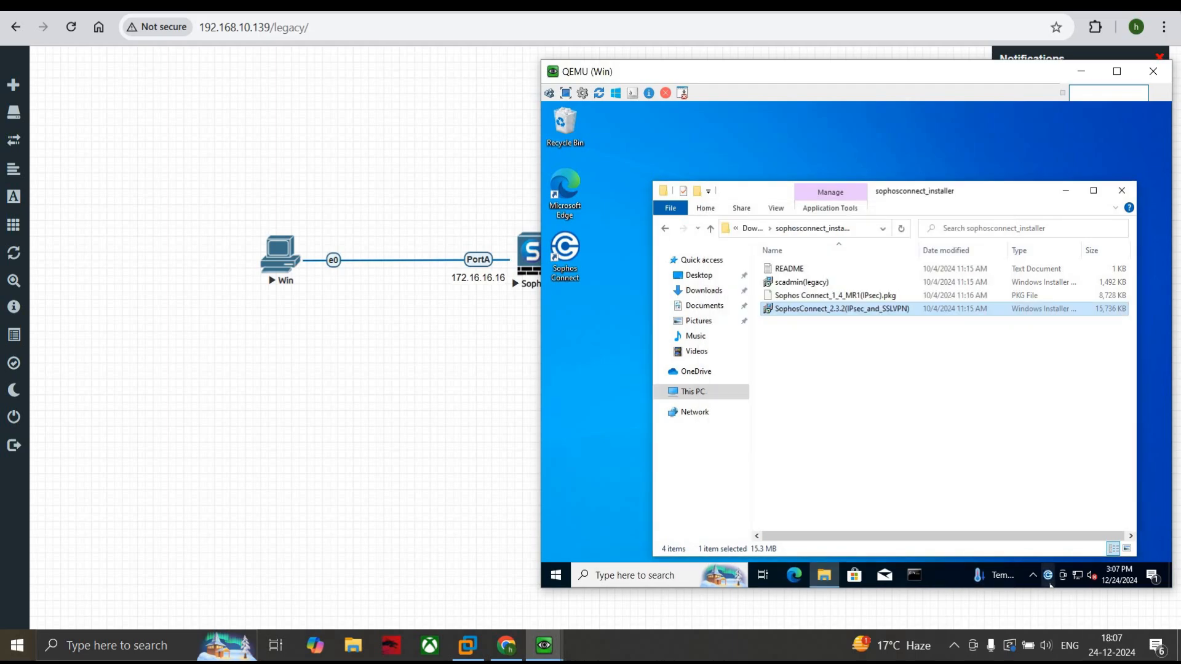
# Step: Open Sophos Connect and import the second ipsecvpn connection file from the tmp folder inside ipsecvpn in Downloads
pyautogui.click(1047, 578)
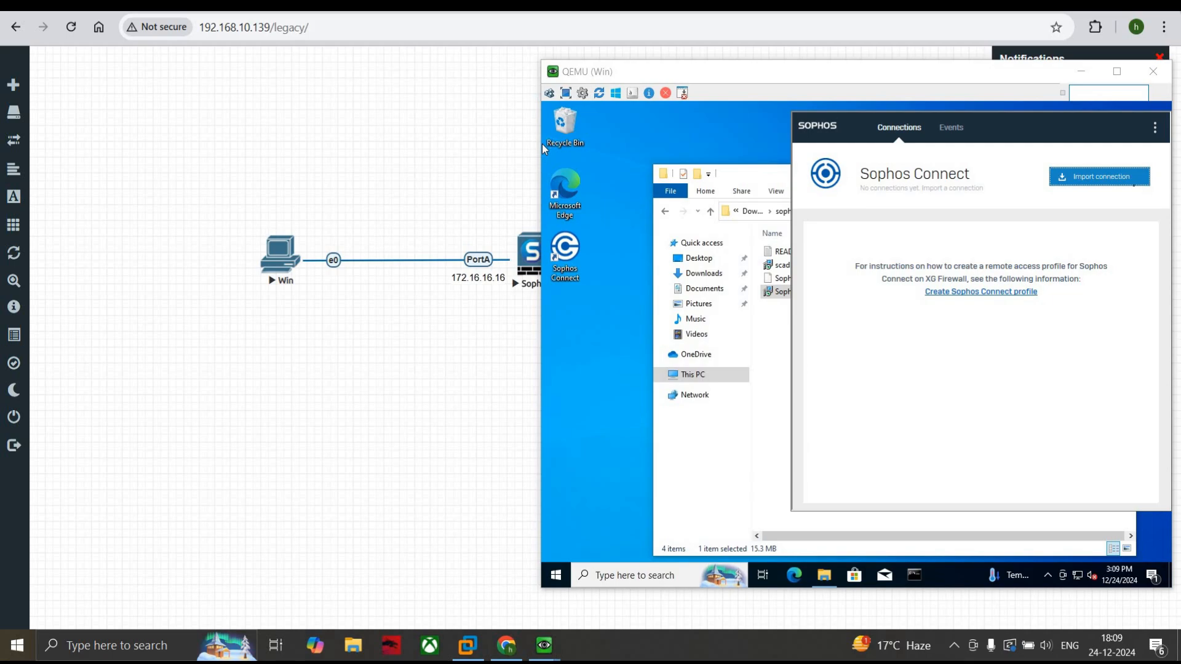
pyautogui.click(542, 145)
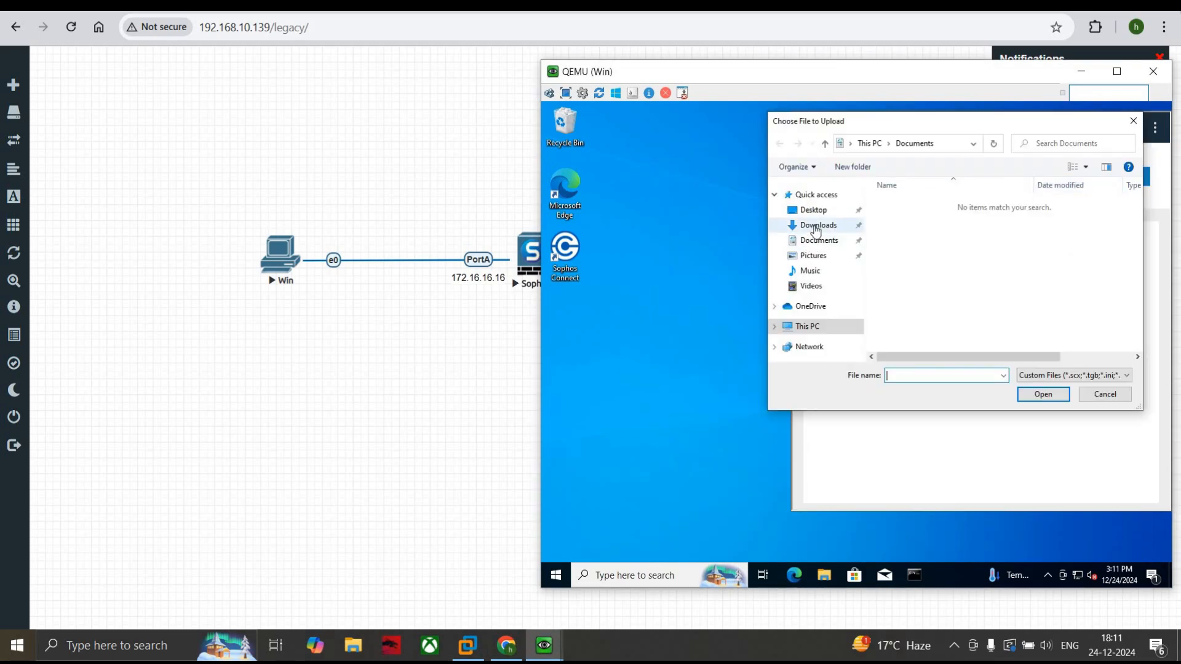
pyautogui.click(816, 228)
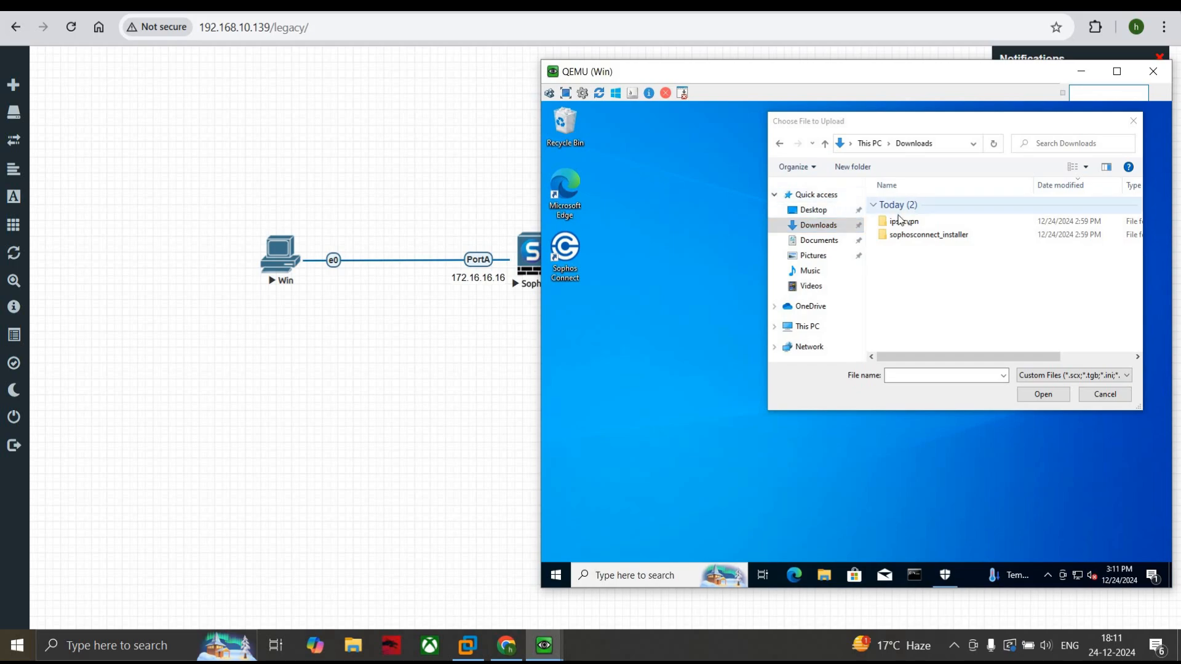
pyautogui.doubleClick(904, 221)
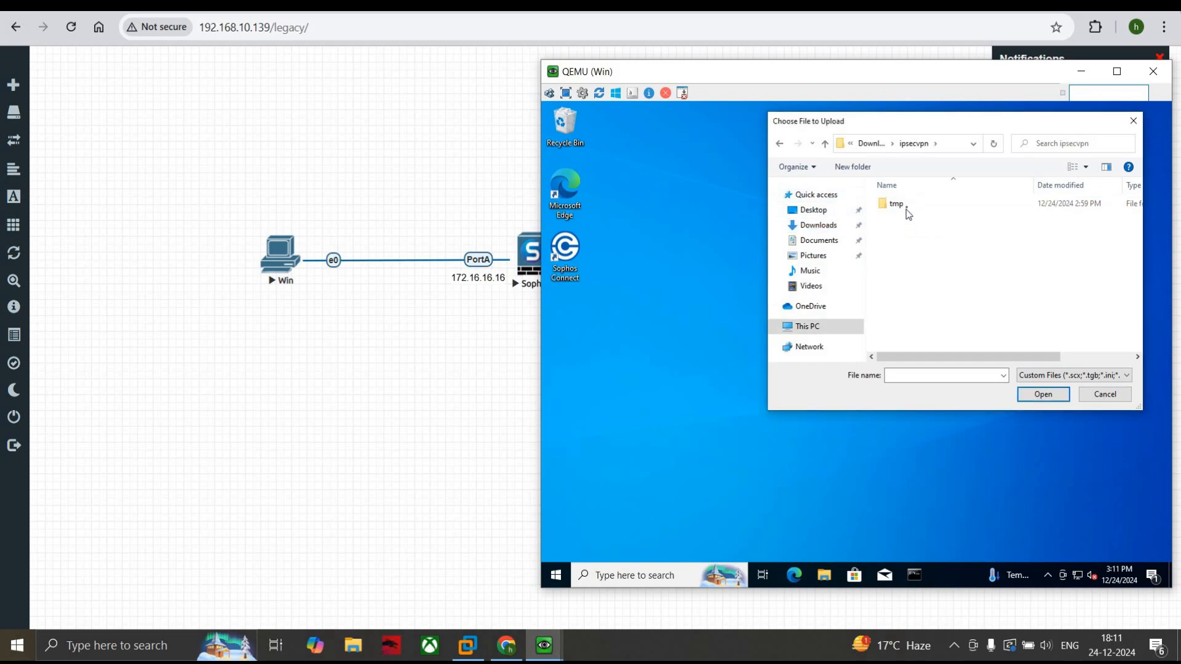
pyautogui.doubleClick(907, 208)
pyautogui.click(915, 219)
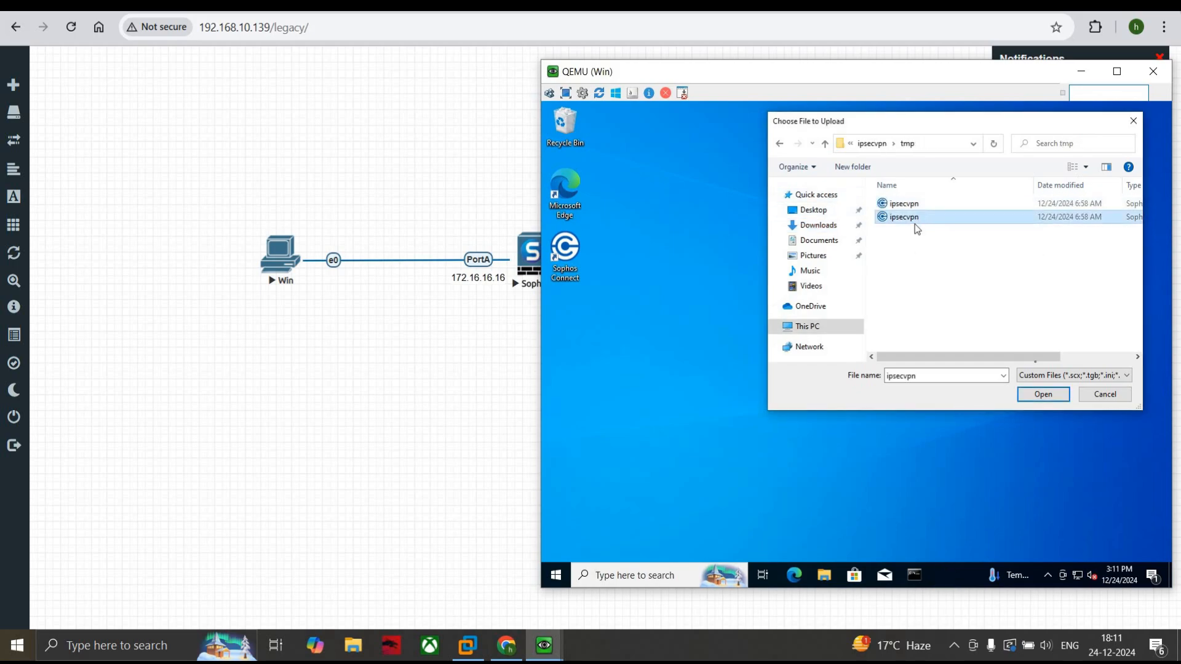
pyautogui.click(1055, 395)
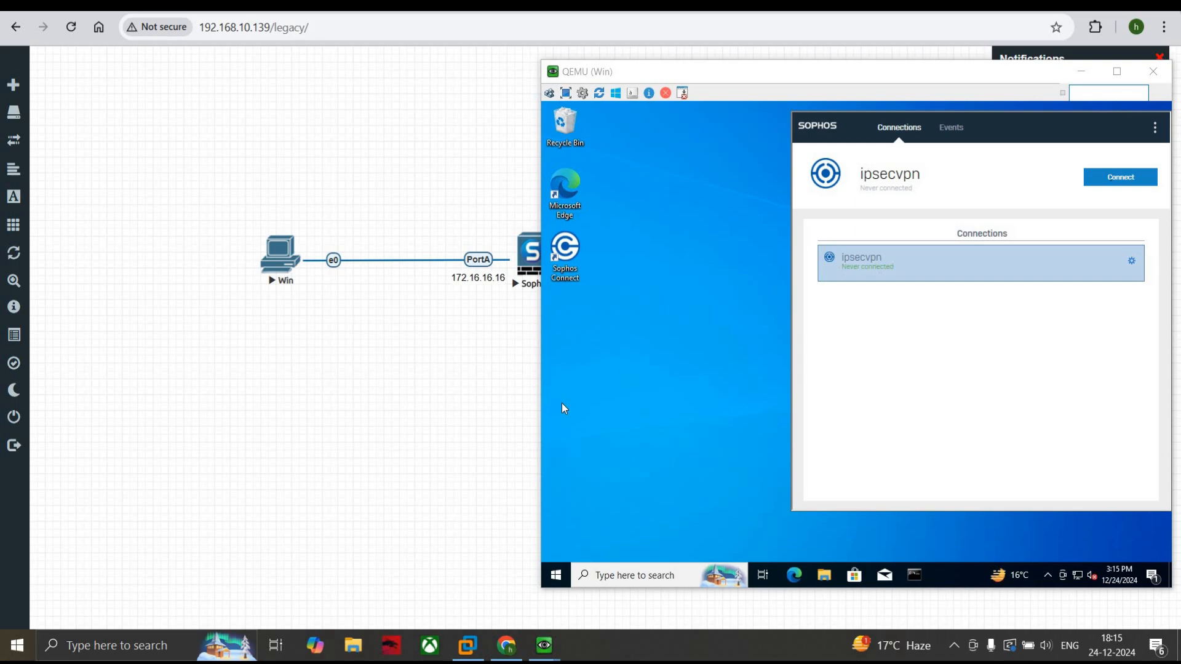
# Step: Connect to the ipsecvpn connection, signing in with the user name user1 and the account password
pyautogui.click(1113, 178)
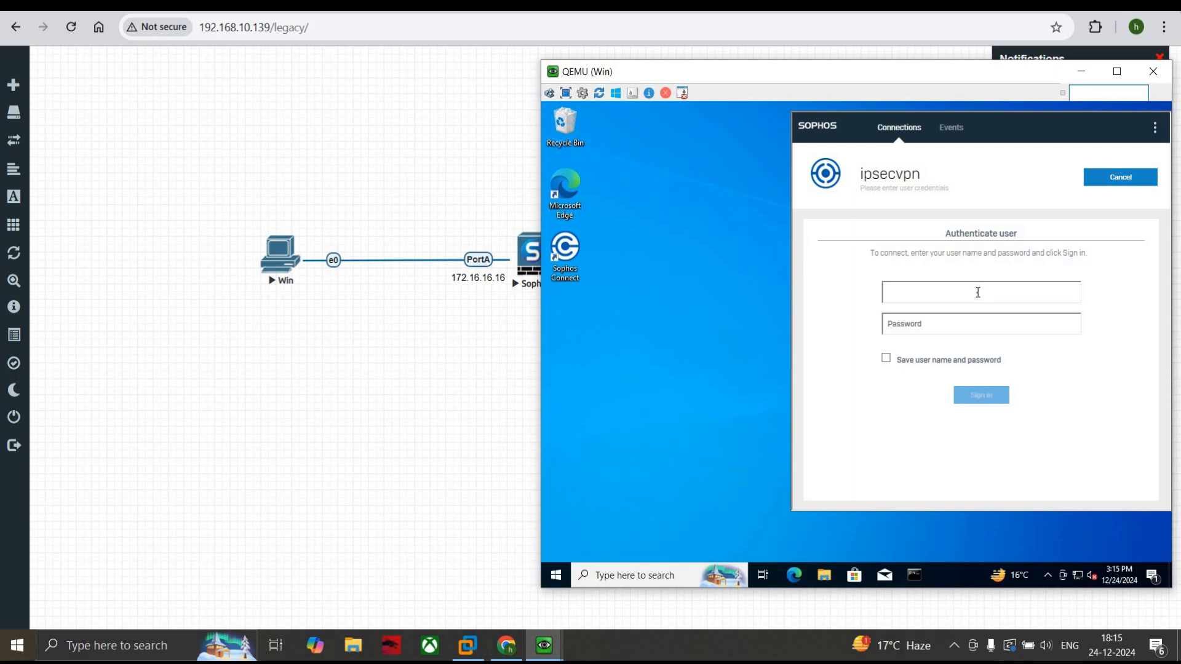
pyautogui.write('user1')
pyautogui.click(972, 322)
pyautogui.write('1')
pyautogui.click(963, 400)
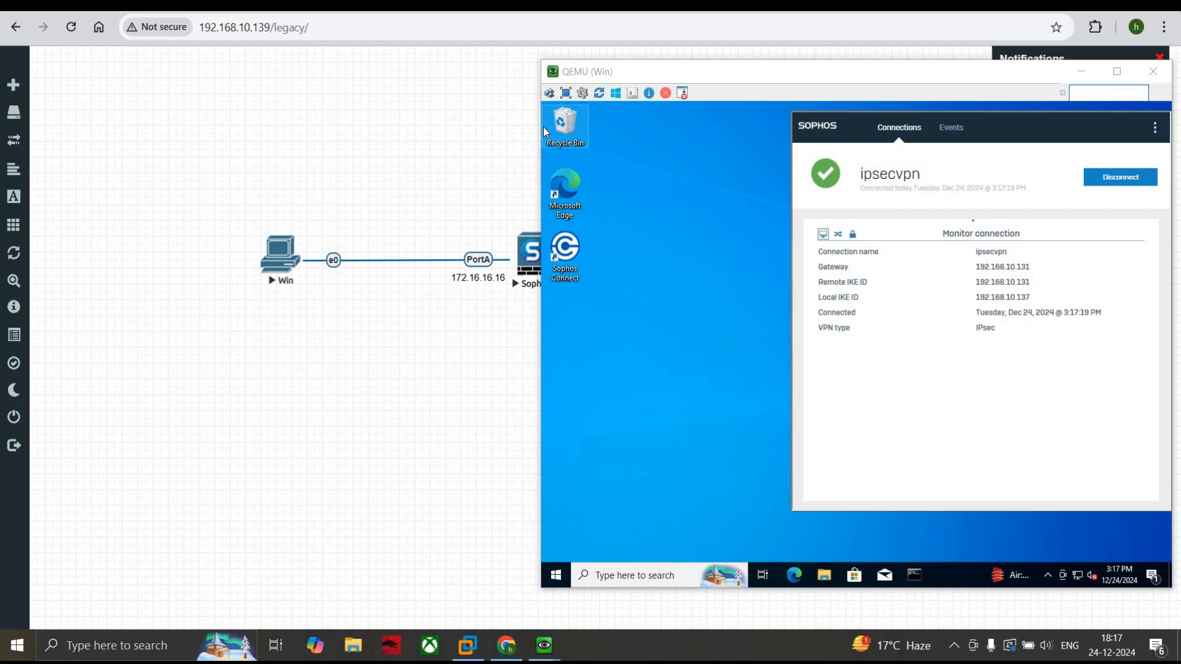
# Step: Bring the console of the Win machine behind the firewall forward and launch Microsoft Edge there
pyautogui.moveTo(537, 651)
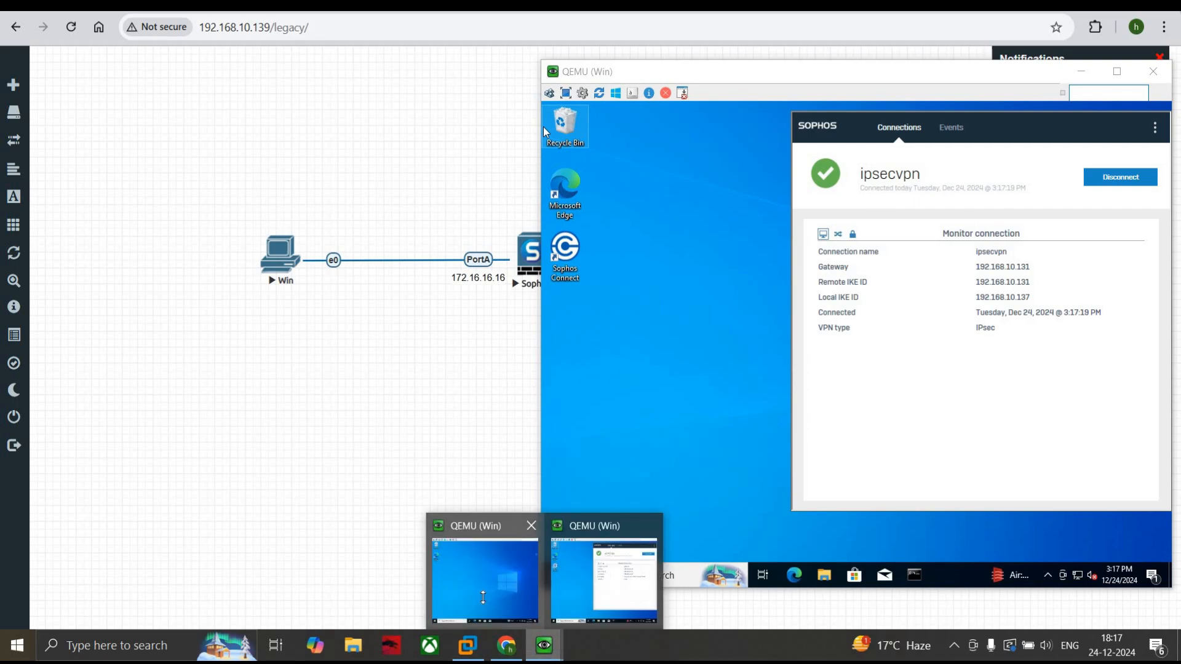
pyautogui.click(486, 605)
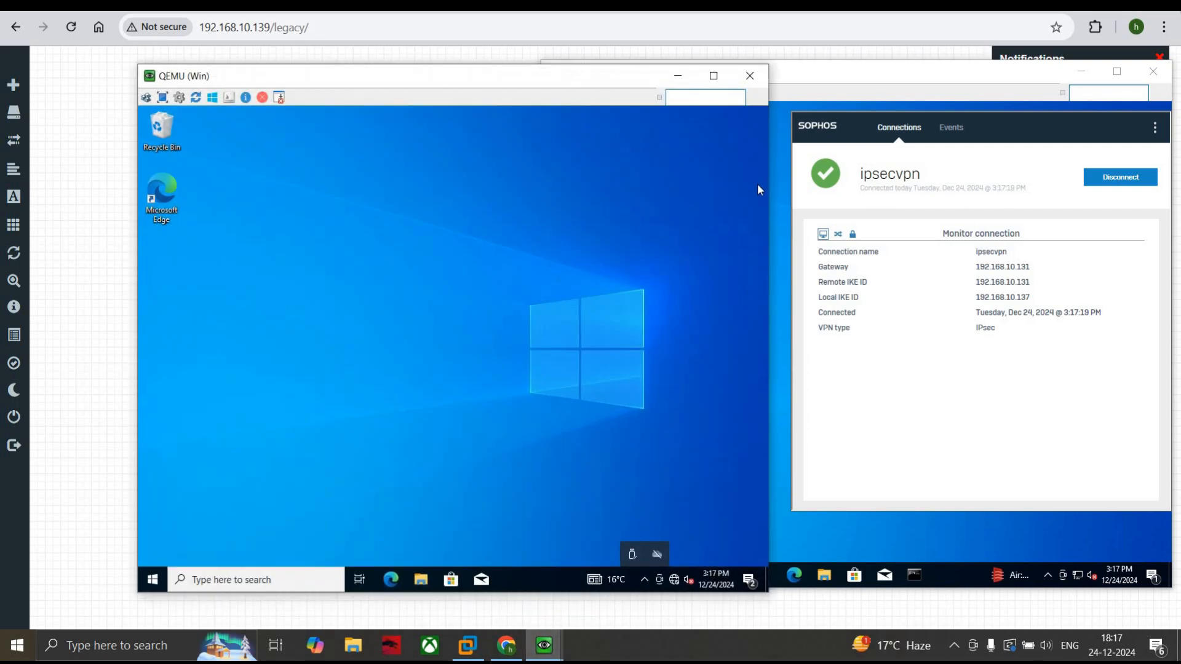
pyautogui.doubleClick(158, 203)
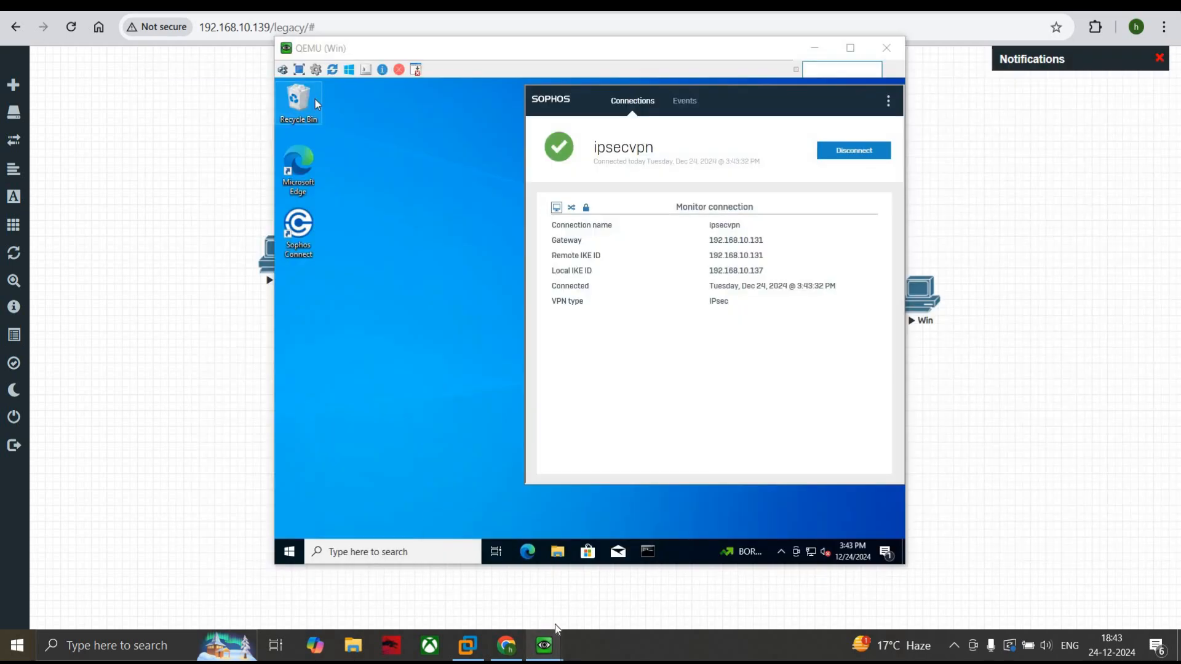
# Step: Return to the firewall web console on the internal Win machine and show the live users under current activities
pyautogui.moveTo(550, 639)
pyautogui.click(485, 580)
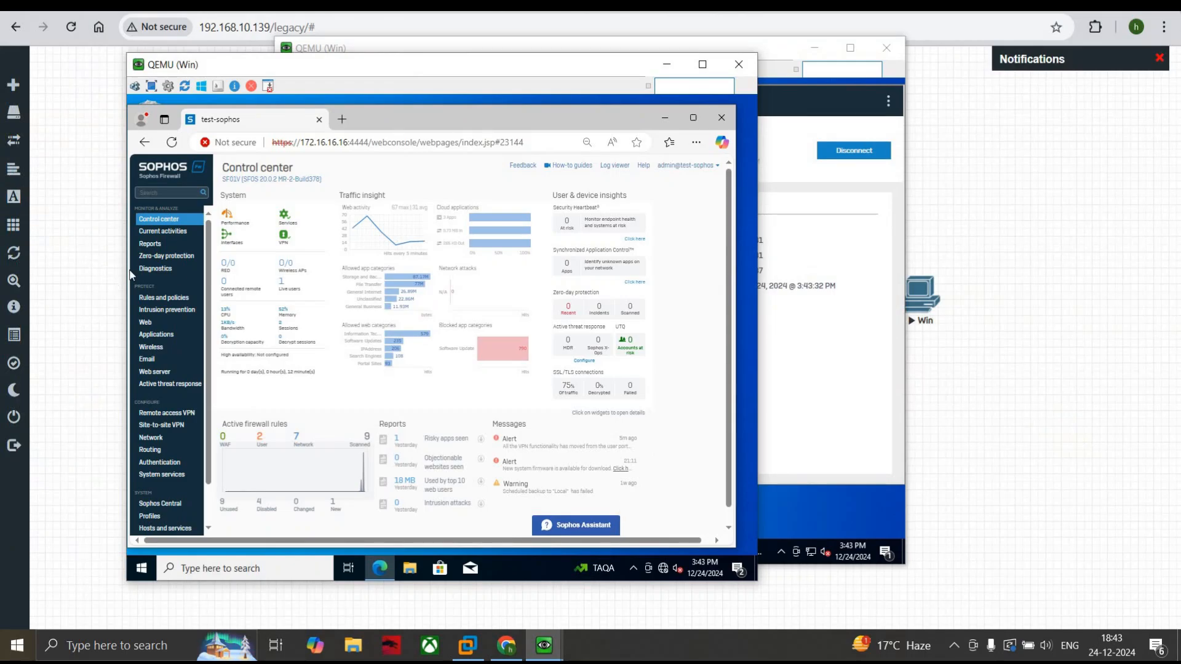
pyautogui.click(176, 231)
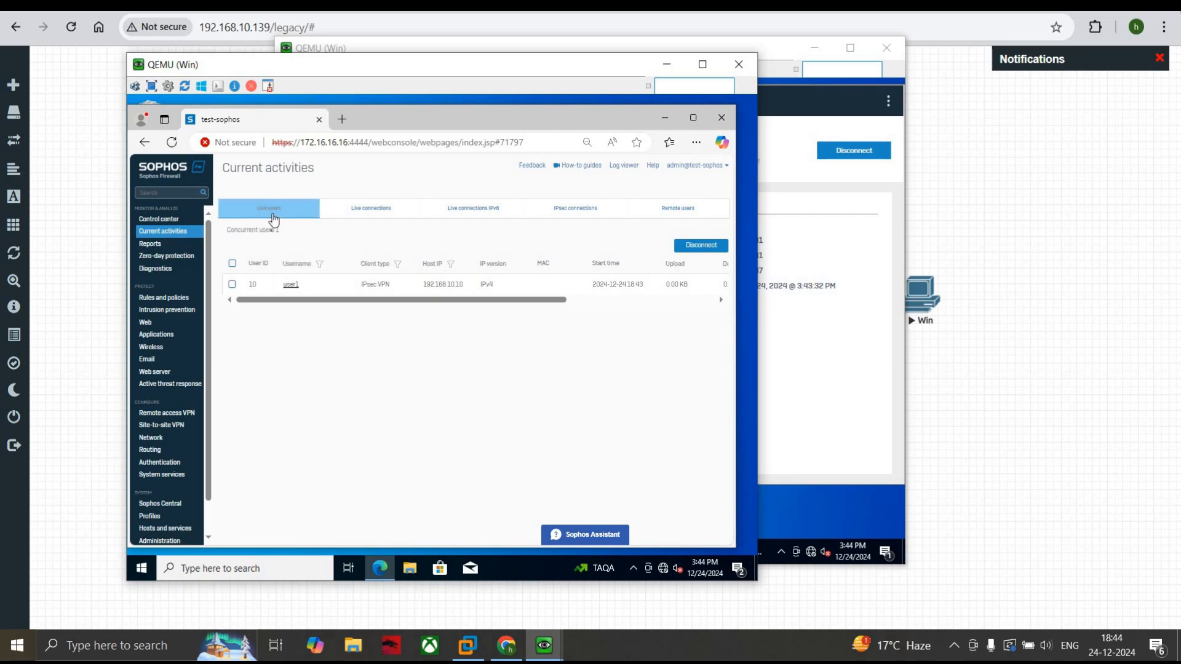
pyautogui.click(274, 220)
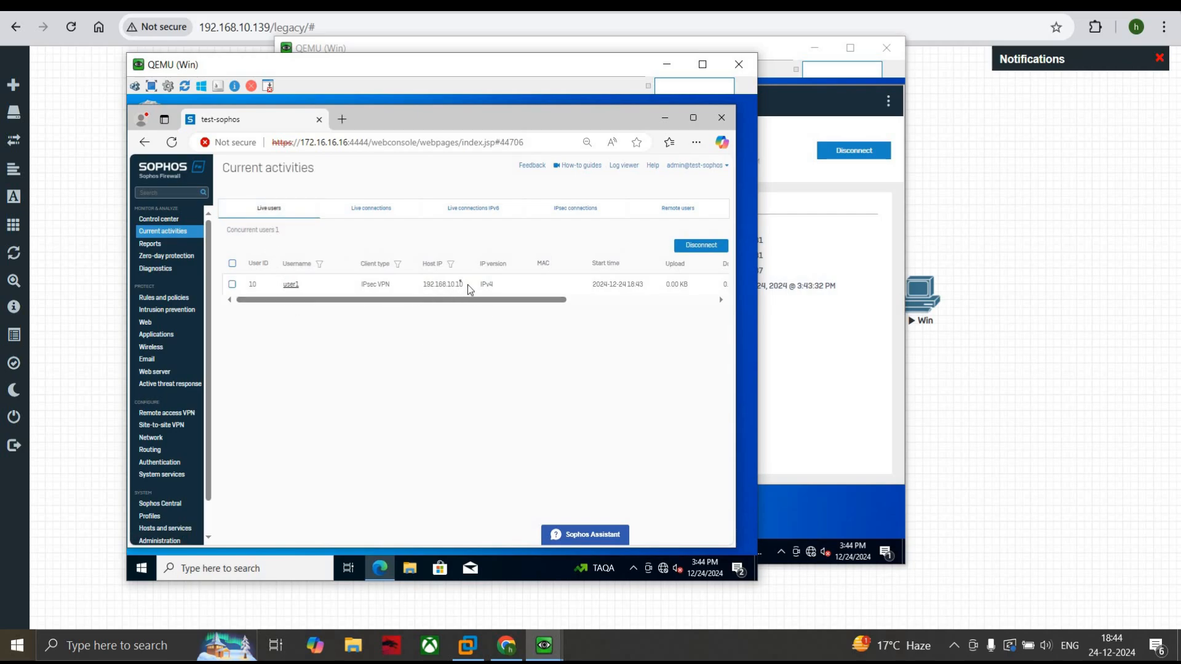
# Step: Examine the IPsec VPN entry in the live users list, from username and host IP across to the data usage columns
pyautogui.moveTo(465, 284); pyautogui.dragTo(422, 286)
pyautogui.moveTo(300, 285); pyautogui.dragTo(243, 296)
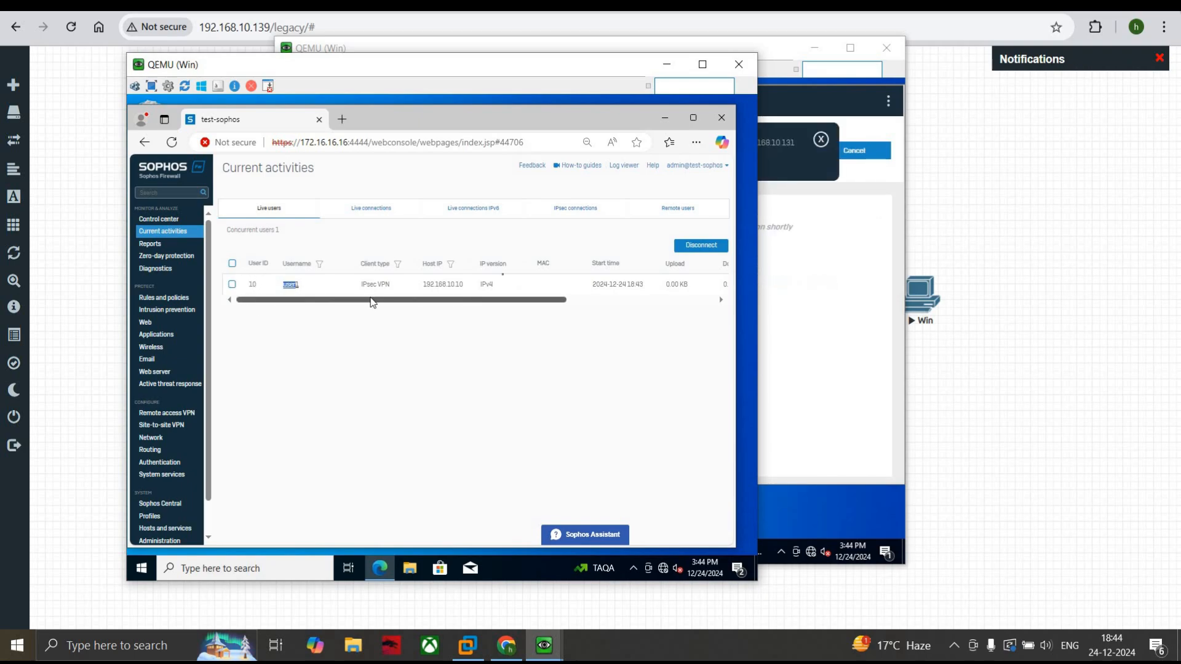
pyautogui.moveTo(371, 300); pyautogui.dragTo(469, 300)
pyautogui.moveTo(611, 72); pyautogui.dragTo(619, 74)
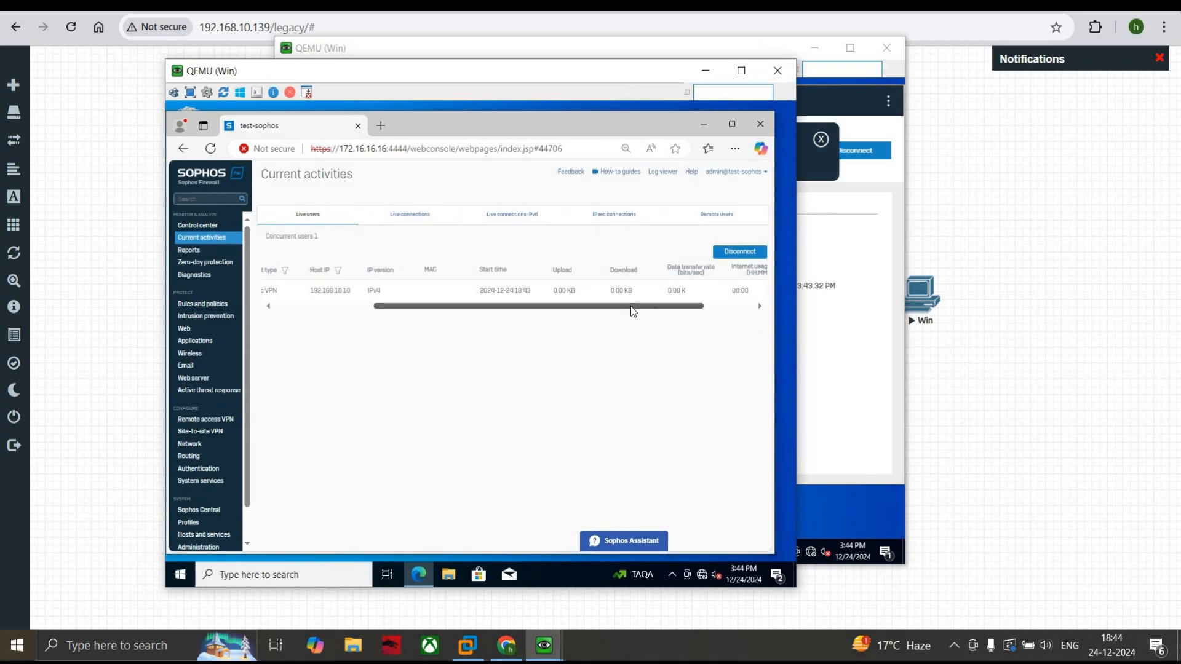
pyautogui.moveTo(633, 307); pyautogui.dragTo(685, 311)
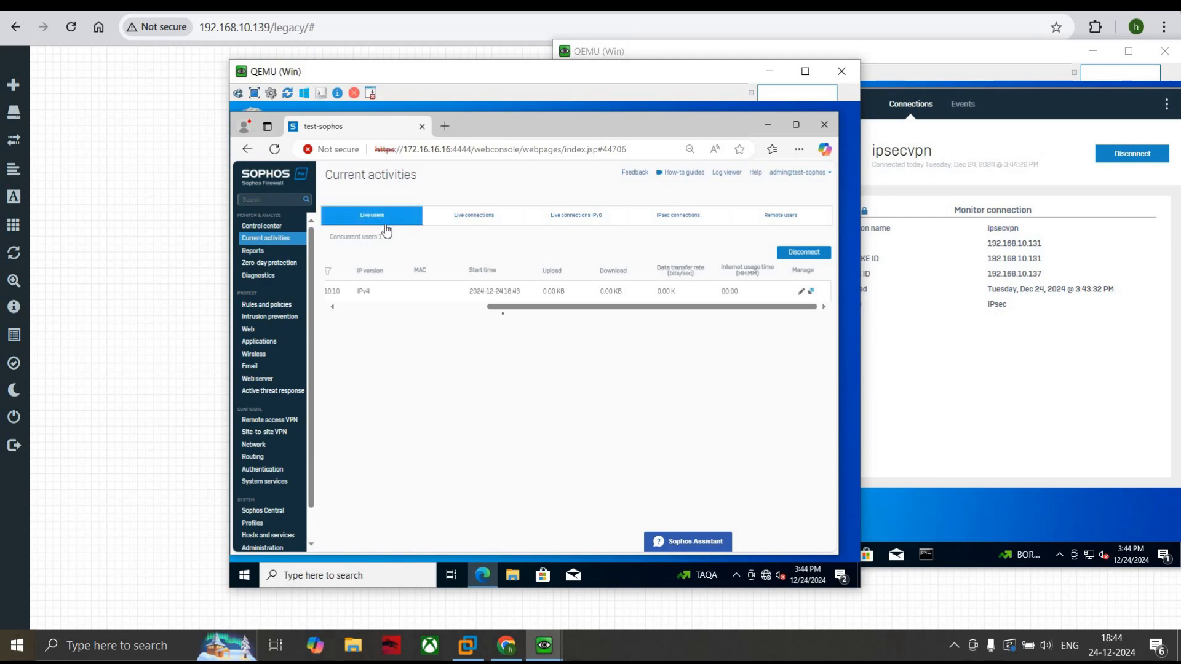
pyautogui.moveTo(502, 310); pyautogui.dragTo(364, 319)
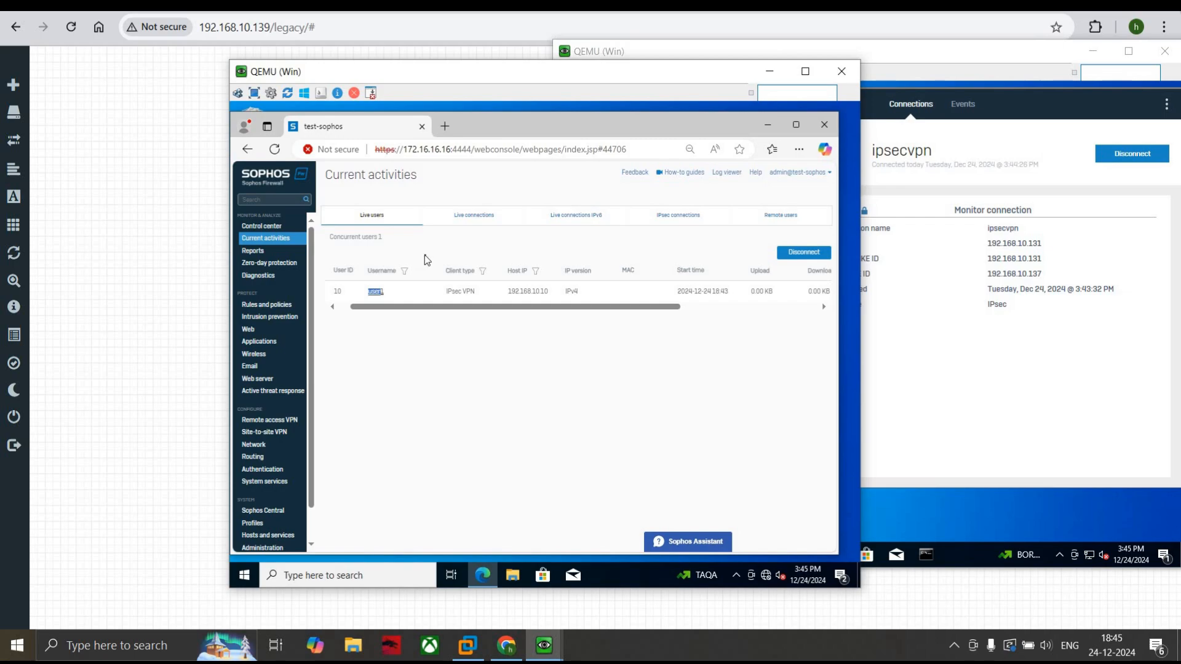